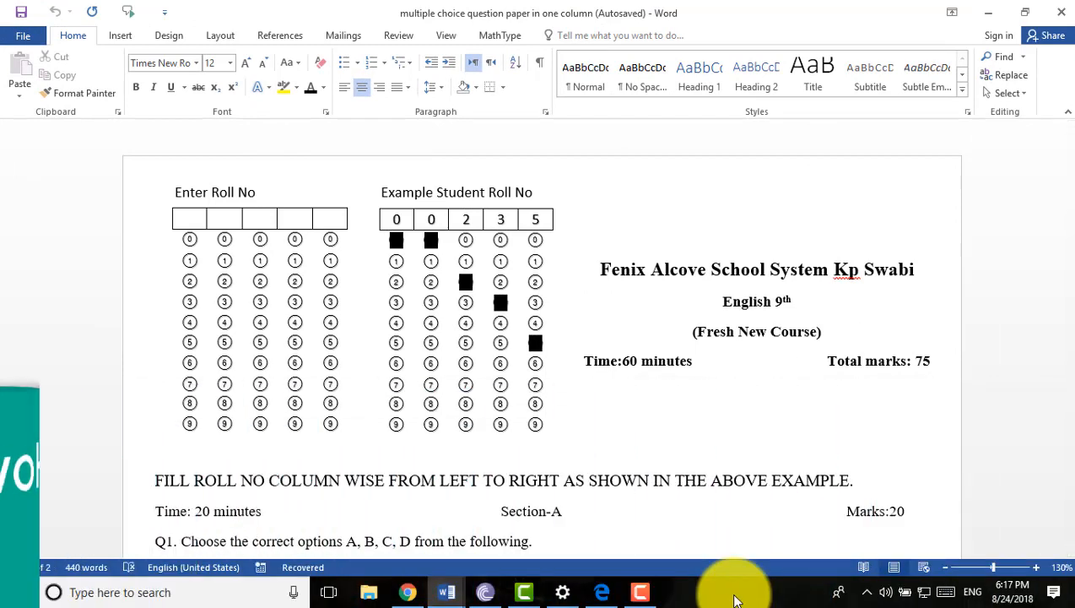
Examine the finished question paper's roll number grids, header and Section-A multiple choice questions with lettered options.
click(680, 361)
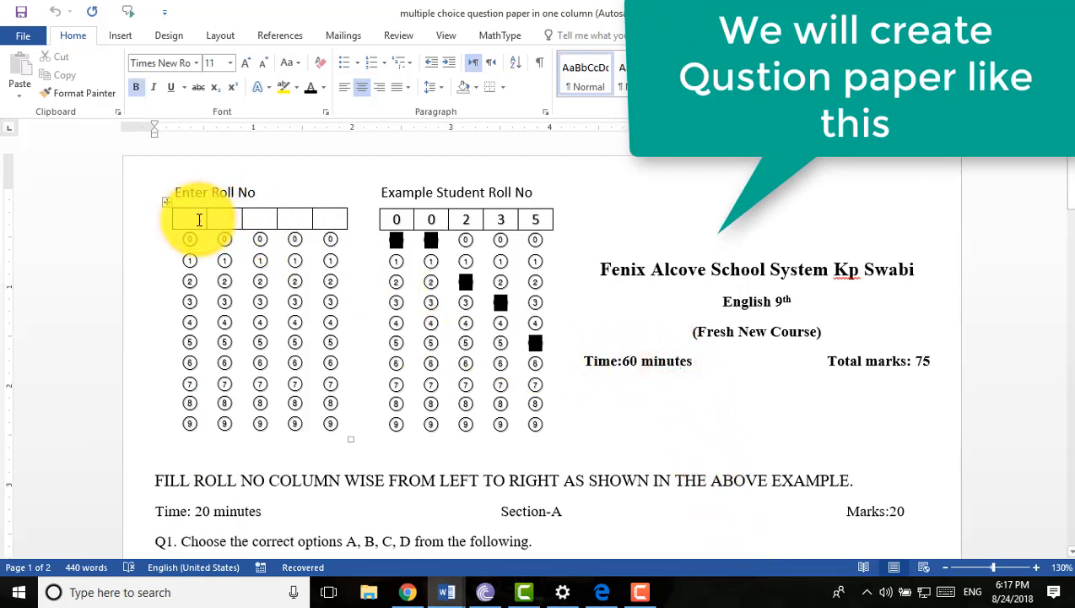
drag(199, 219, 326, 218)
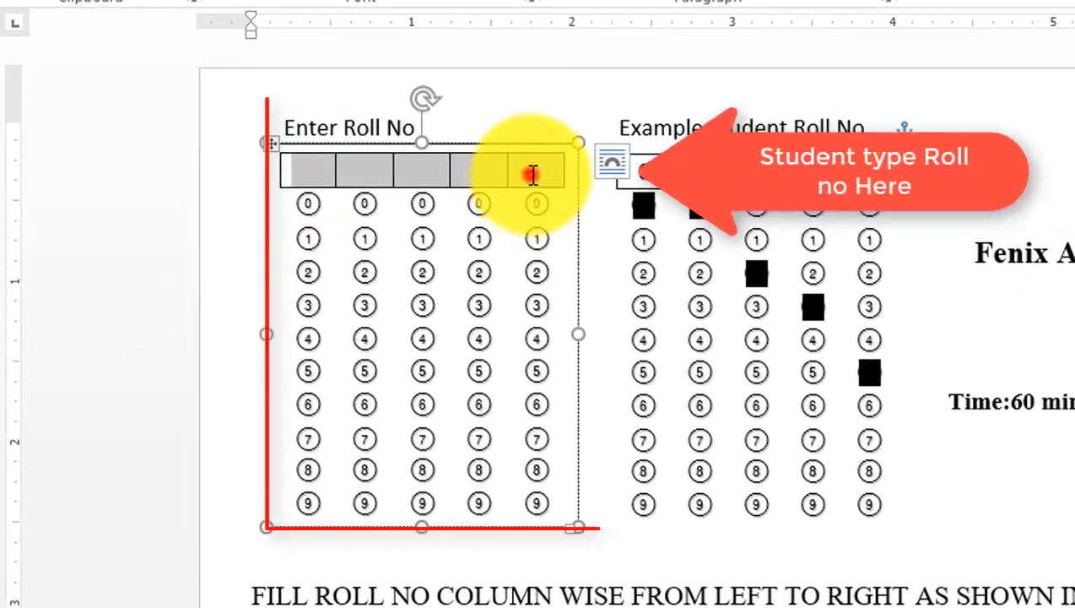
click(533, 174)
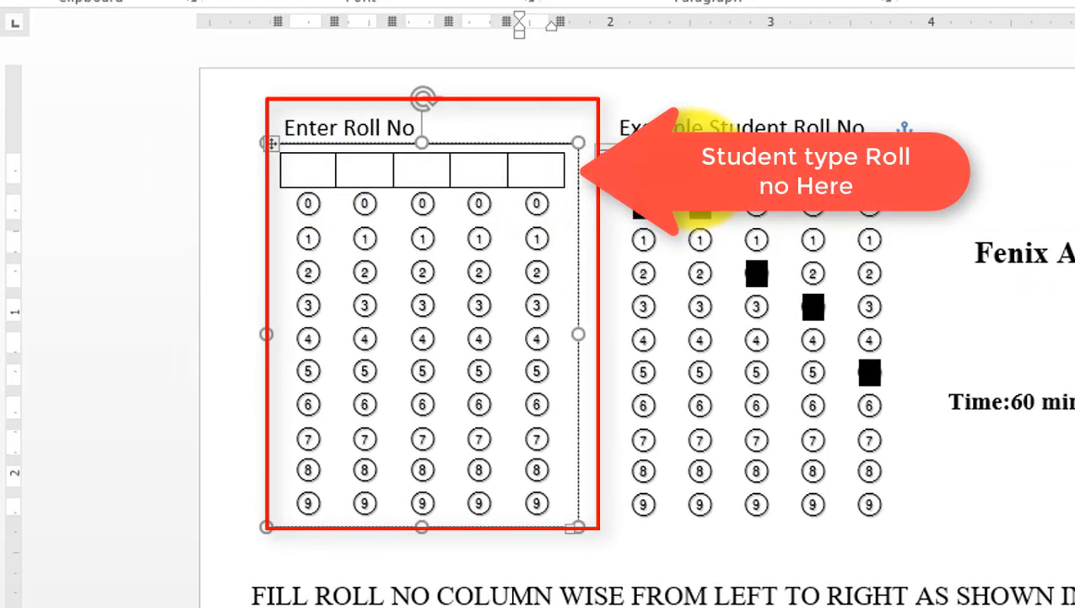
click(692, 170)
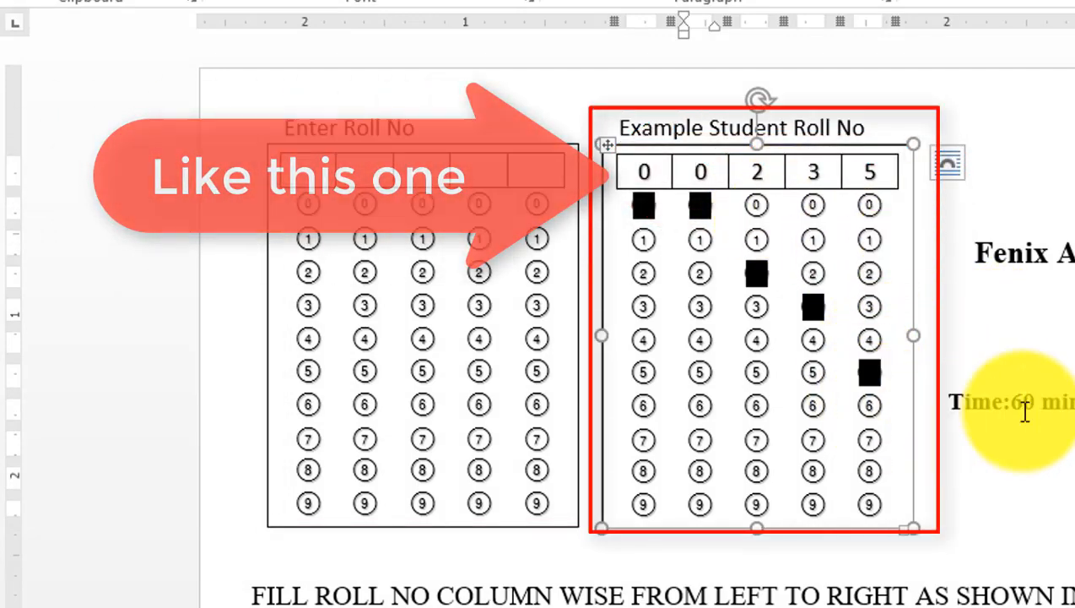
scroll(799, 396, down, 4)
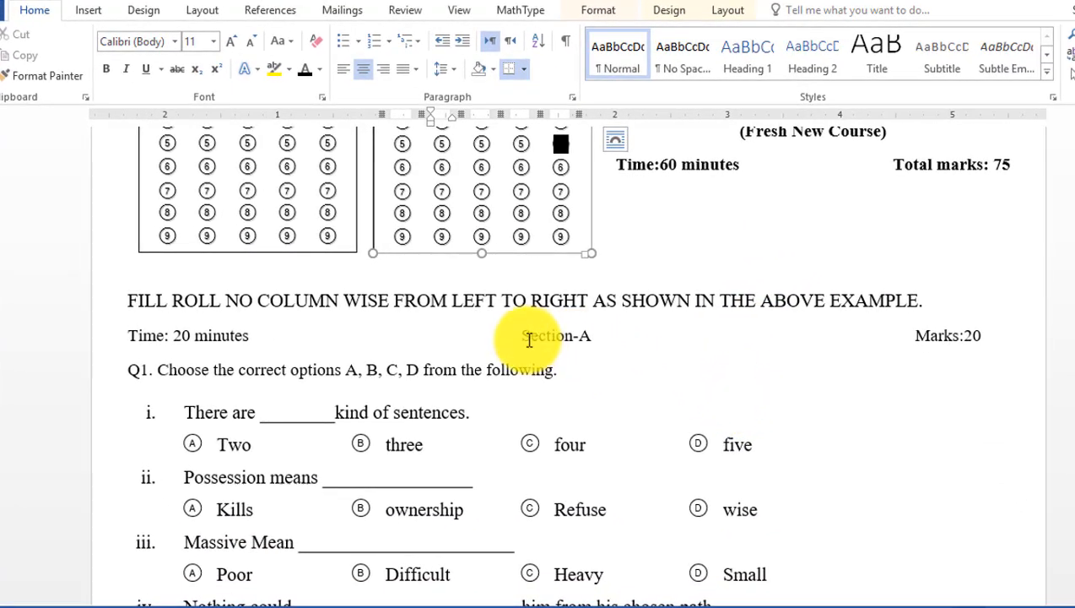
drag(566, 337, 601, 334)
scroll(687, 419, down, 1)
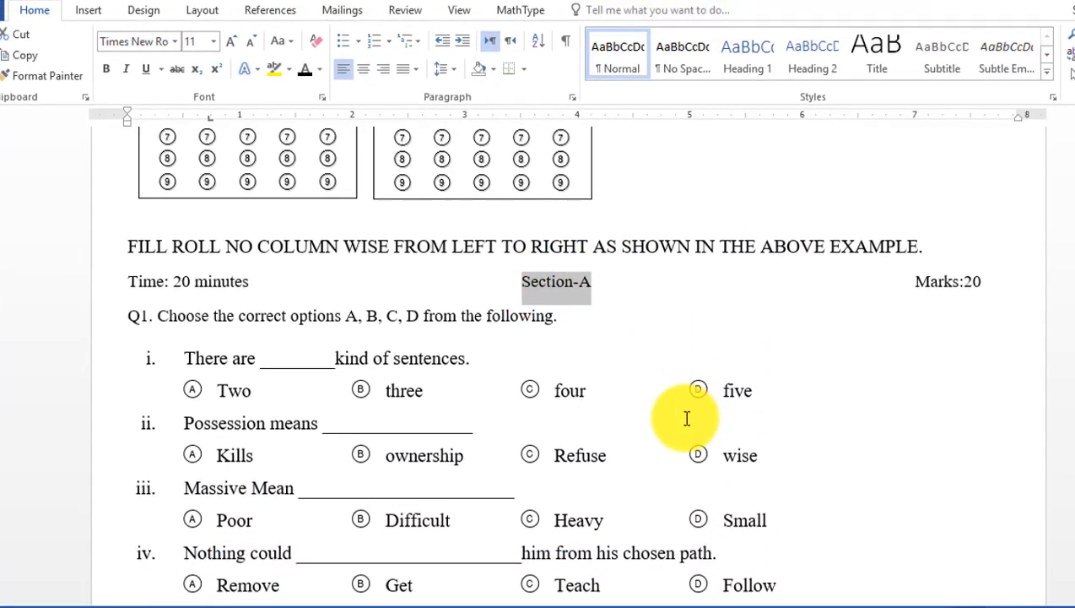
scroll(687, 419, down, 1)
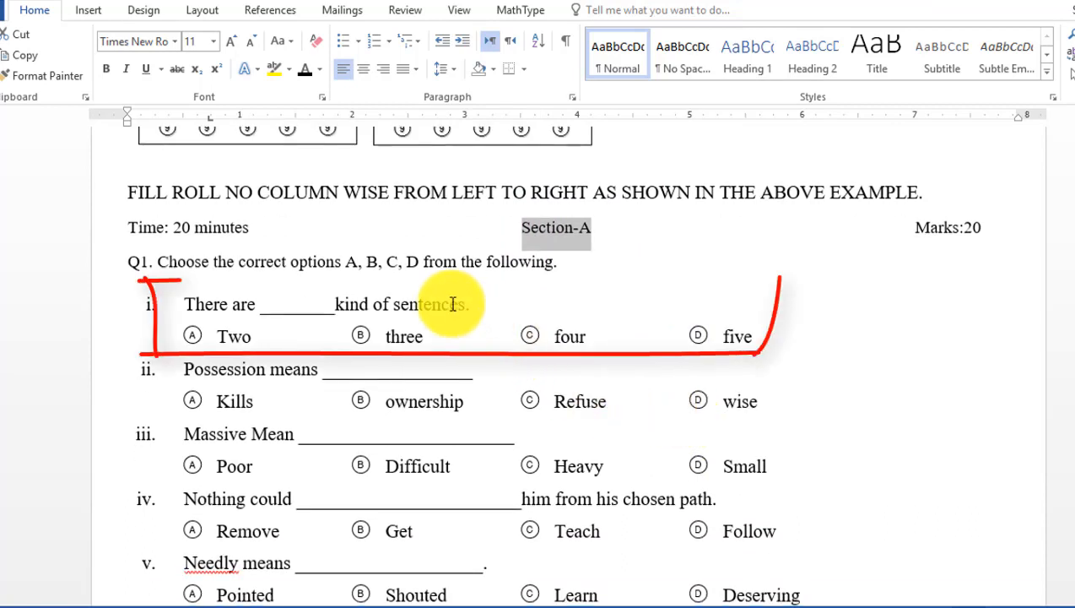
click(480, 329)
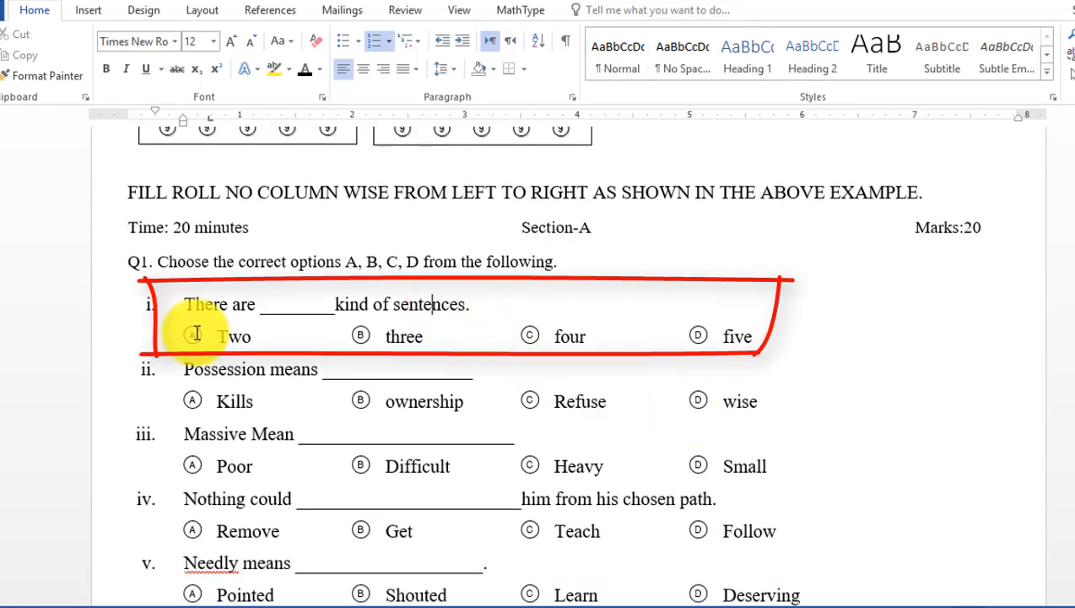
drag(179, 335, 802, 336)
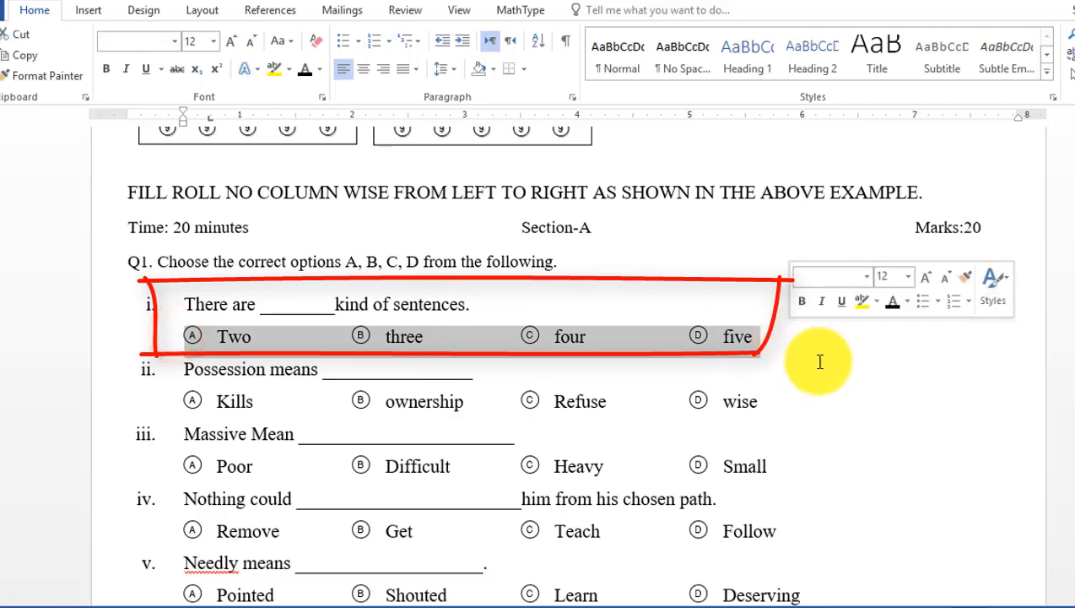
scroll(828, 421, down, 7)
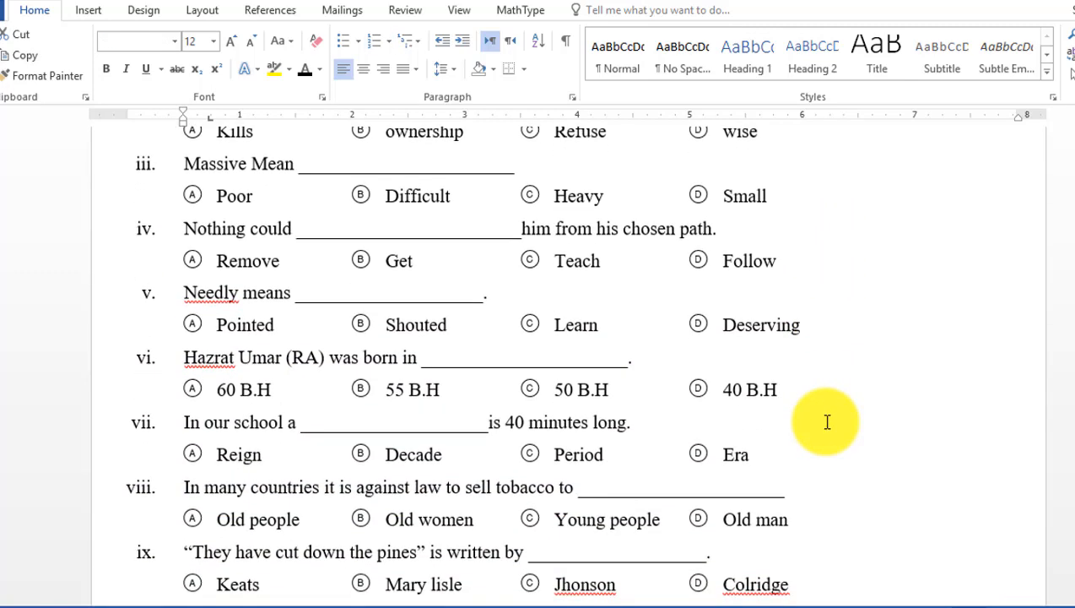
scroll(827, 421, down, 4)
scroll(825, 422, up, 2)
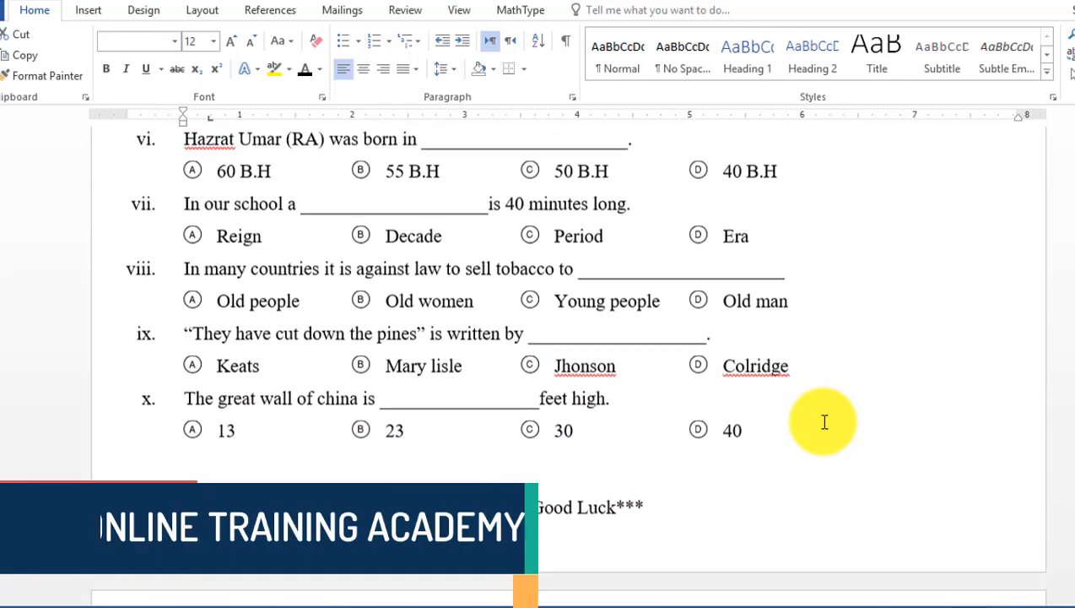
scroll(825, 421, up, 15)
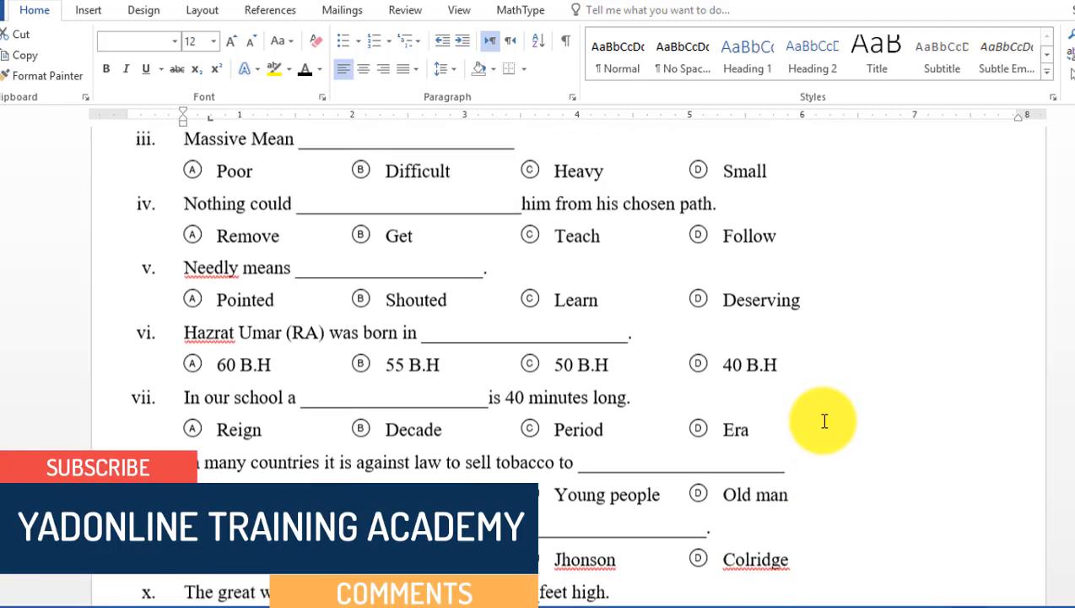
scroll(825, 421, up, 1)
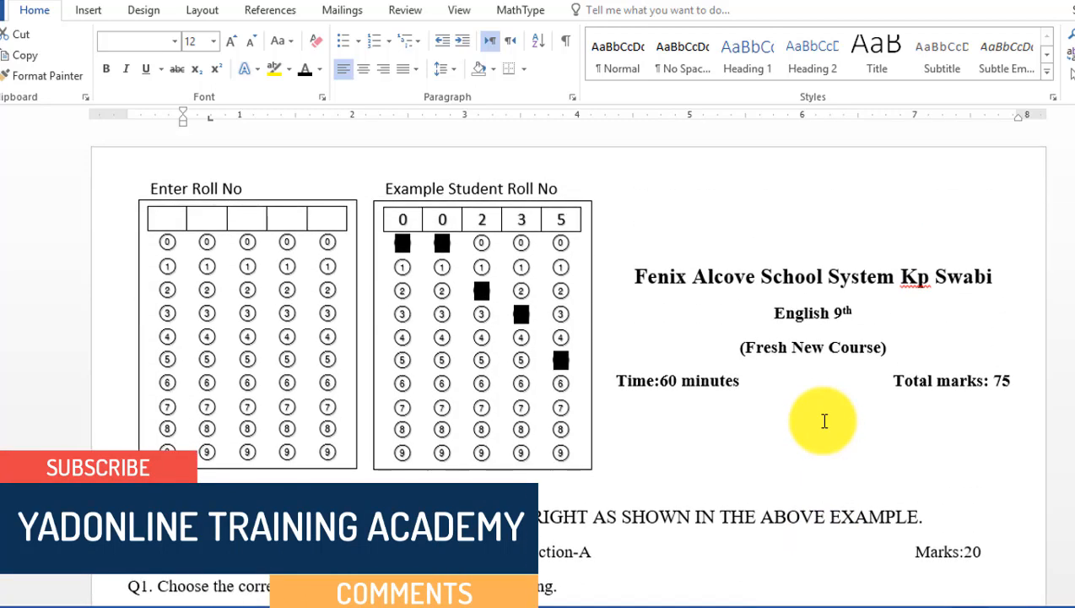
scroll(824, 421, down, 1)
scroll(825, 421, up, 1)
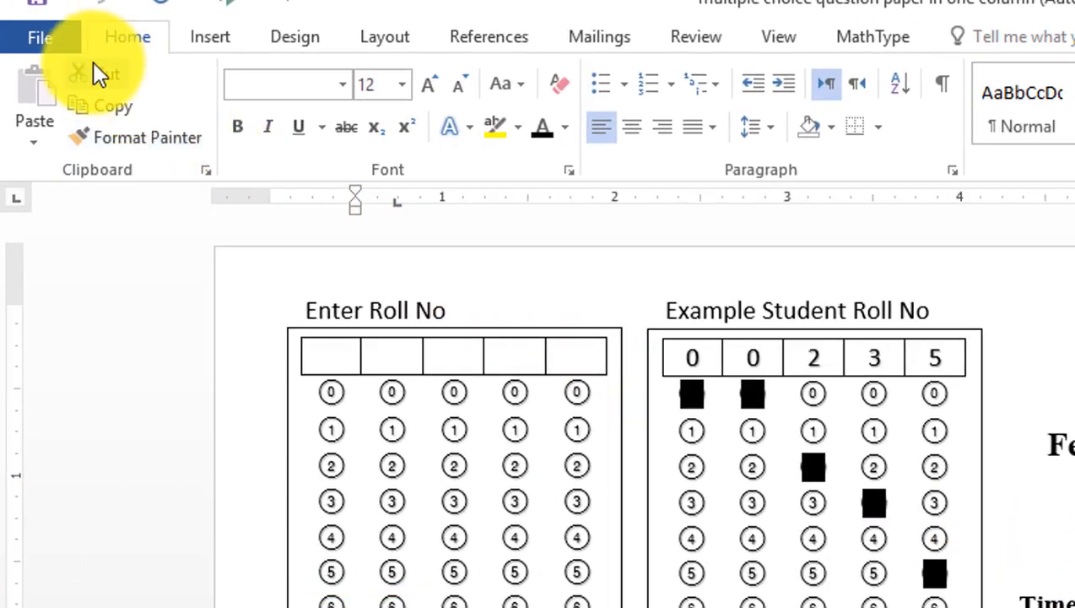
Create a new blank document for the question paper.
click(62, 41)
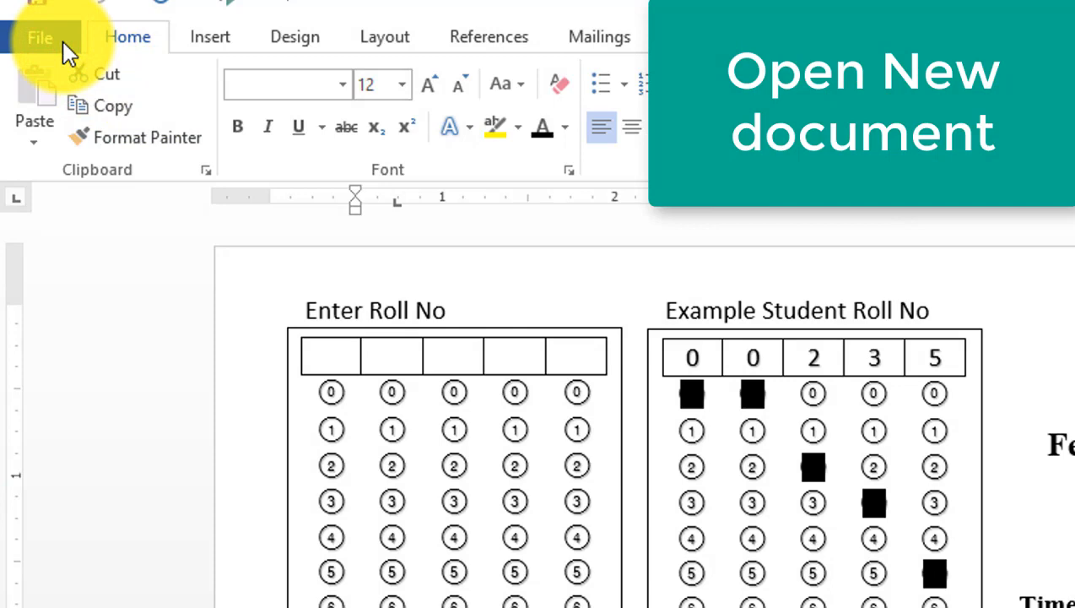
click(54, 37)
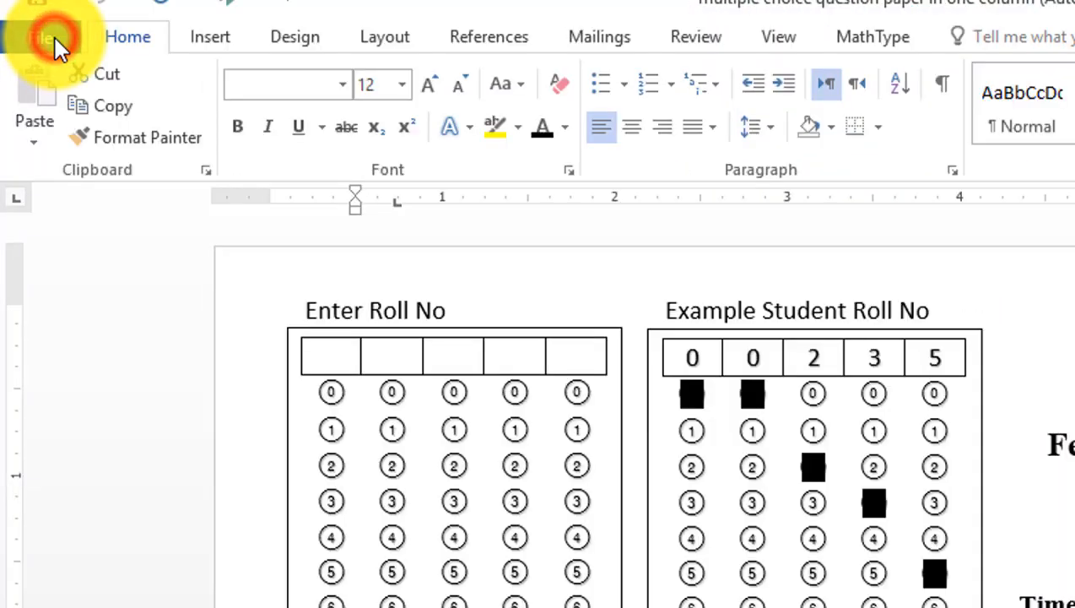
click(63, 155)
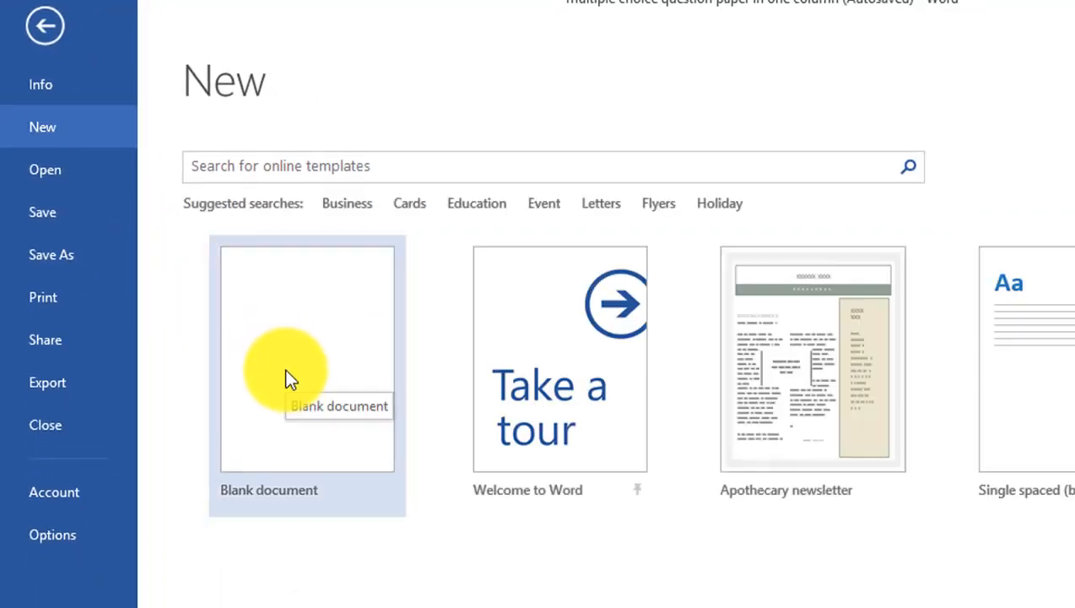
click(292, 366)
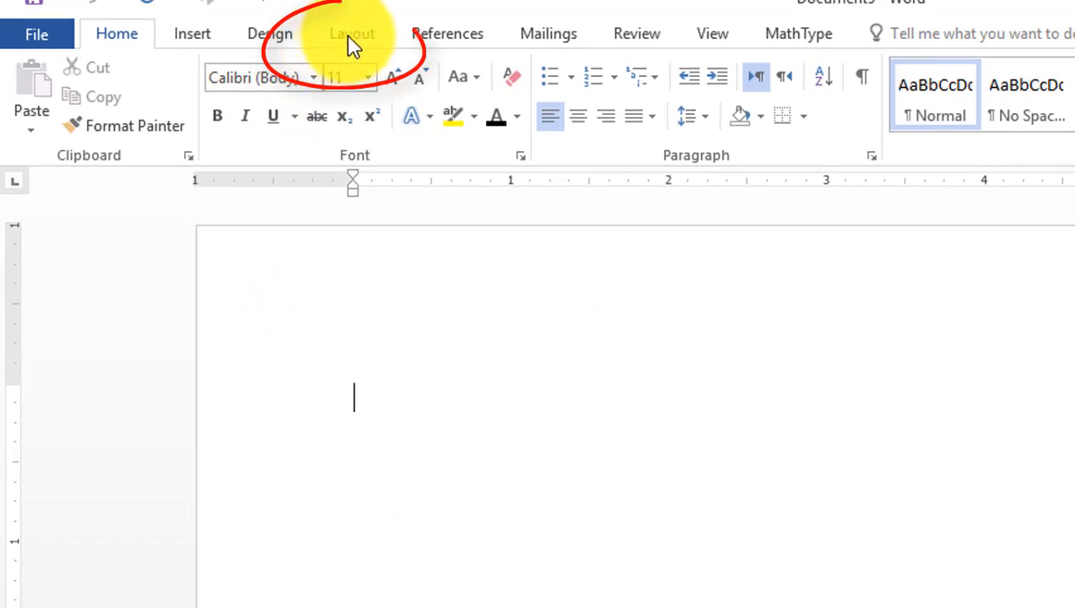
Open the custom margin settings of the new document and set the top margin to 0.3".
click(352, 40)
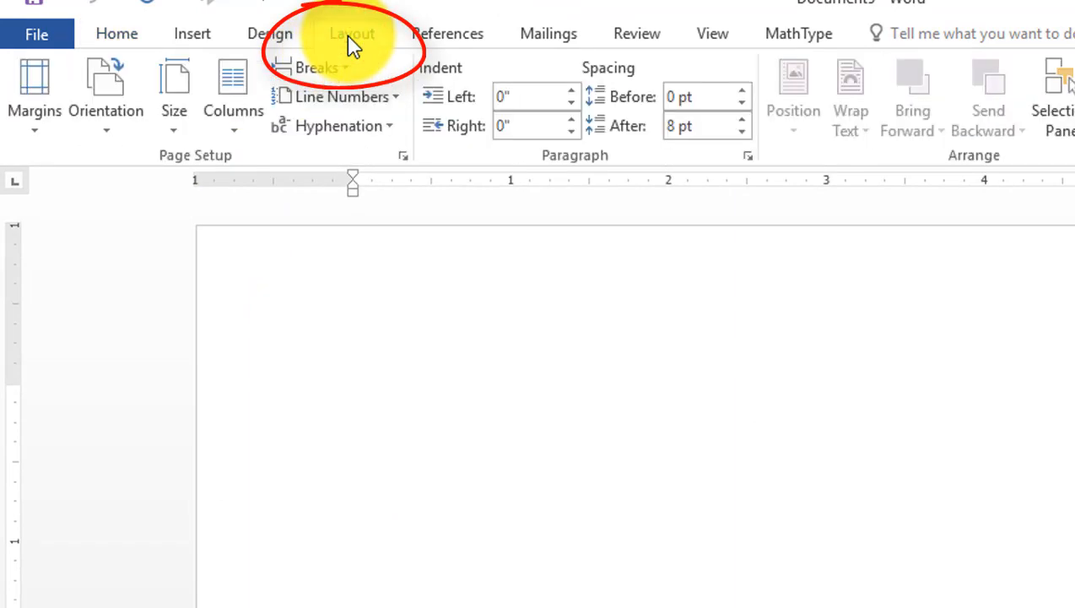
click(38, 128)
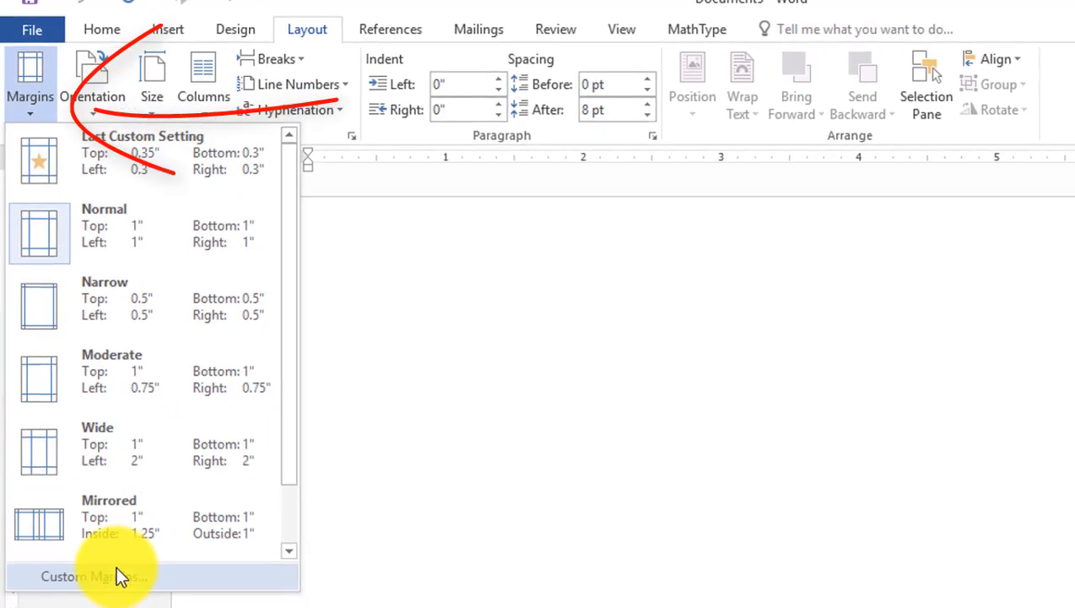
click(118, 577)
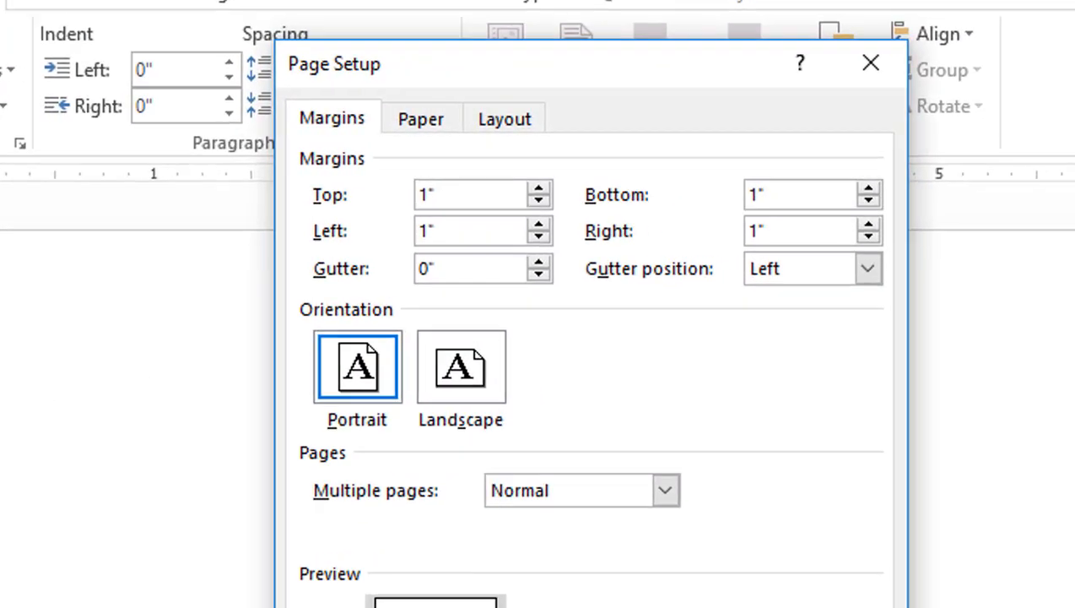
click(538, 201)
click(538, 202)
click(538, 202)
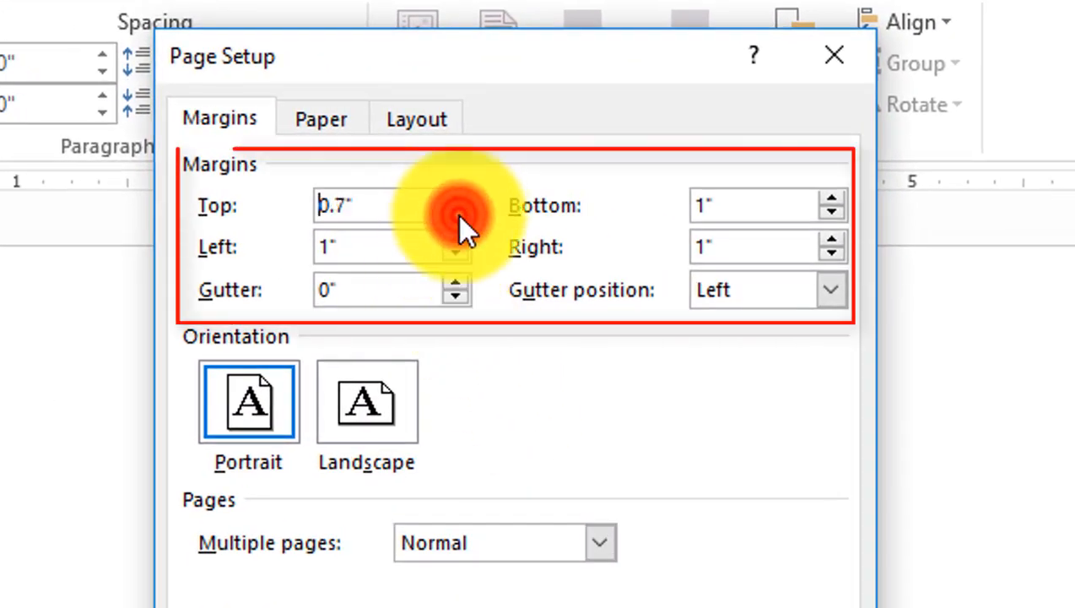
click(457, 214)
click(457, 215)
click(457, 215)
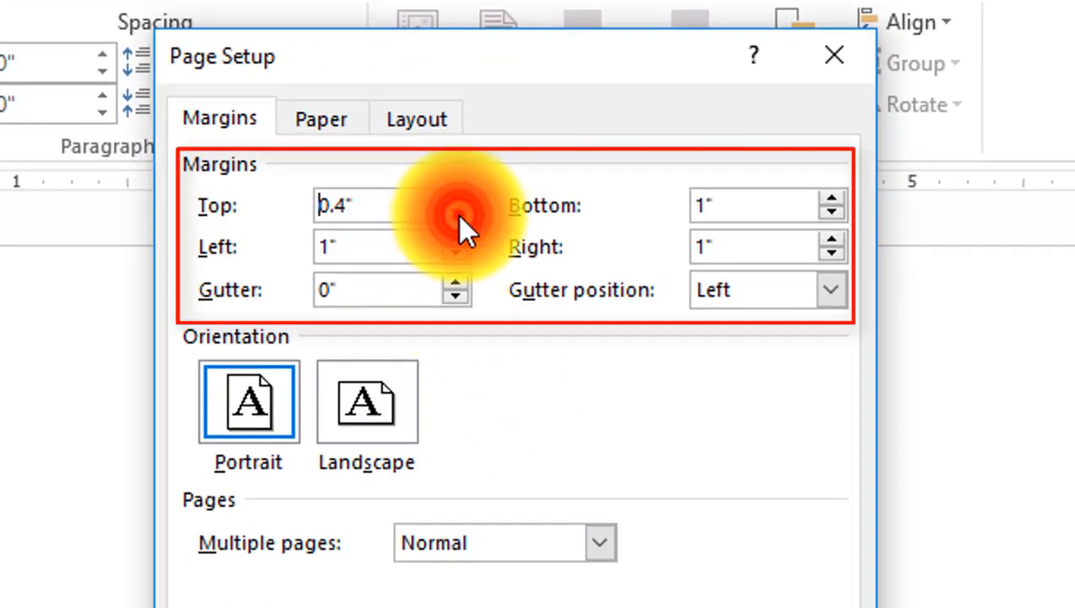
click(457, 214)
Set the bottom page margin to 0.3".
click(831, 214)
click(831, 214)
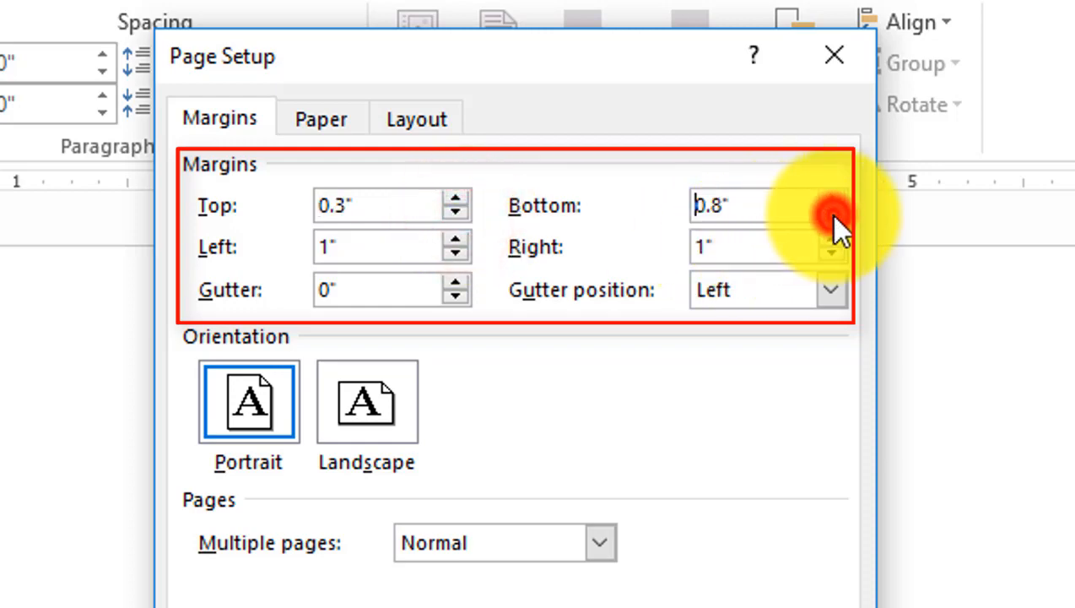
click(832, 214)
click(832, 214)
click(832, 215)
click(832, 215)
click(831, 215)
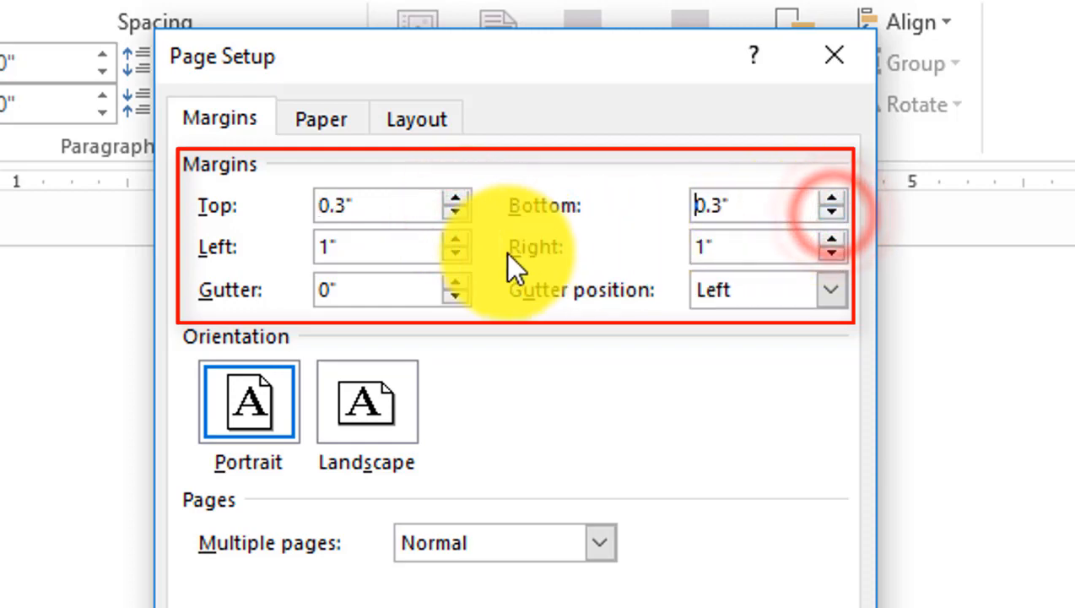
Set the left page margin to 0.3".
click(458, 254)
click(459, 254)
click(458, 254)
click(458, 254)
click(459, 254)
click(457, 254)
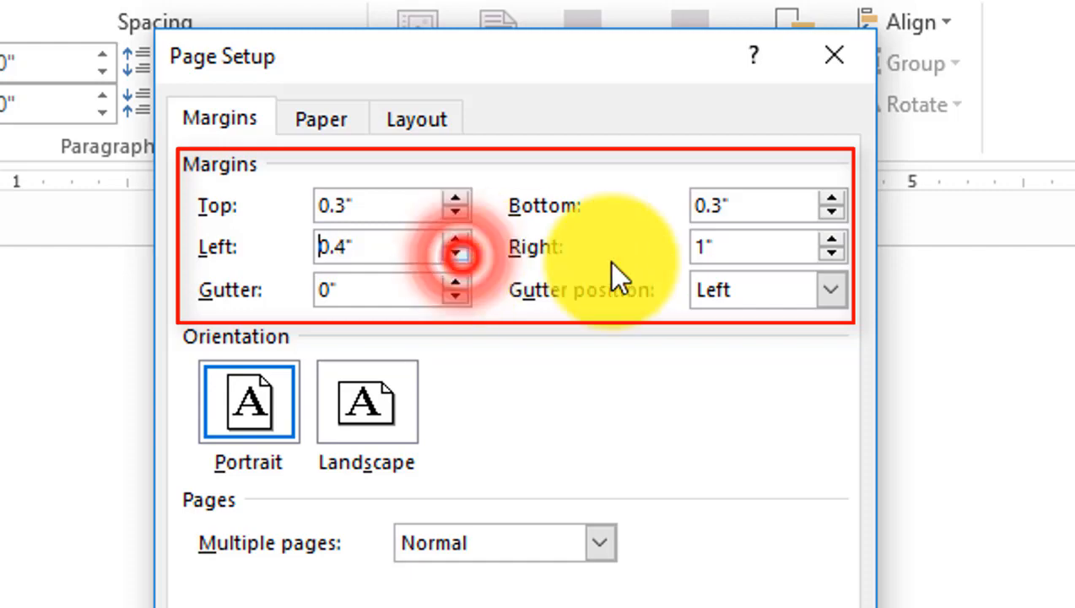
click(456, 254)
Set the right page margin to 0.3".
click(834, 253)
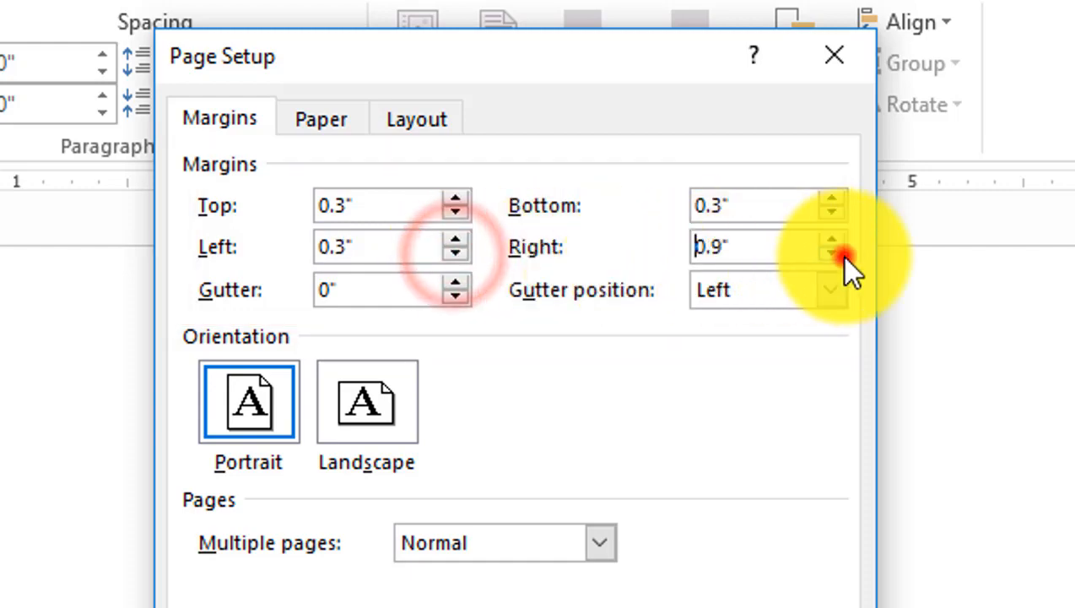
click(833, 254)
click(833, 253)
click(833, 253)
click(833, 253)
click(833, 253)
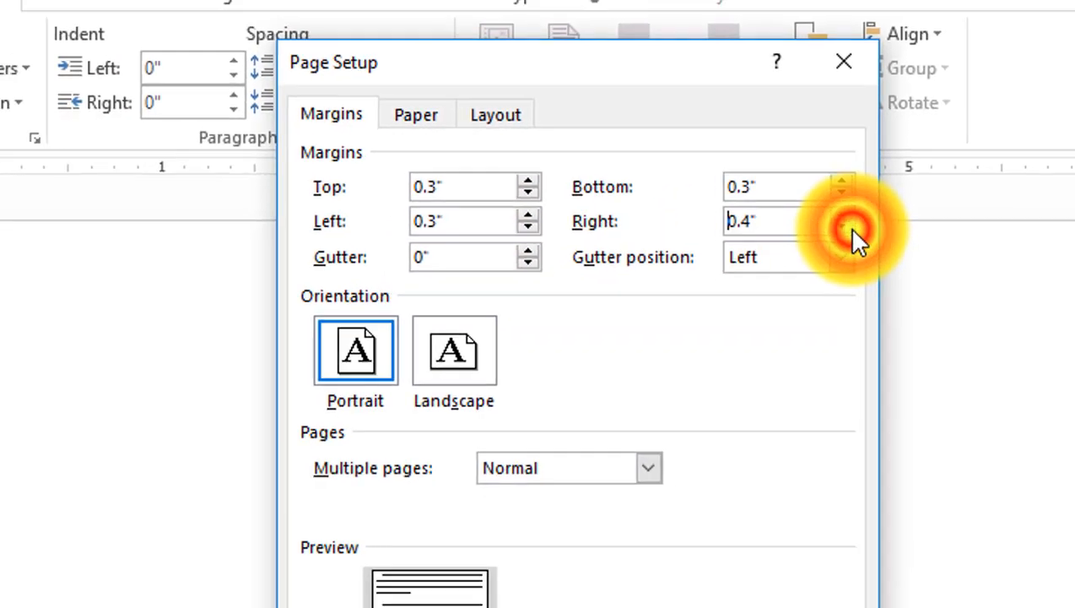
click(851, 228)
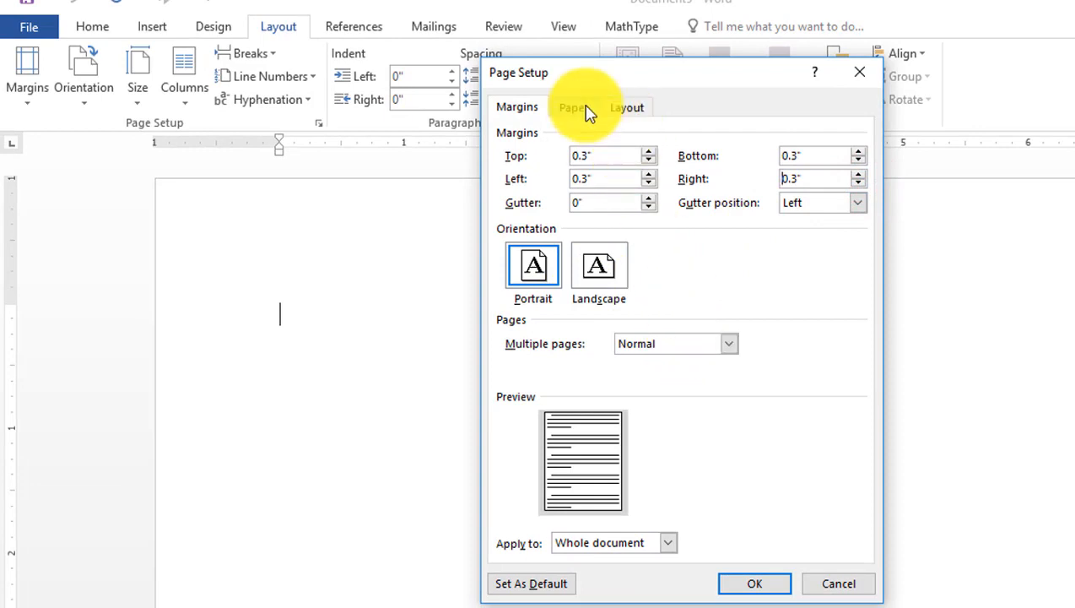
Set the paper size to A4 and apply the page setup to the whole document, accepting the fix for margins outside the printable area.
click(578, 108)
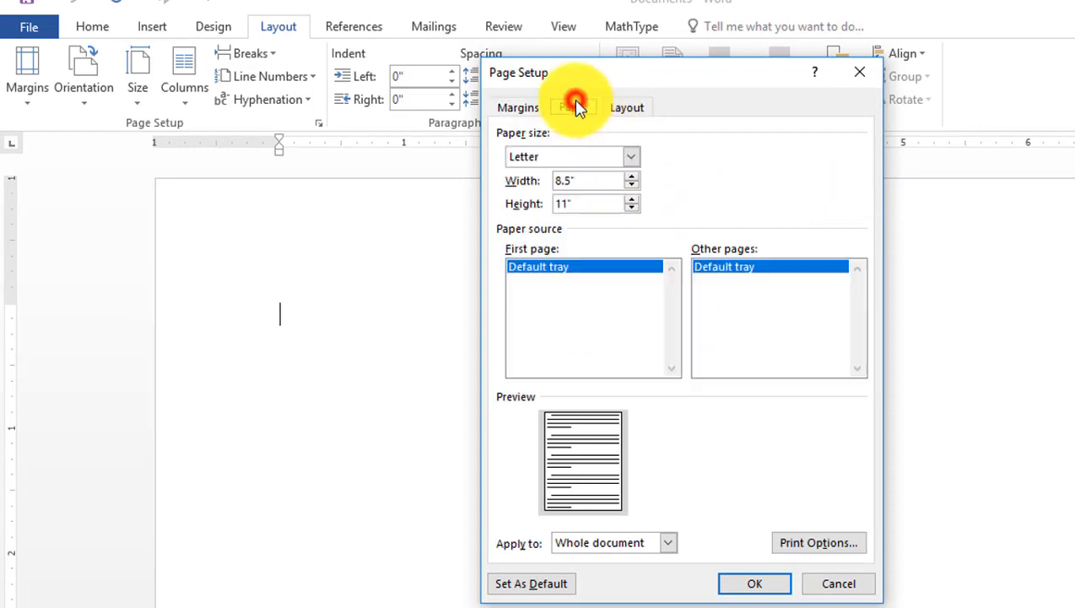
click(586, 162)
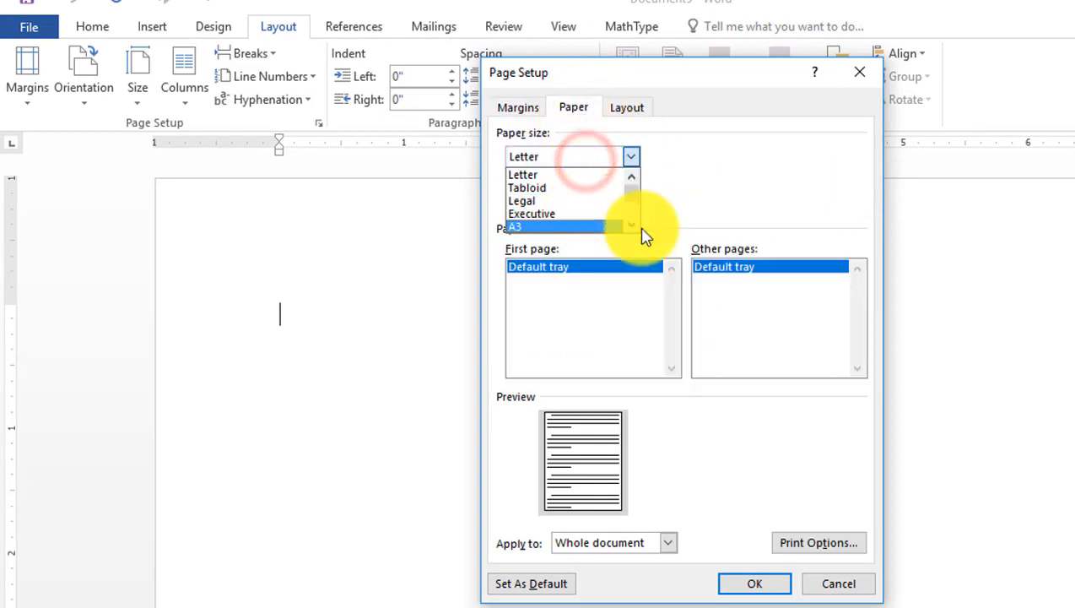
click(634, 224)
click(595, 226)
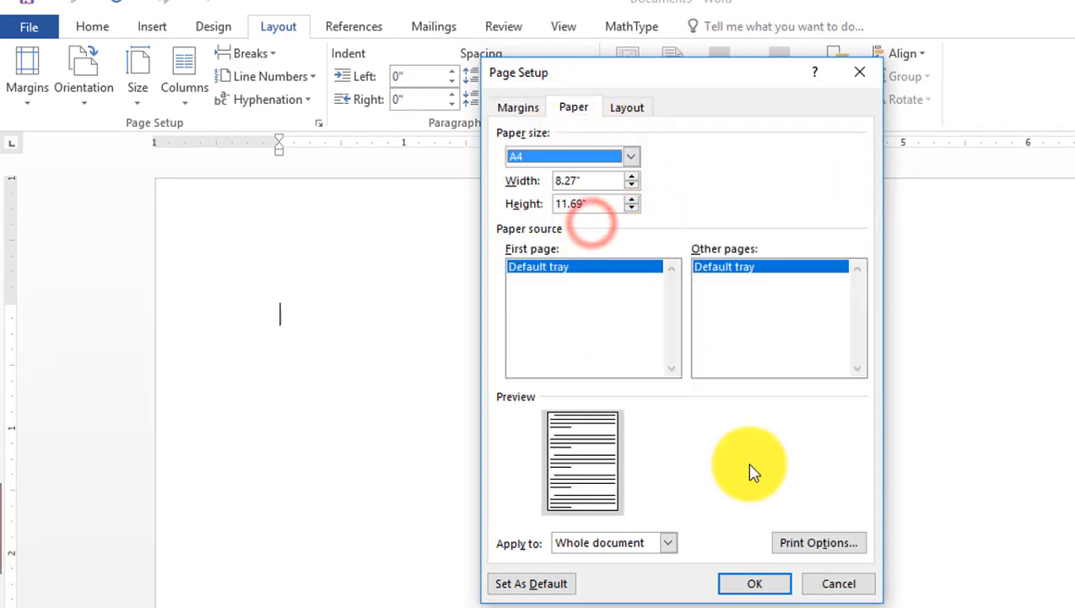
click(752, 582)
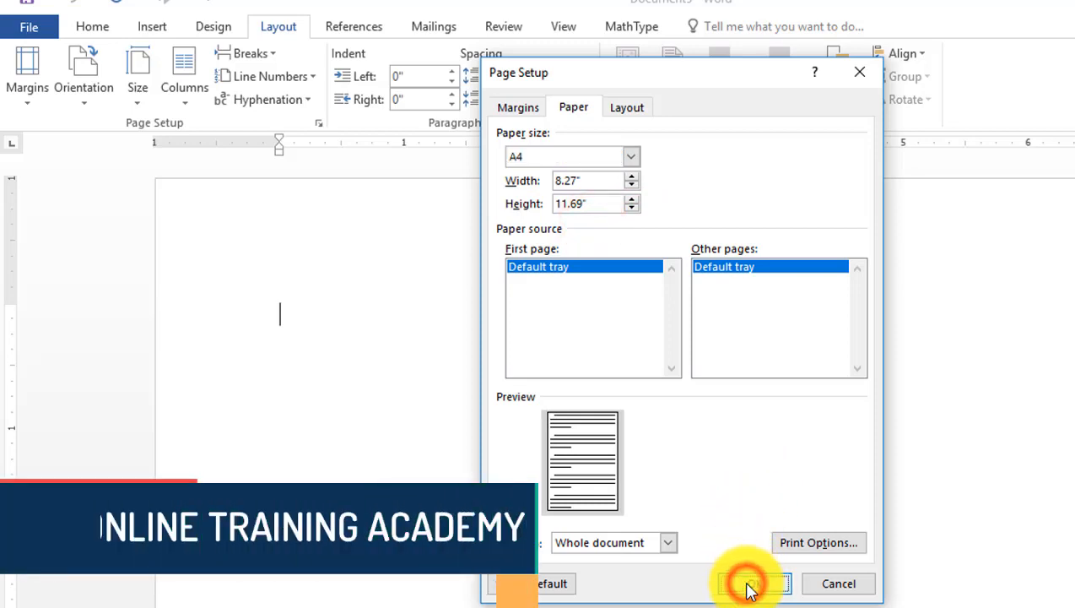
click(663, 428)
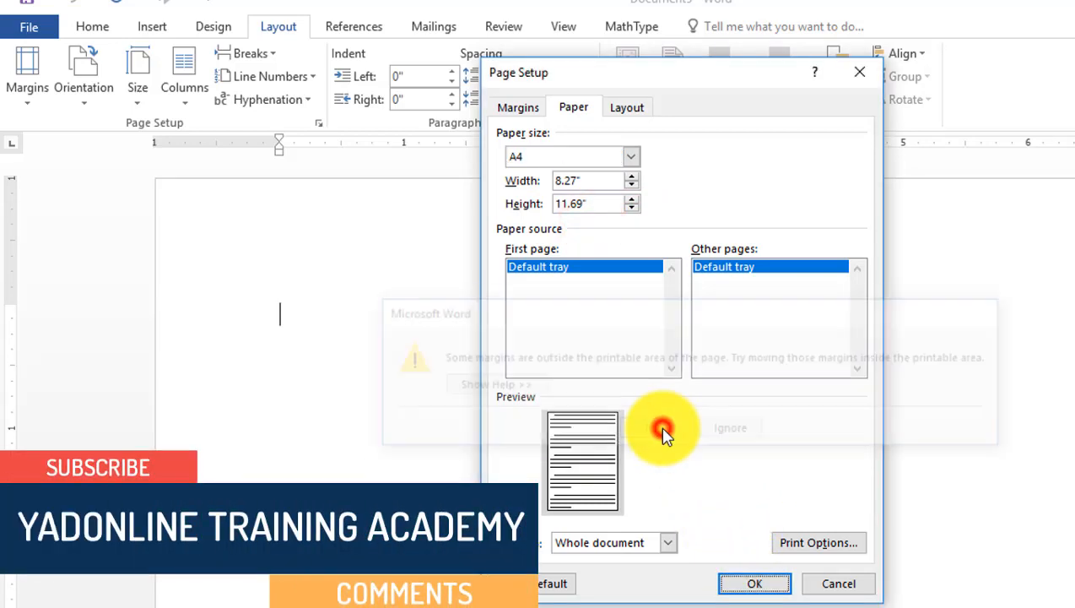
click(734, 582)
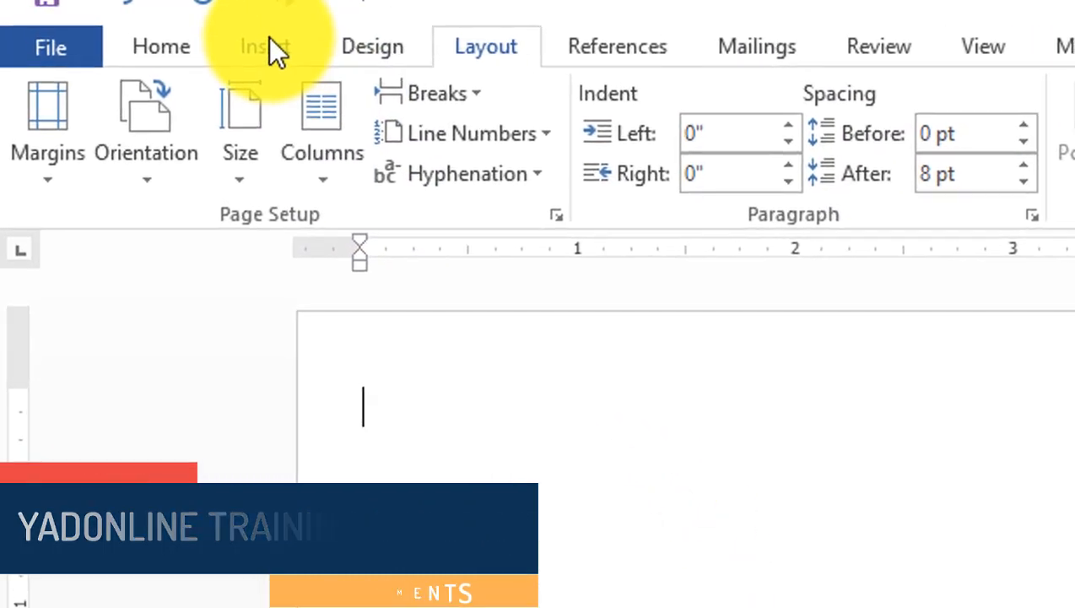
Draw a rectangle about 1.5" wide and 1.9" tall from the page's top-left margin corner.
click(268, 38)
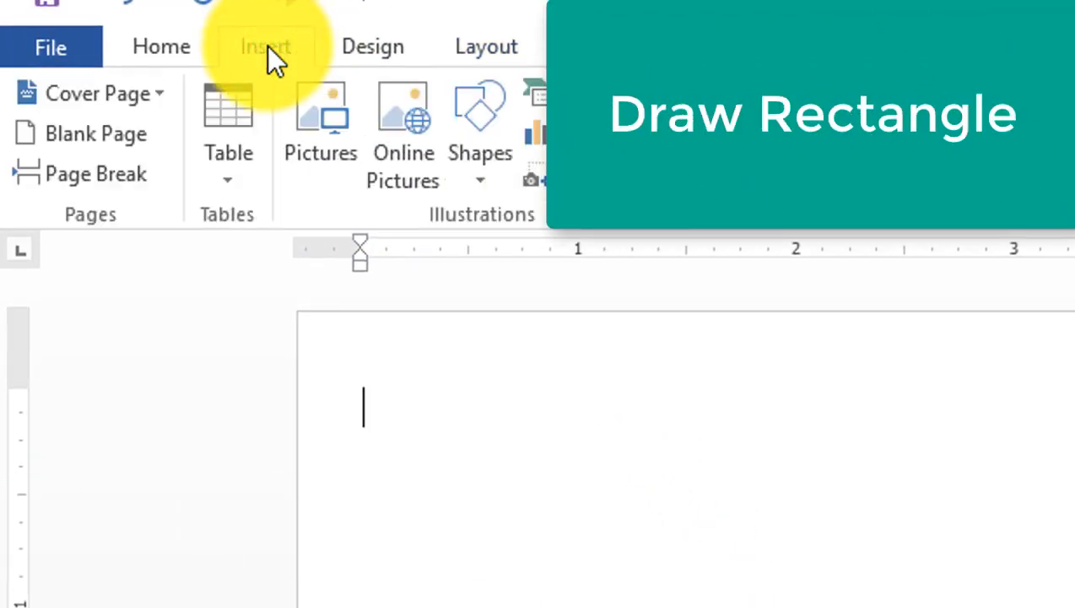
click(469, 169)
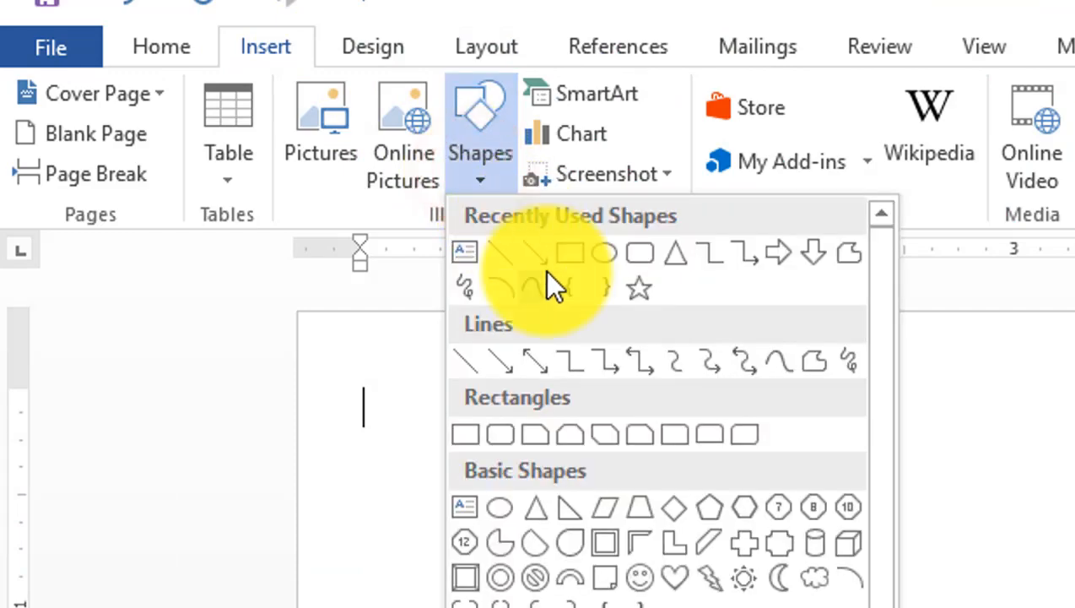
click(570, 260)
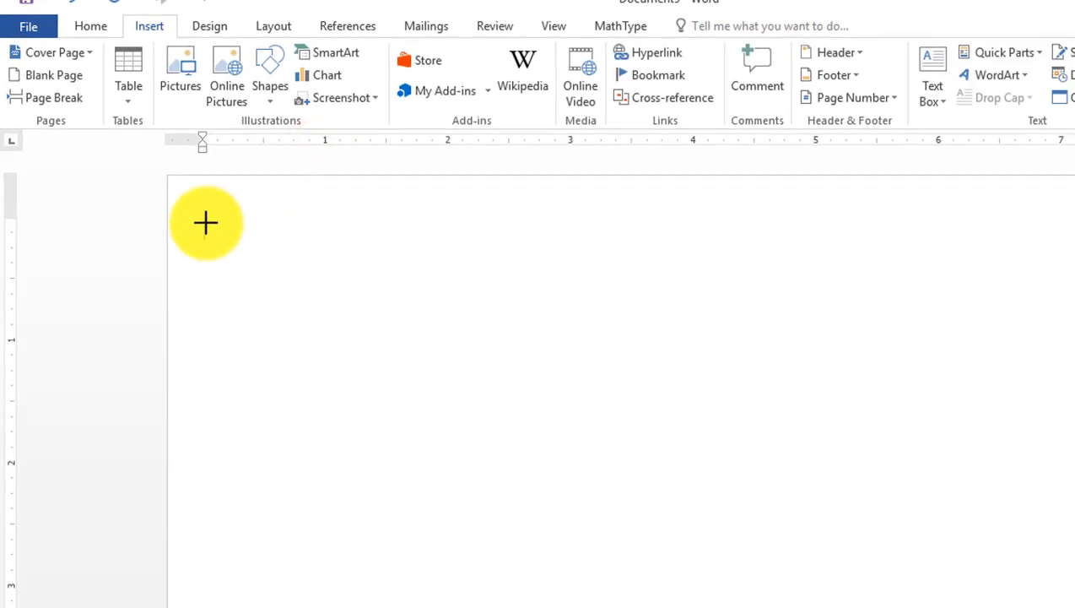
mouse_move(227, 231)
mouse_down()
mouse_move(329, 363)
mouse_move(370, 444)
mouse_move(400, 435)
mouse_up()
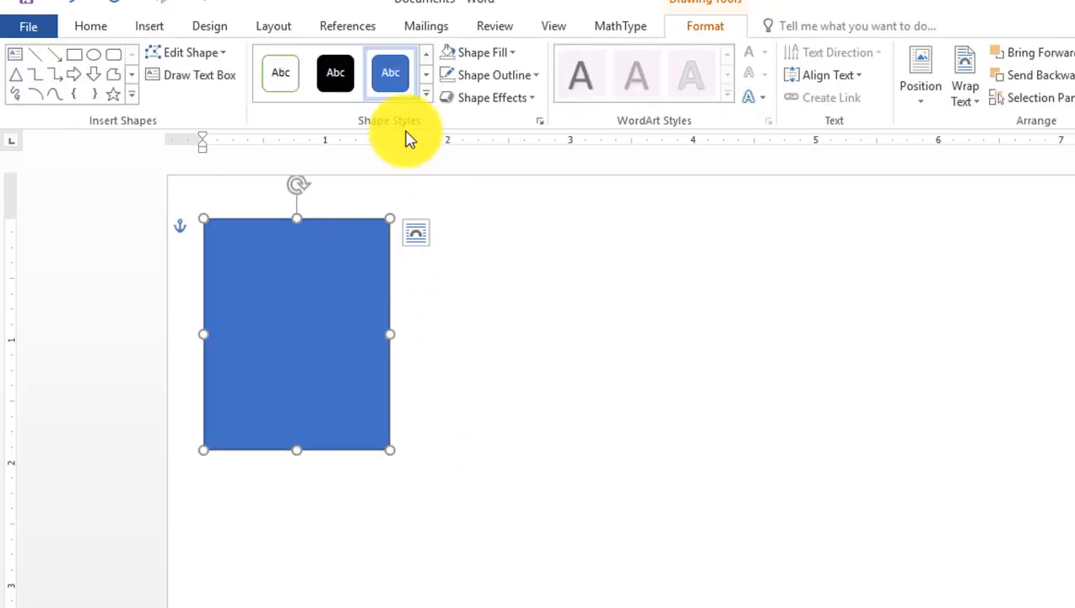
Set the rectangle's shape fill to No Fill.
click(281, 33)
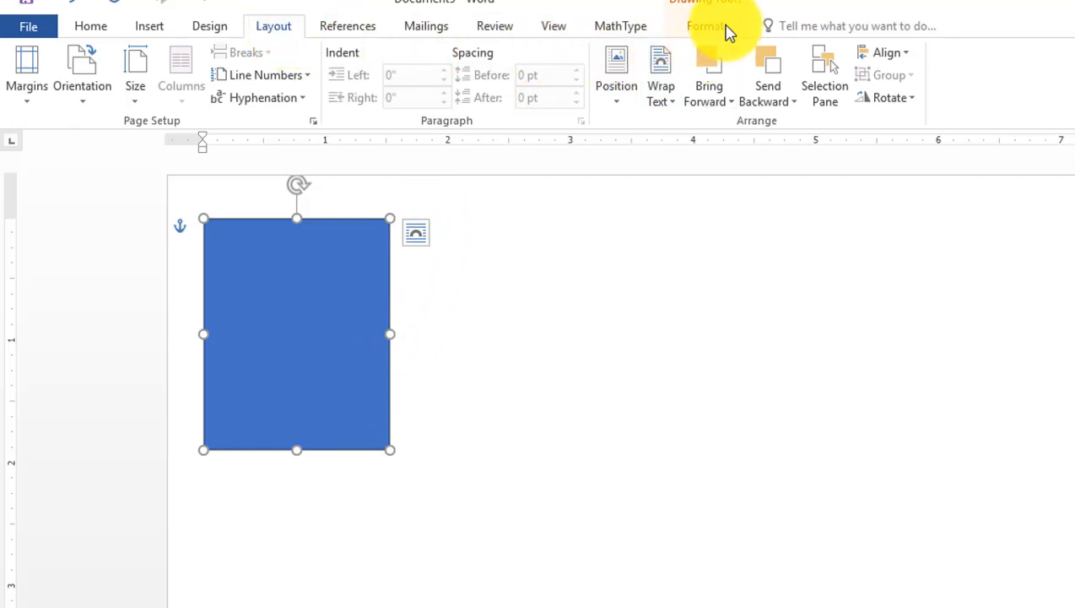
click(724, 29)
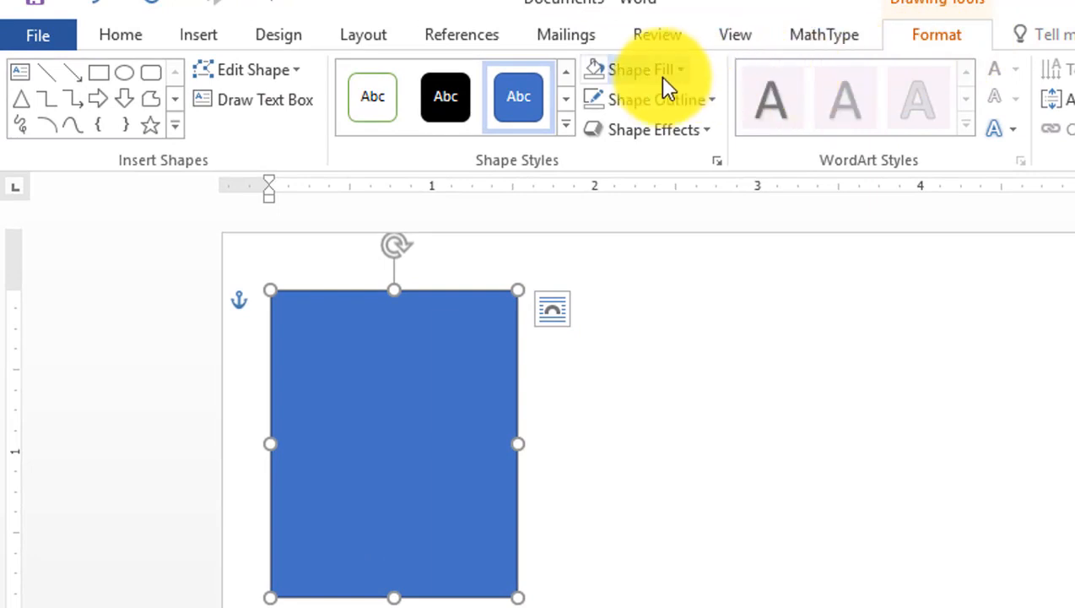
click(659, 75)
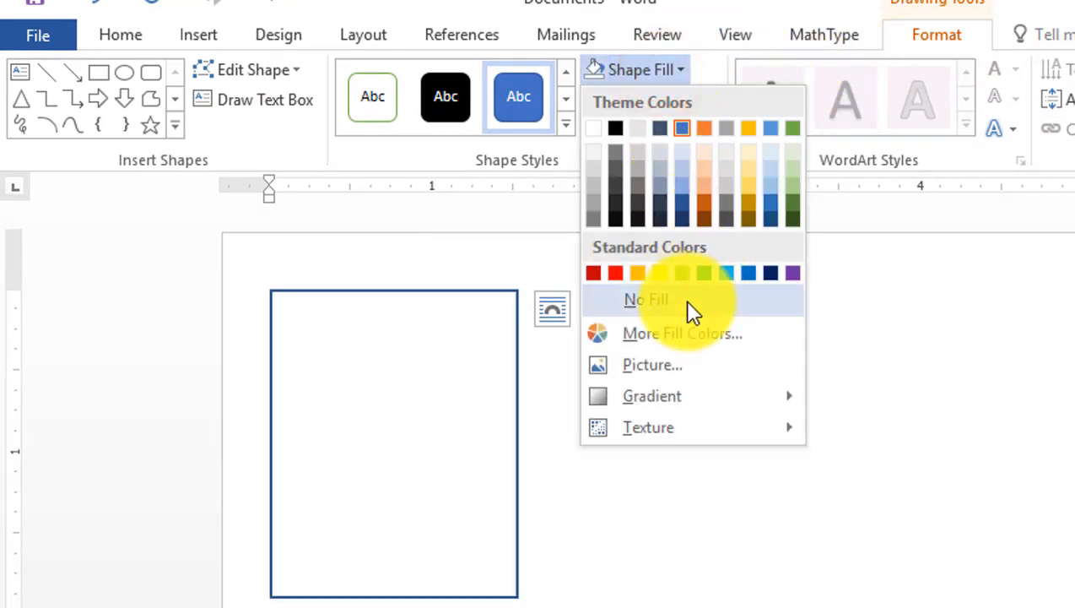
click(690, 305)
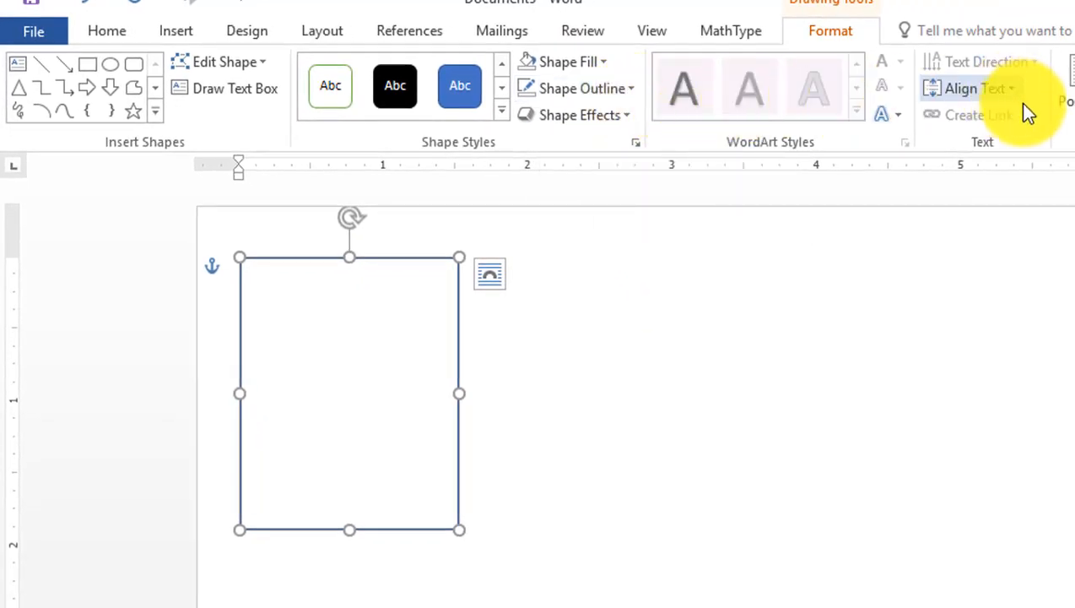
Align the rectangle's text to the top and enable text entry inside the shape.
click(1007, 90)
click(967, 133)
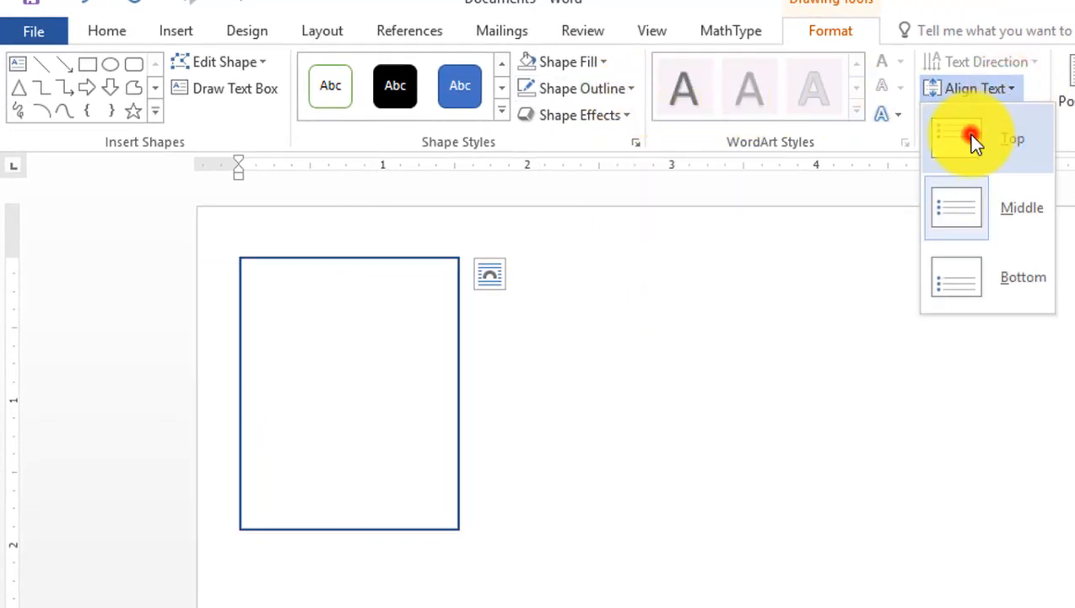
right_click(378, 264)
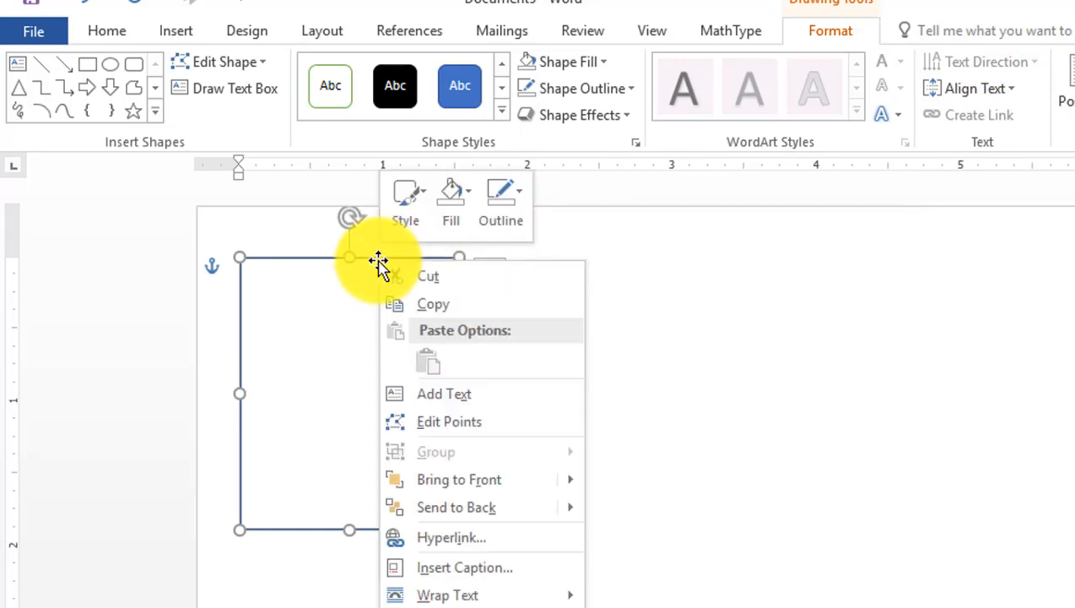
click(405, 397)
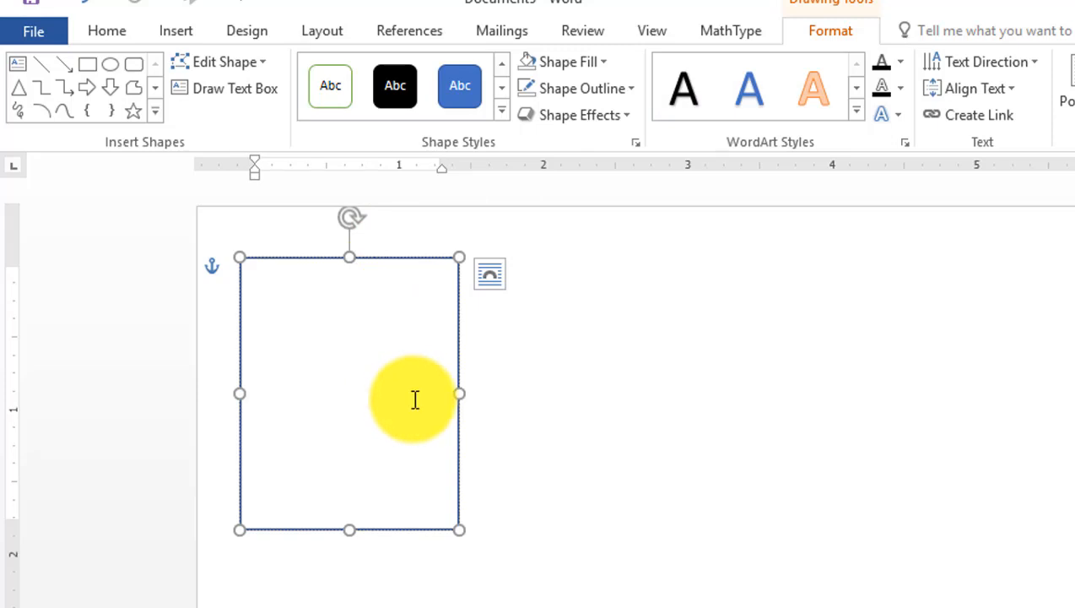
Insert a table with 5 columns and 10 rows inside the rectangle.
click(175, 31)
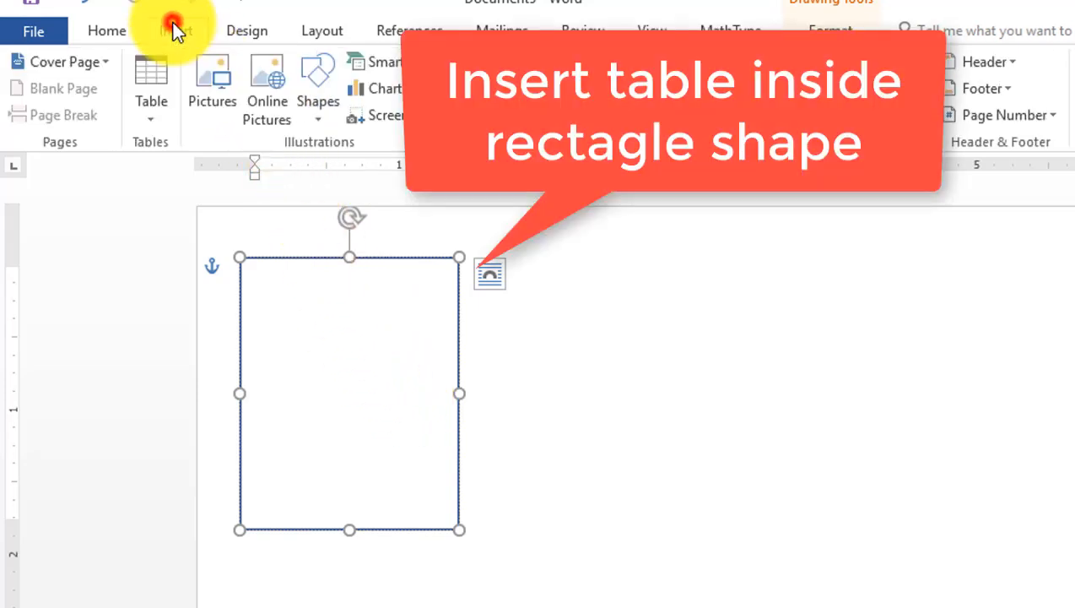
click(161, 113)
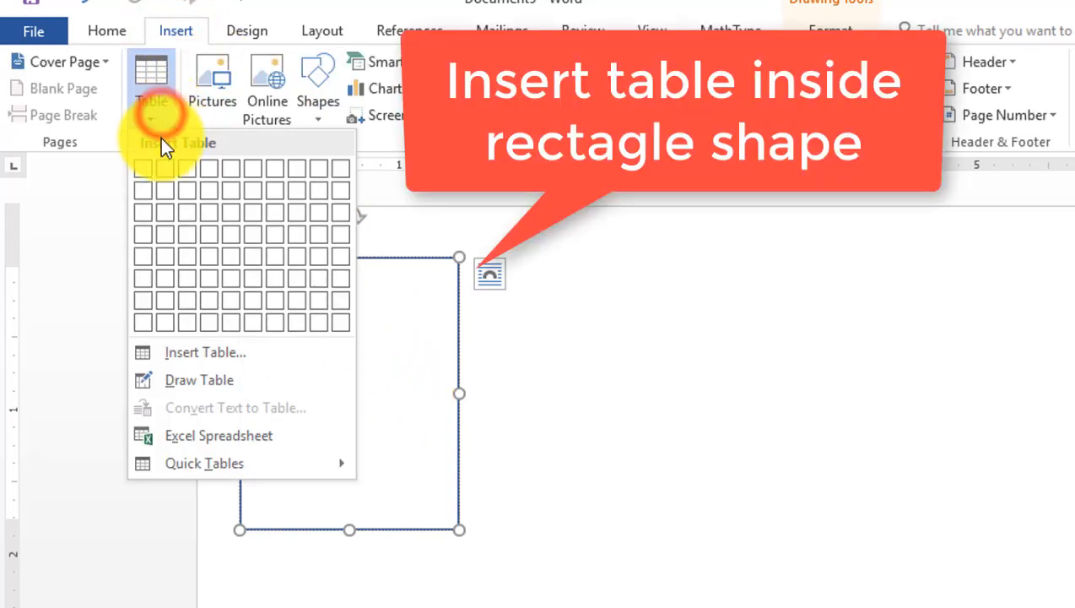
click(193, 356)
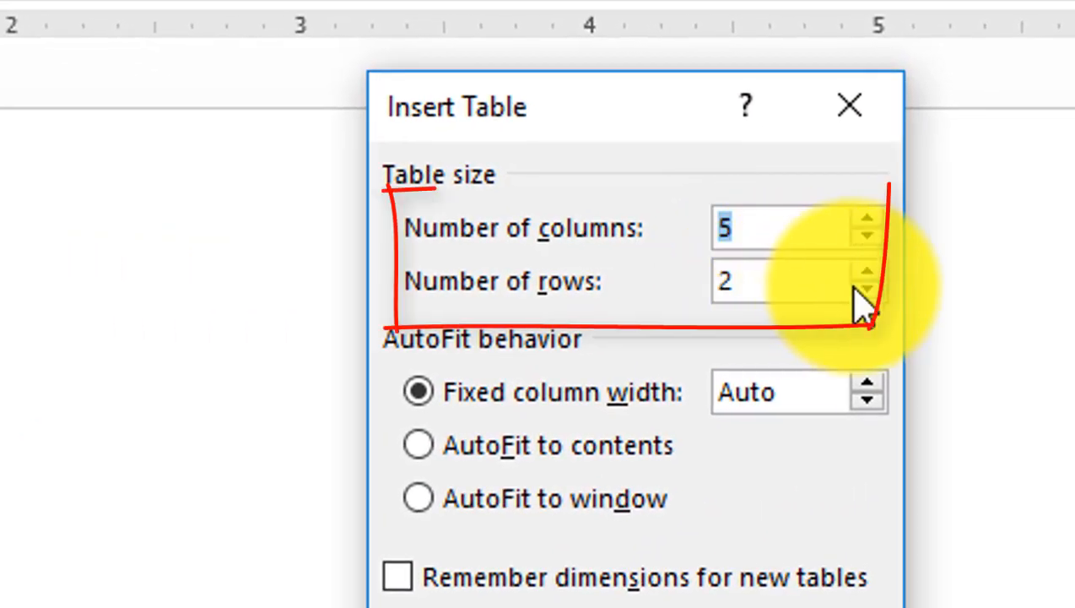
click(869, 273)
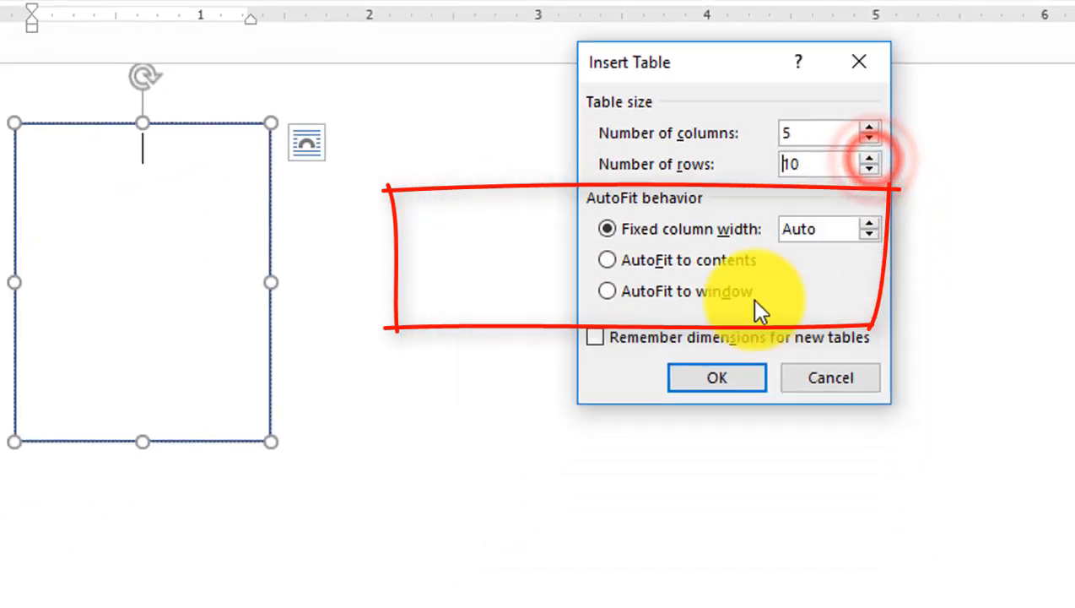
click(712, 353)
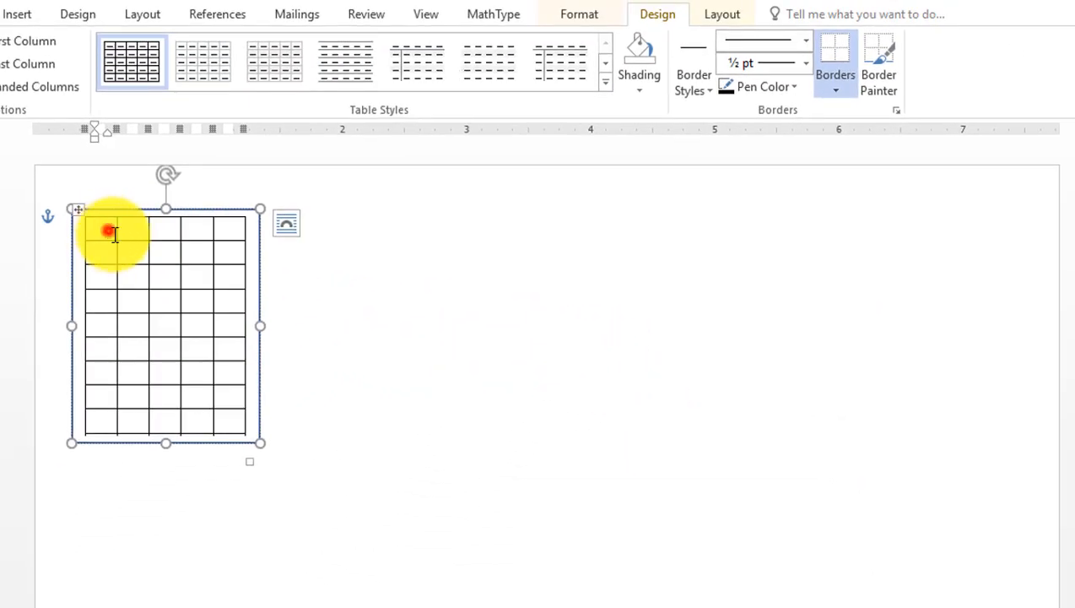
Center the contents of all visible table cells both horizontally and vertically.
drag(114, 235, 244, 429)
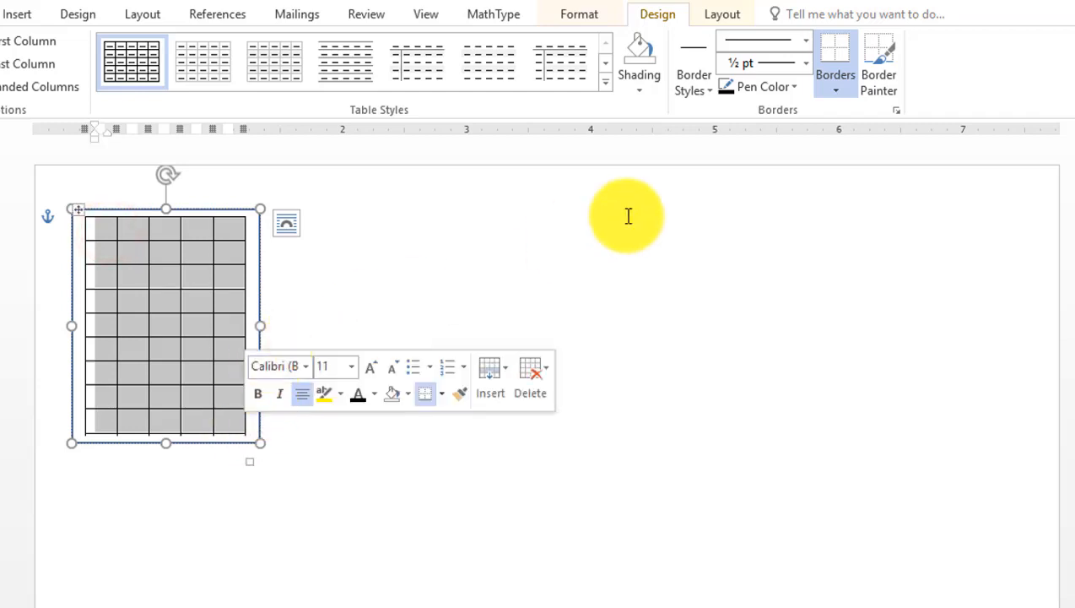
click(713, 17)
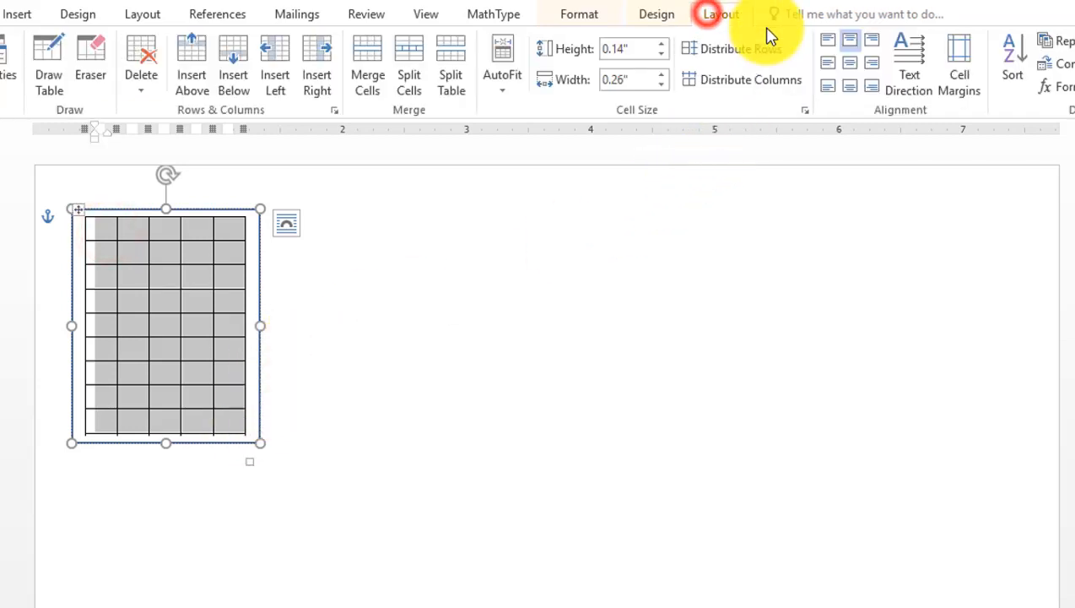
click(851, 64)
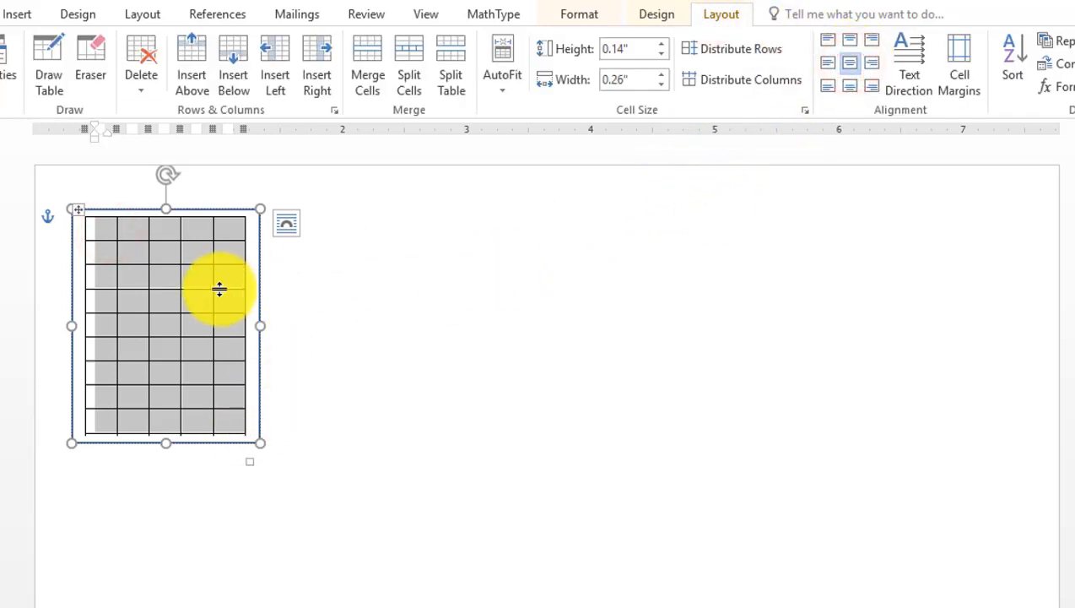
Set the font of the table cells below the first row to OMR.
drag(106, 254, 257, 415)
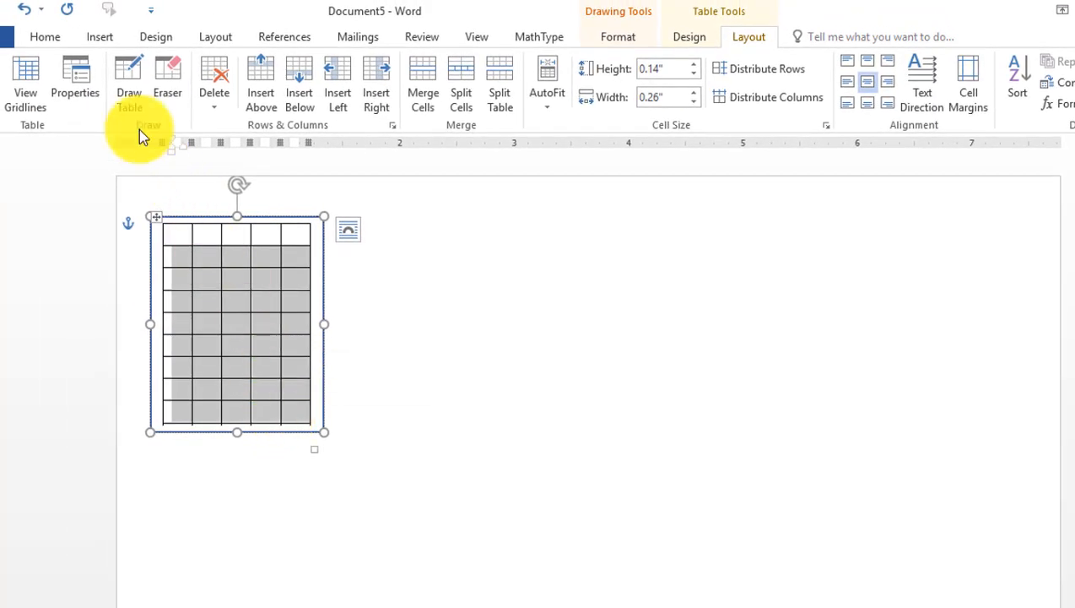
click(51, 38)
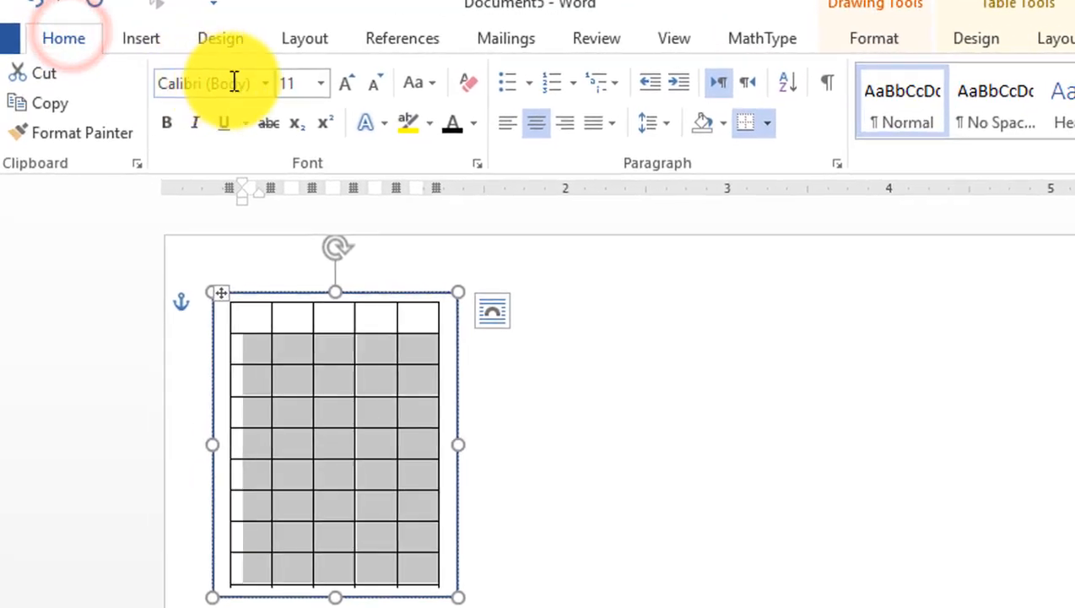
click(187, 70)
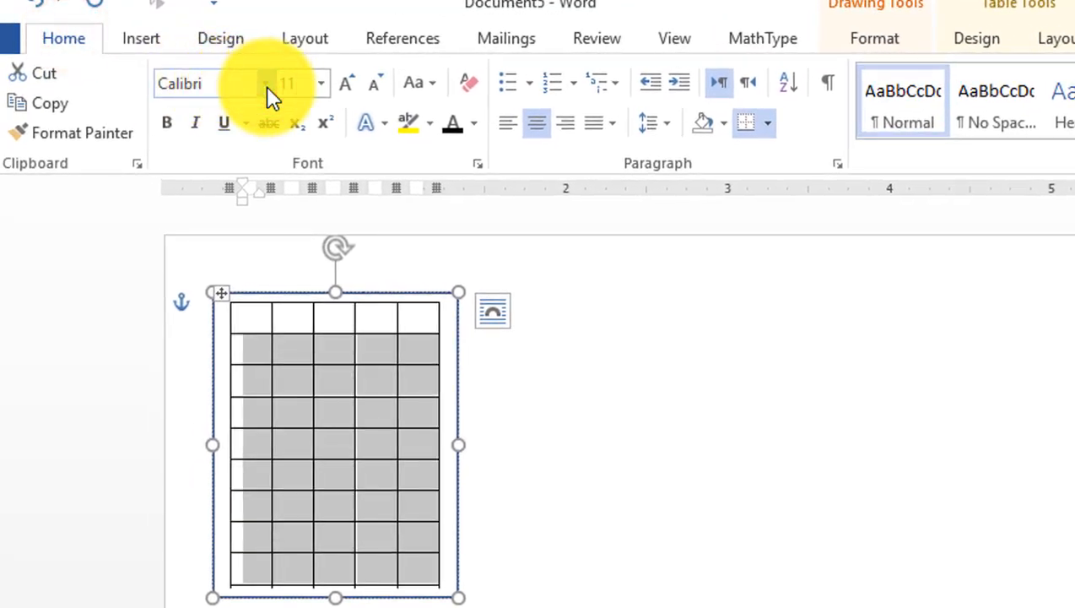
click(265, 83)
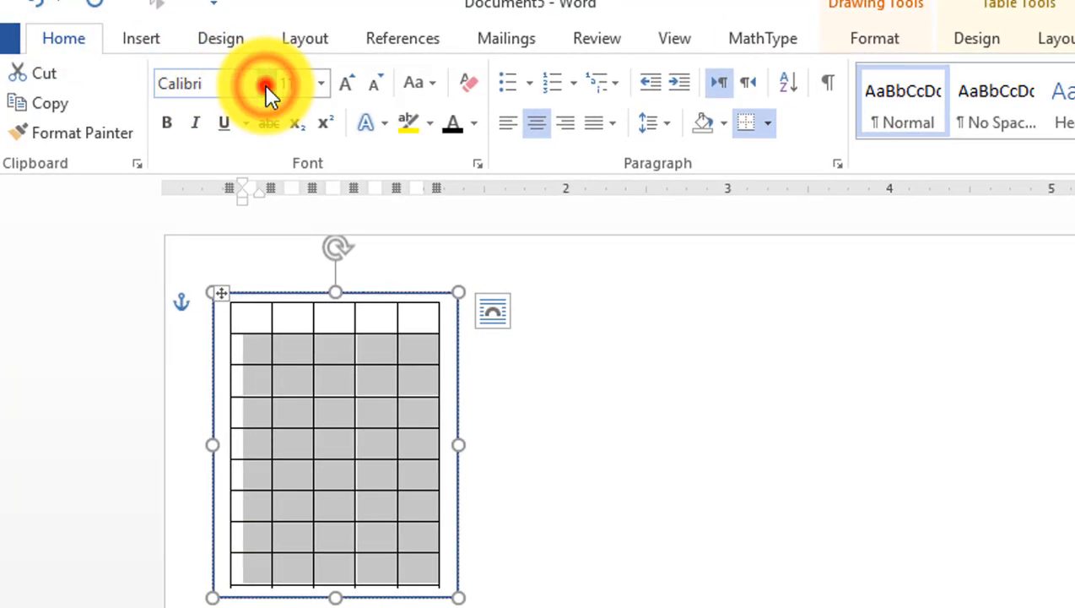
click(237, 300)
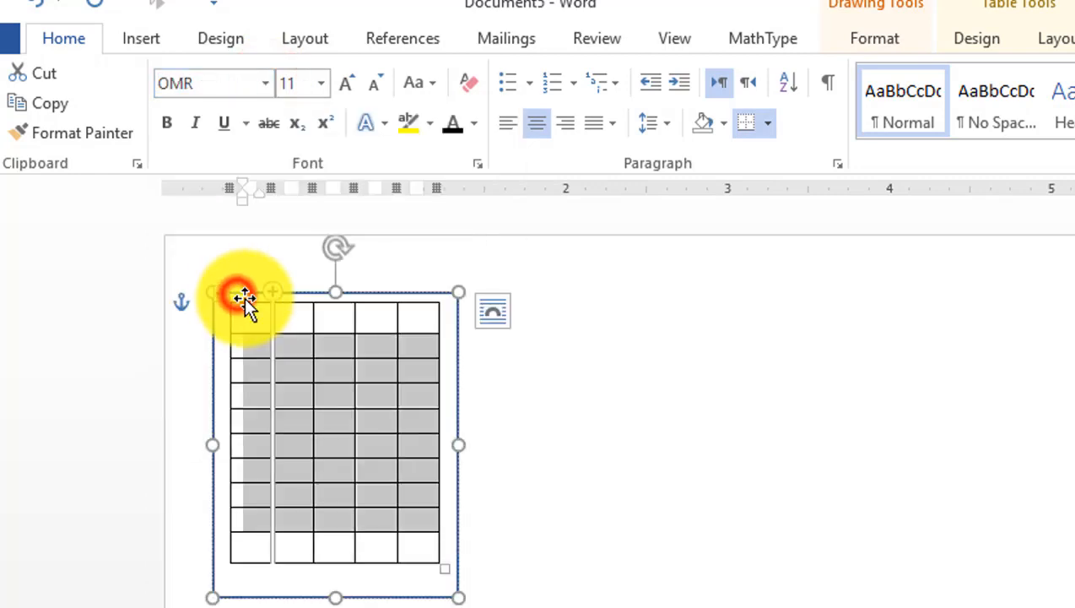
Enter 0 in the first column's second-row cell and apply black font color to it.
click(256, 354)
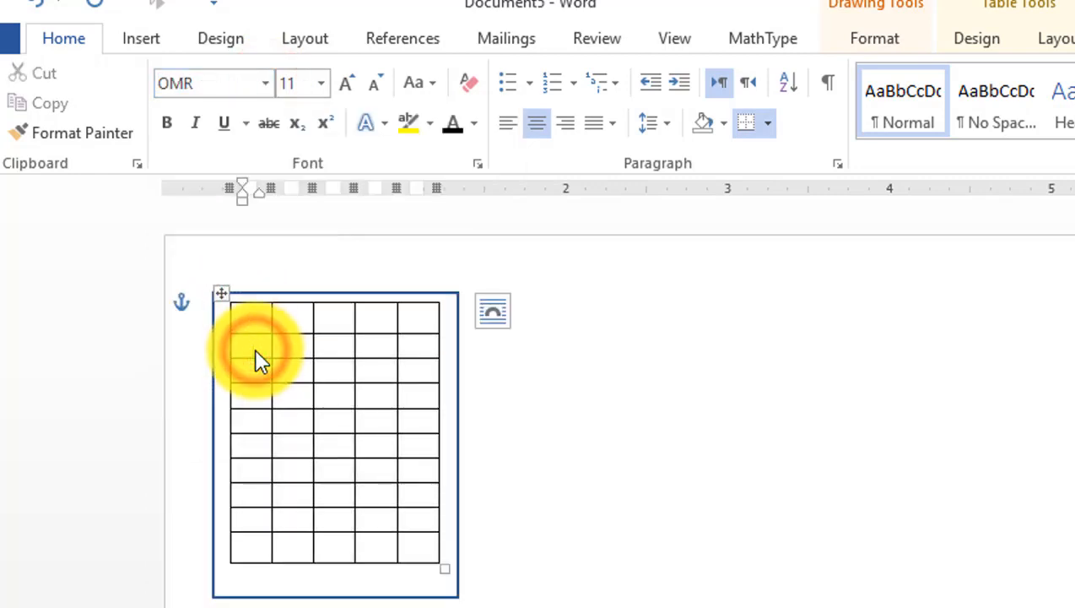
text(1)
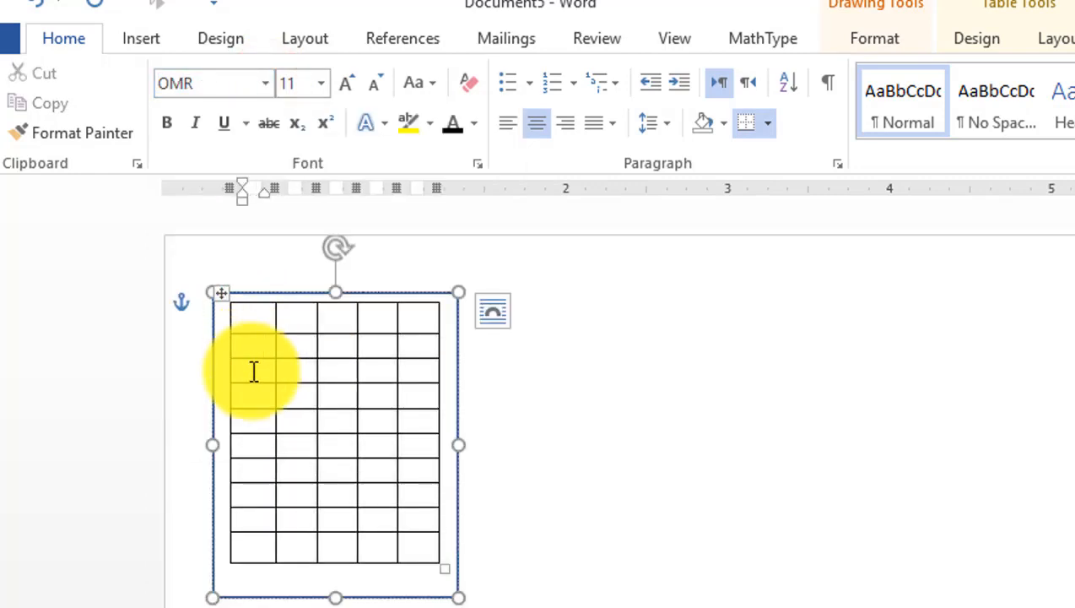
double_click(256, 353)
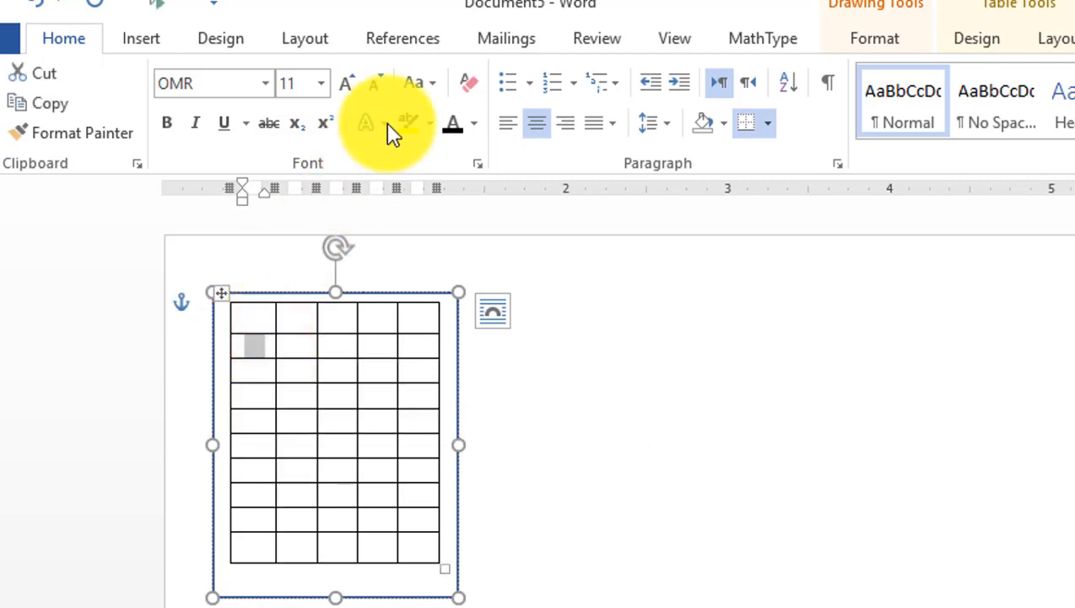
click(453, 124)
Apply black font color to the remaining table cells below the first row.
mouse_move(298, 348)
mouse_down()
mouse_move(379, 432)
mouse_move(410, 547)
mouse_up()
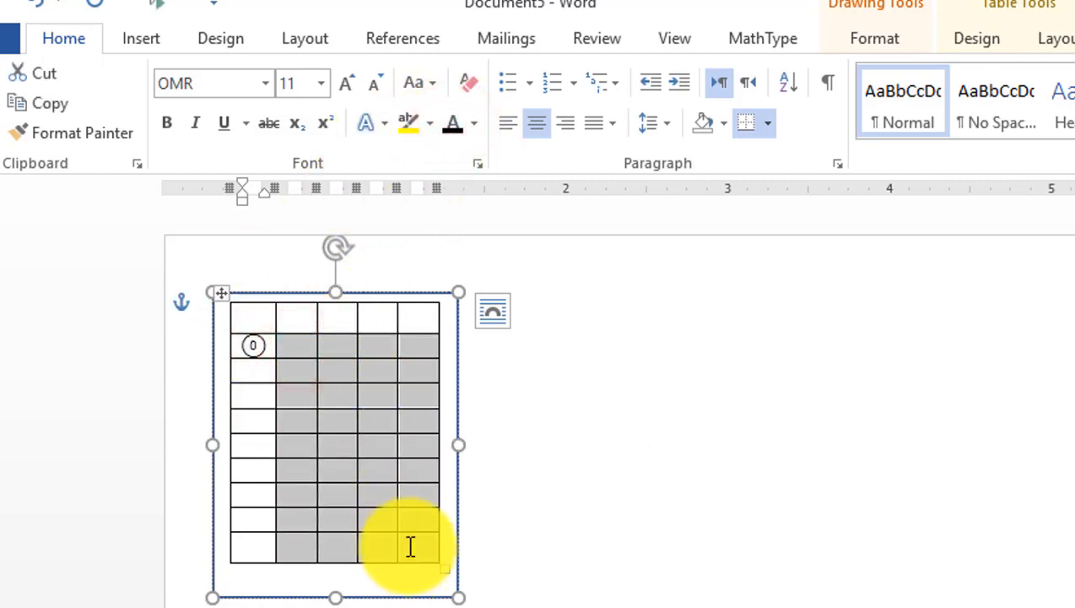
click(453, 124)
drag(247, 372, 250, 549)
click(453, 124)
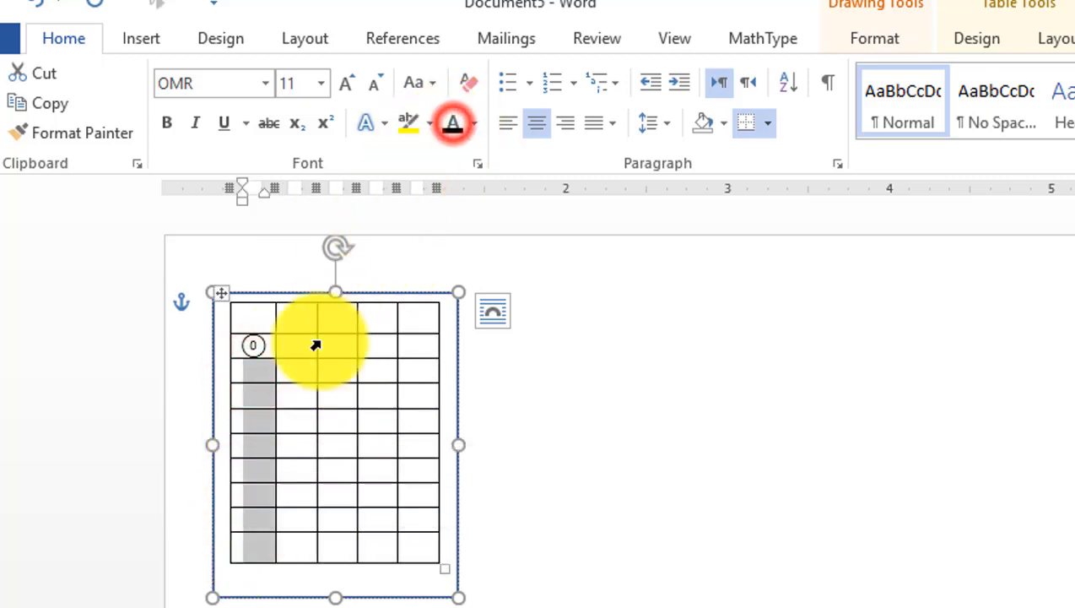
Enter the digits 1 to 9 down the first column below the 0, extending the rectangle downward to fit the last row.
click(264, 369)
text(1)
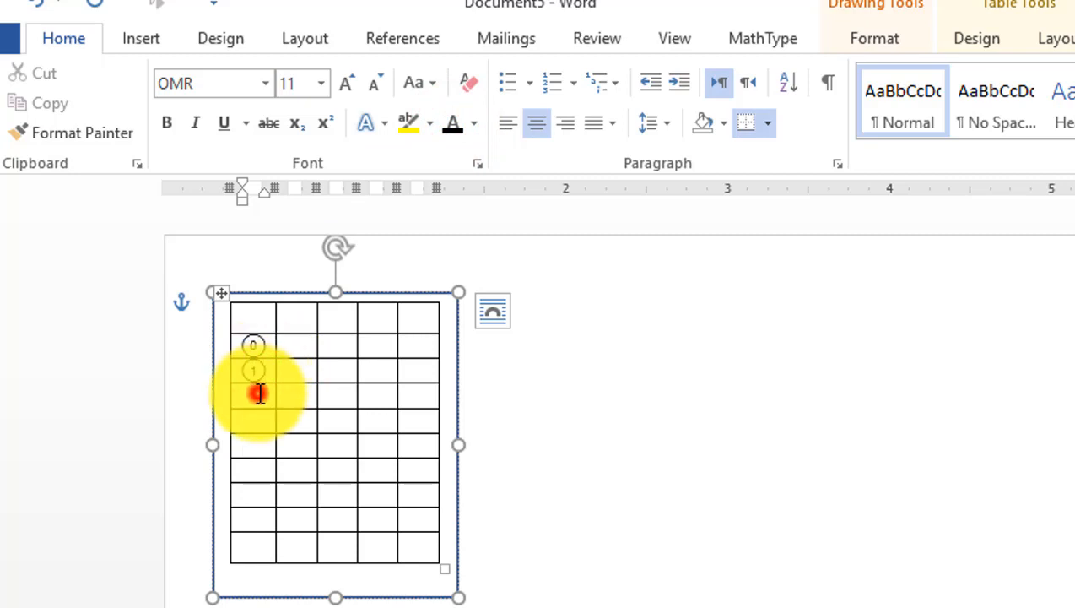
click(259, 393)
text(2)
click(255, 415)
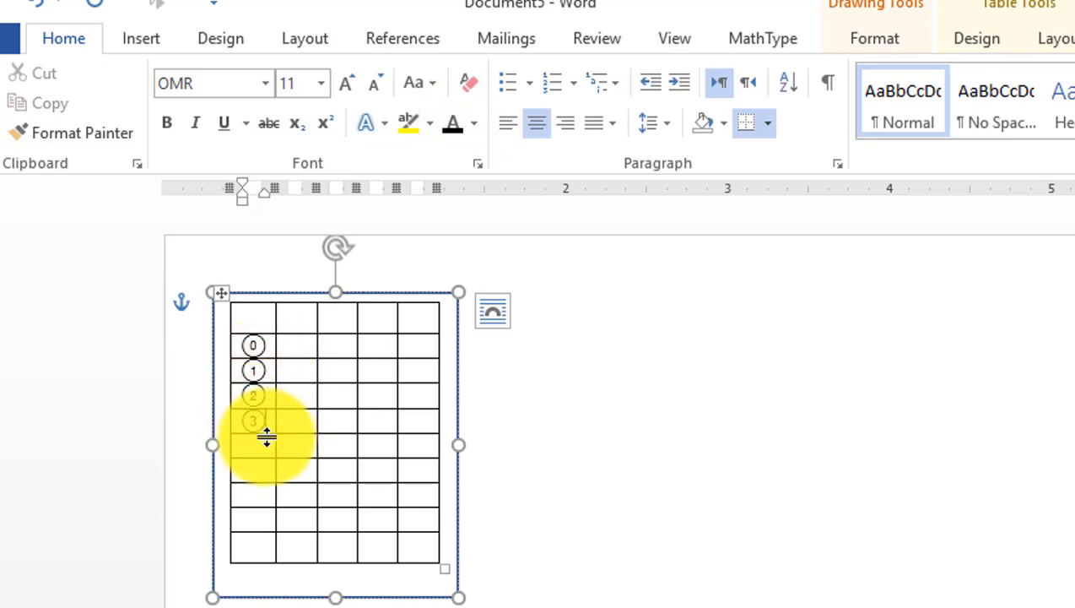
text(4)
click(259, 470)
text(5)
click(267, 491)
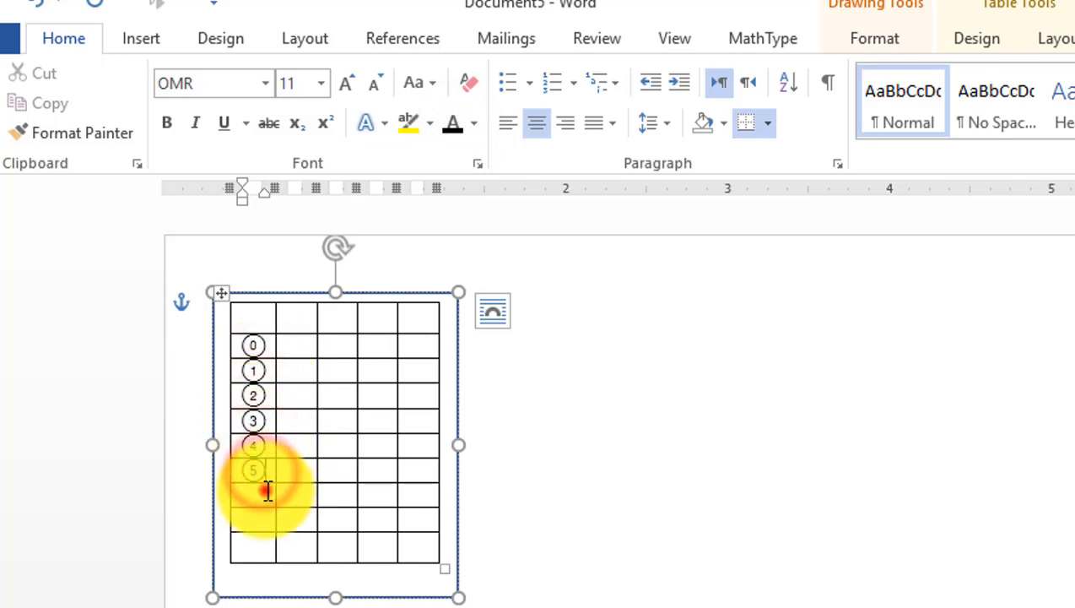
text(7)
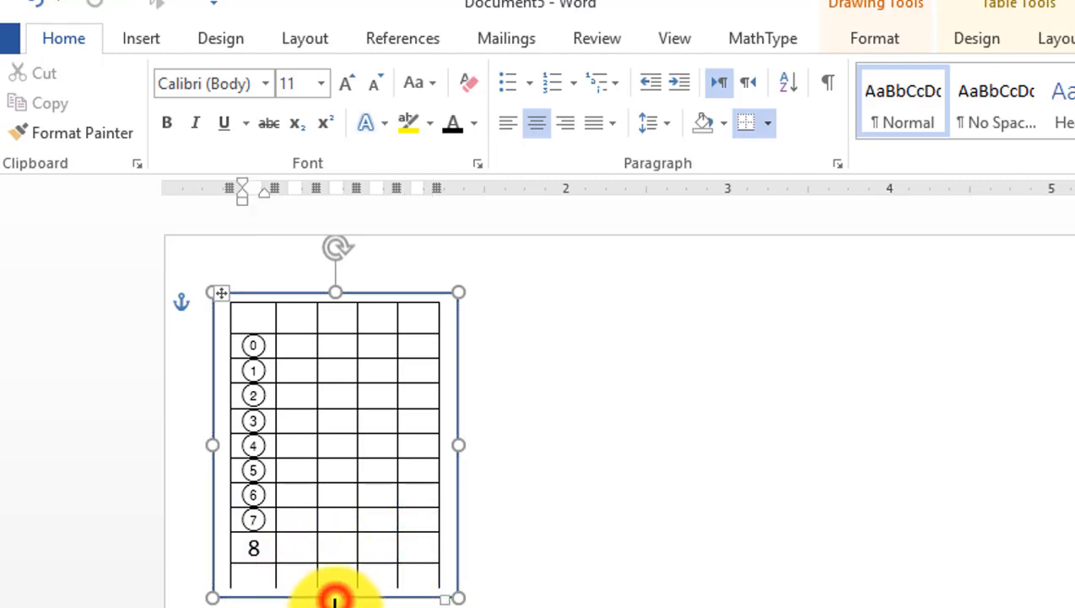
drag(335, 601, 335, 607)
click(263, 580)
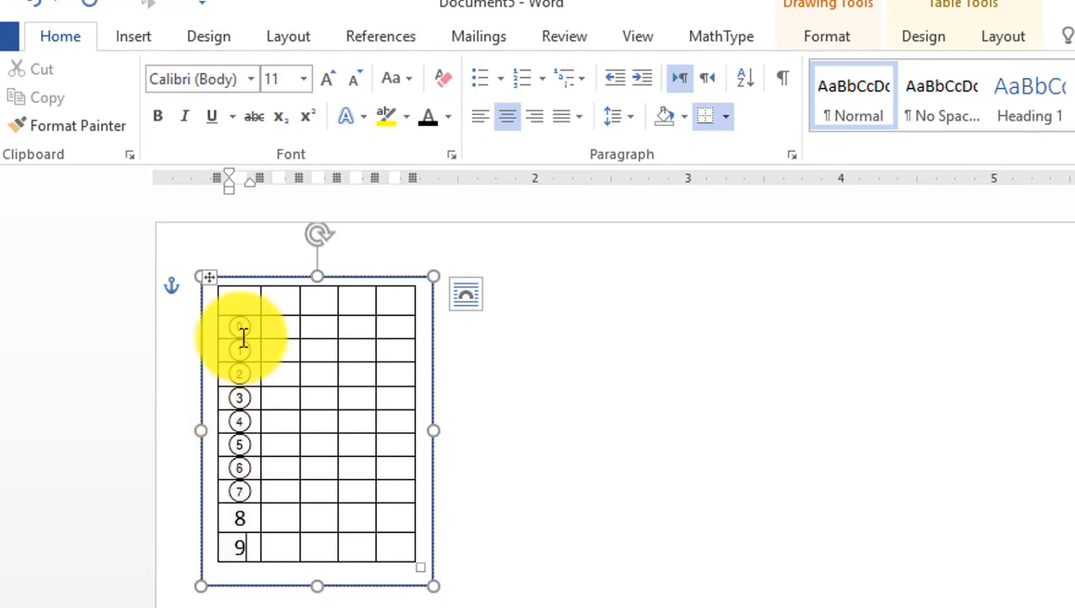
Copy the digits 0 to 9 from the first column into the four empty columns below the first row.
drag(233, 330, 268, 496)
drag(244, 536, 246, 537)
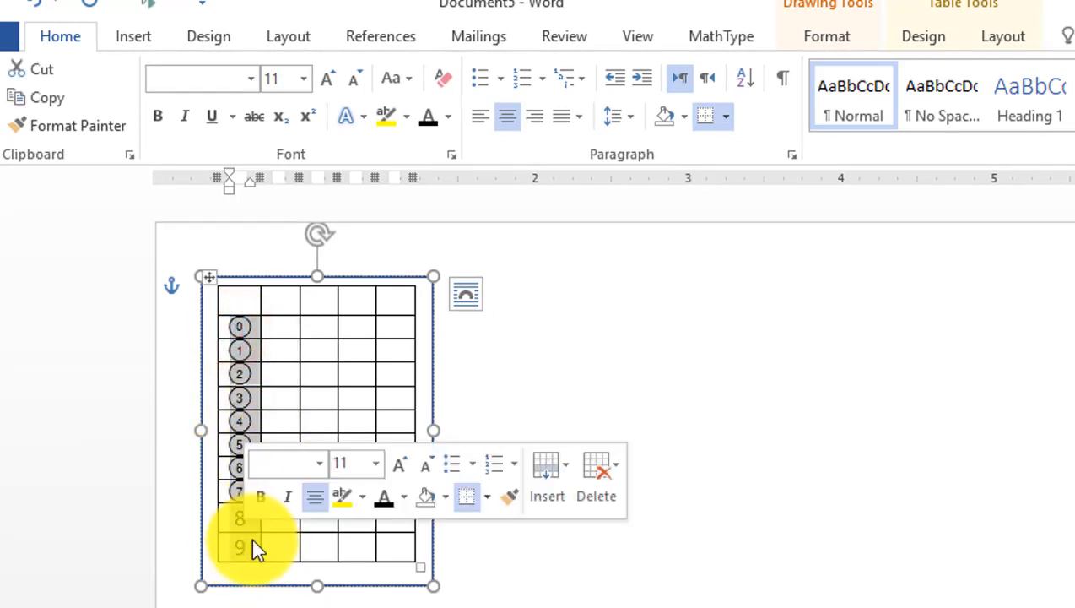
right_click(244, 353)
click(276, 404)
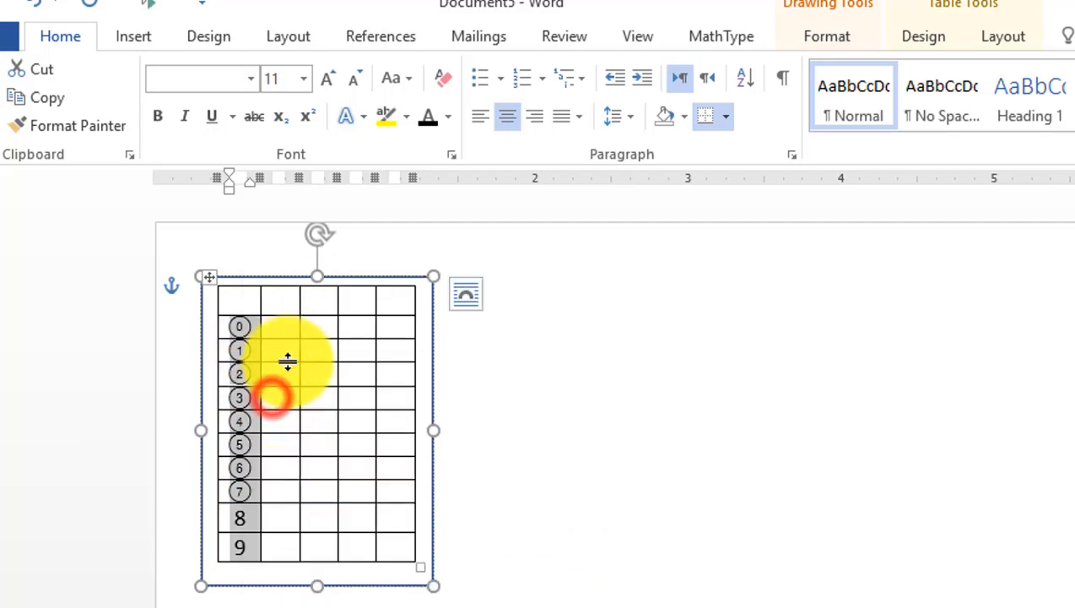
drag(285, 324, 387, 553)
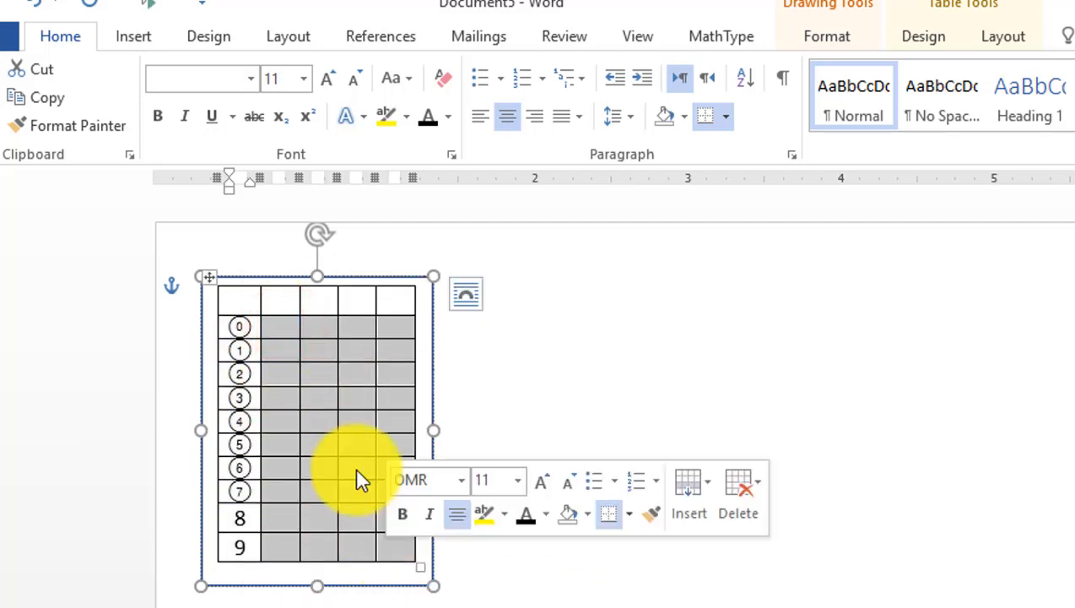
right_click(297, 338)
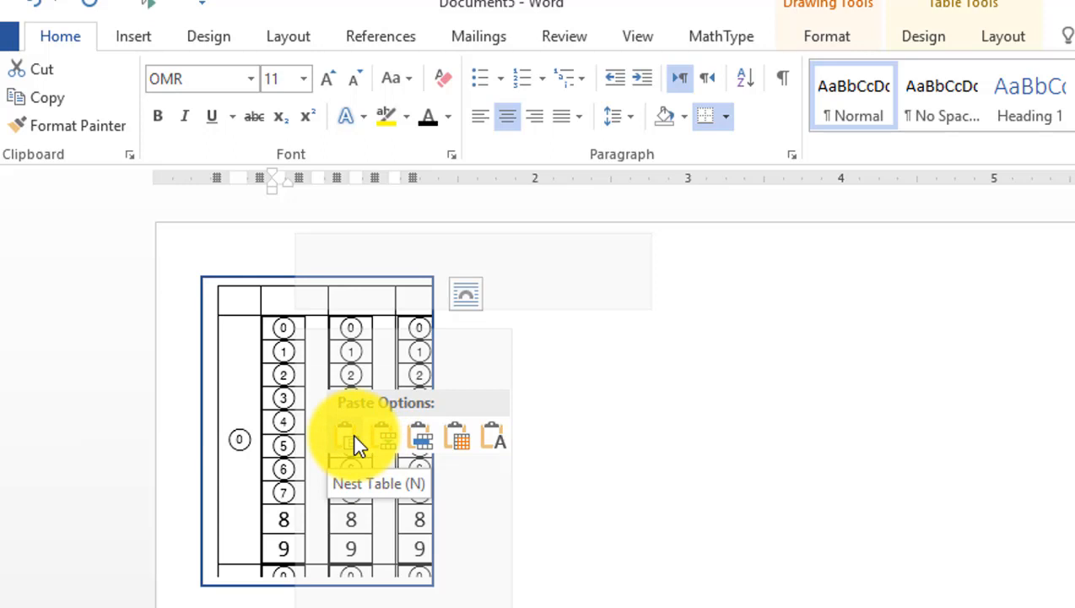
click(629, 426)
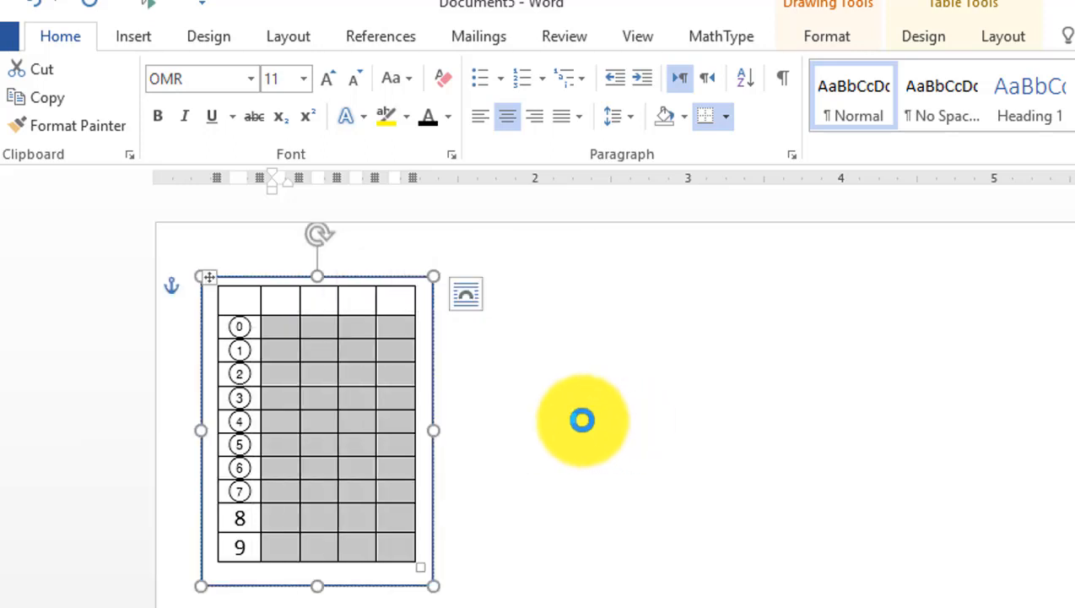
key(ctrl+v)
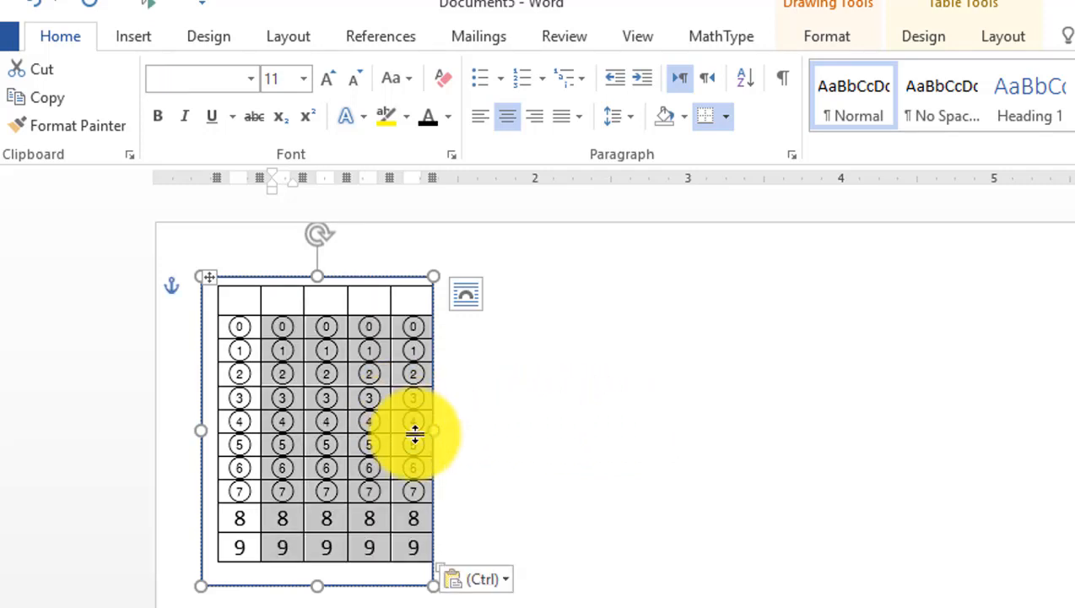
Center the whole table horizontally inside the rectangle and extend the rectangle slightly downward.
click(211, 281)
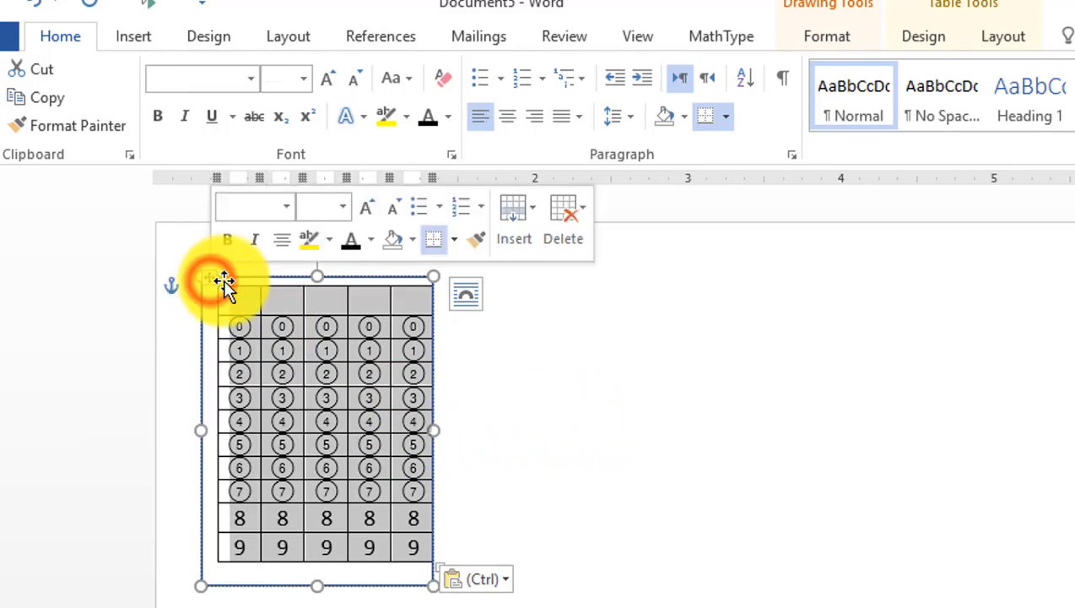
click(507, 116)
click(434, 585)
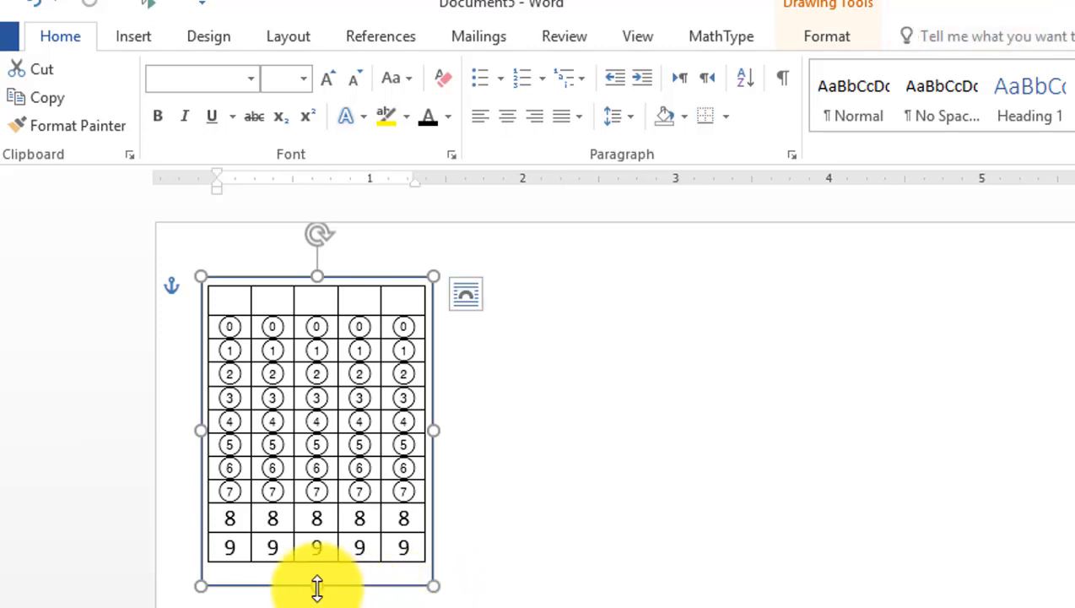
drag(318, 584, 316, 602)
Try to stretch the table down to fill the rectangle, and undo the resize.
click(406, 547)
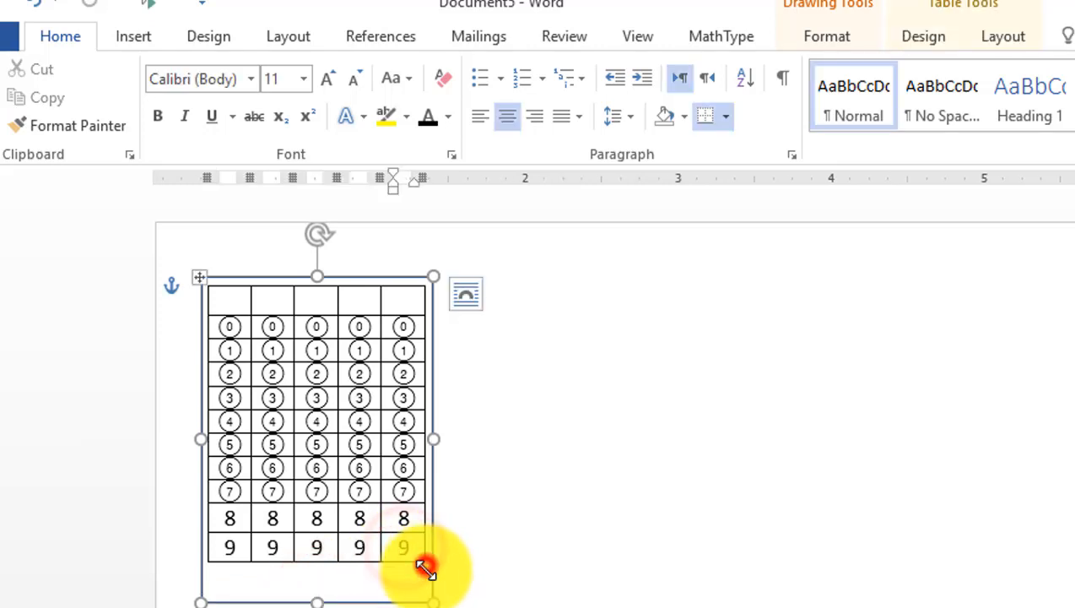
drag(427, 565, 421, 588)
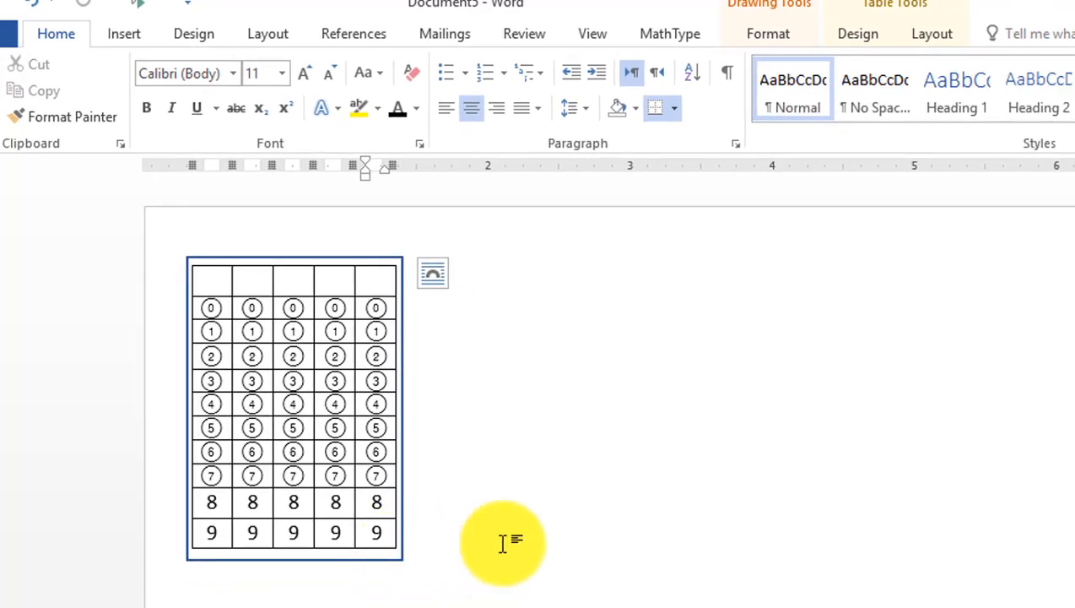
click(404, 374)
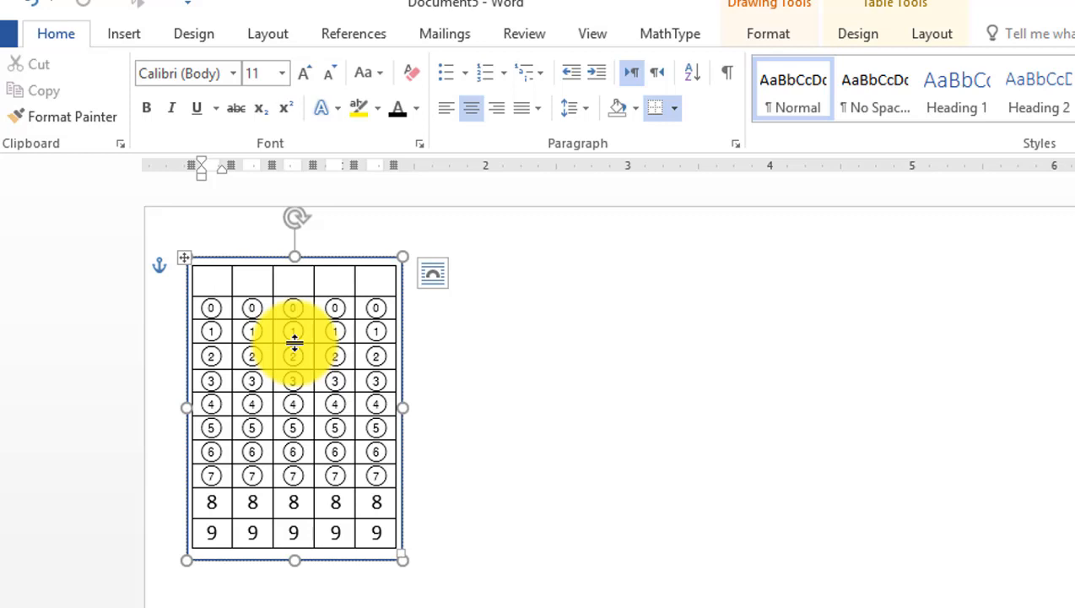
key(ctrl+z)
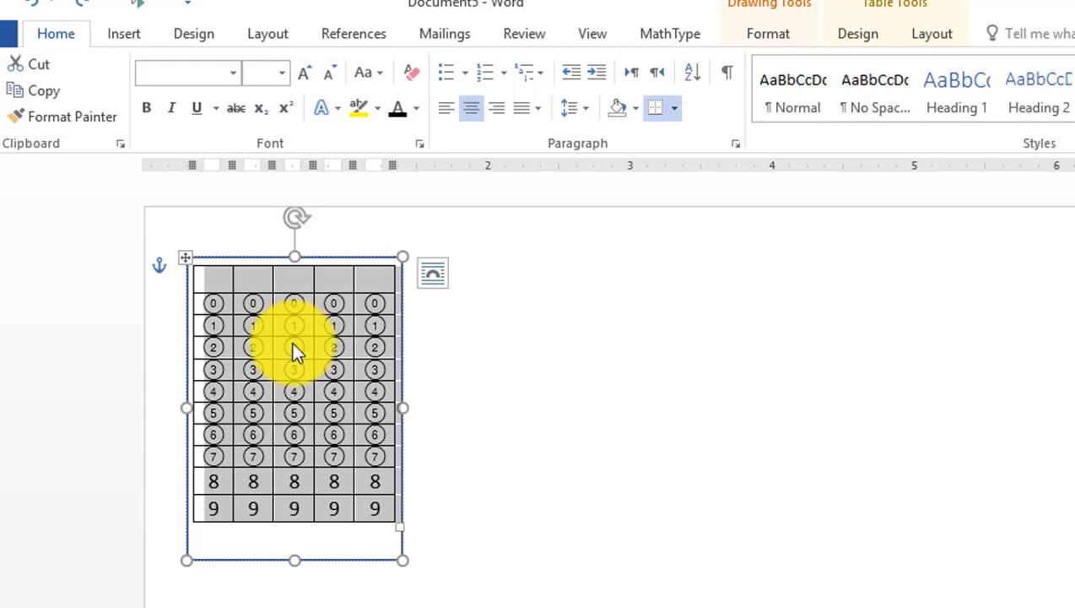
Set the font of the 8 and 9 rows to OMR and stretch the table down to the rectangle's lower edge.
click(291, 342)
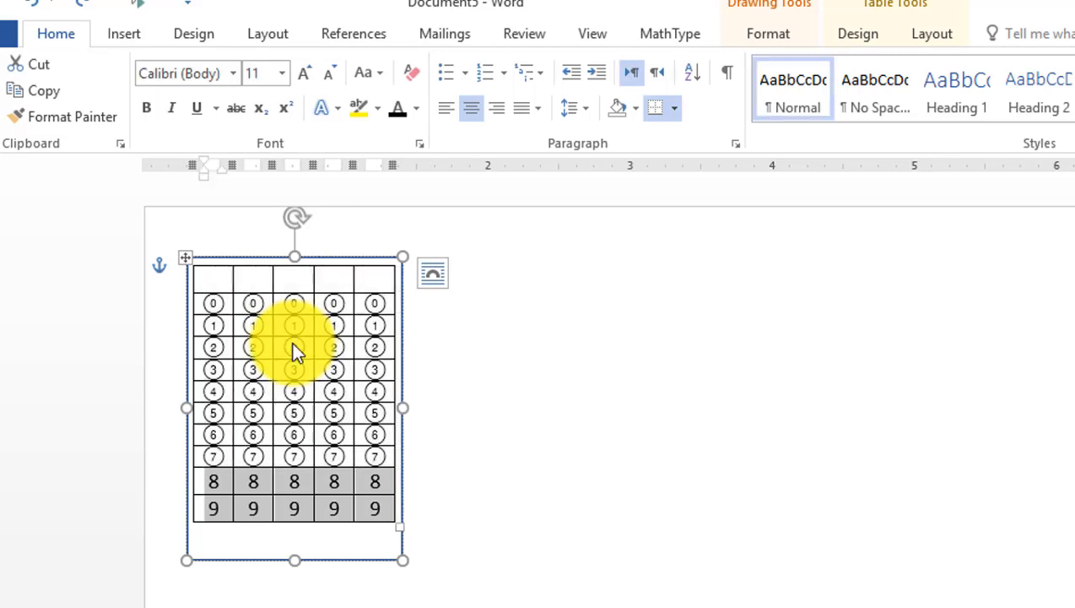
click(239, 75)
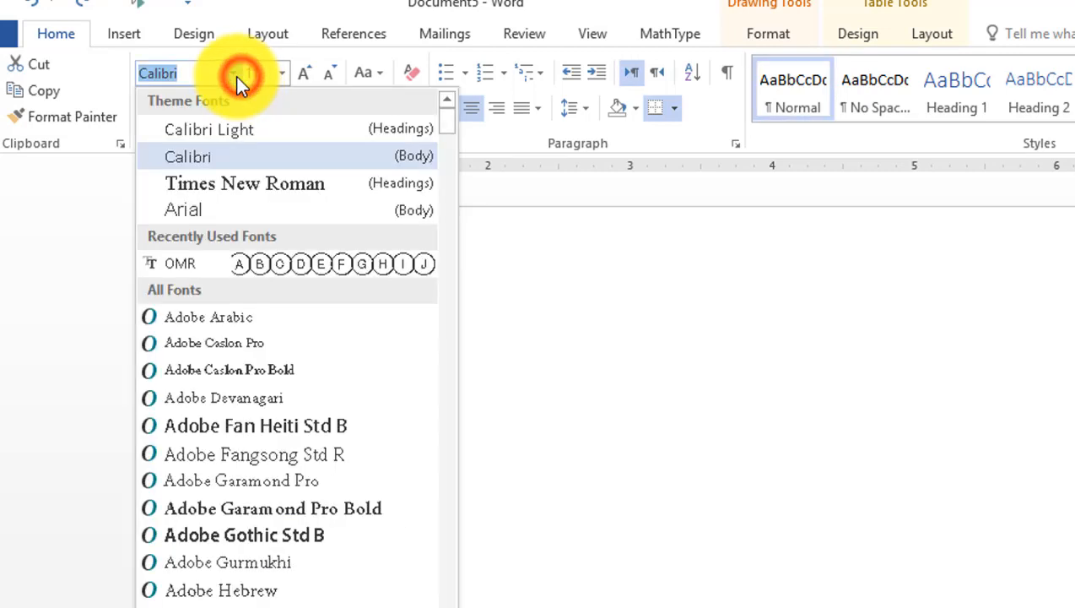
click(223, 262)
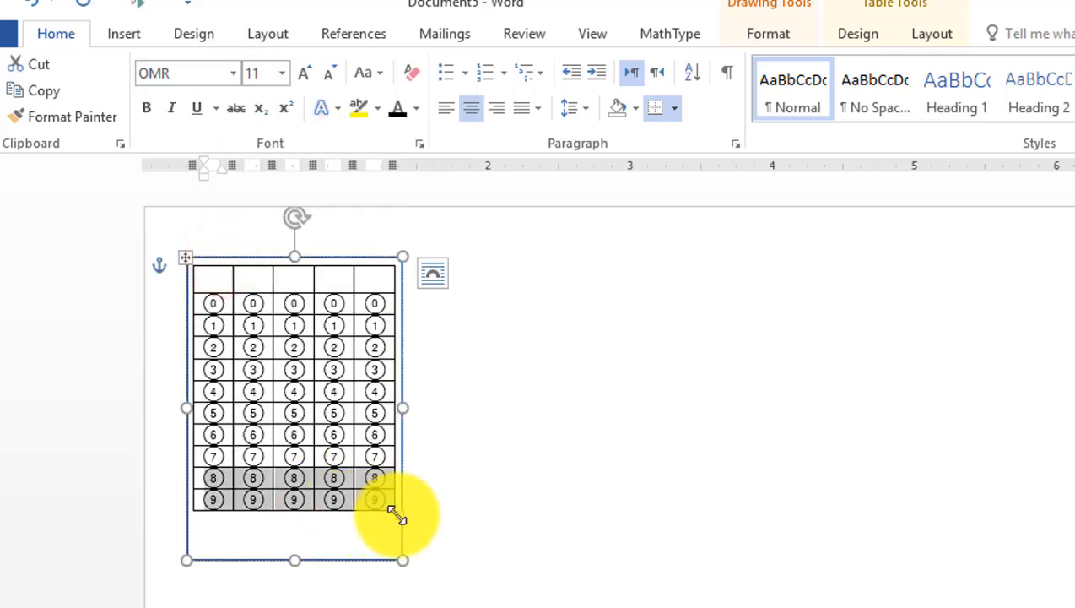
drag(397, 514, 394, 553)
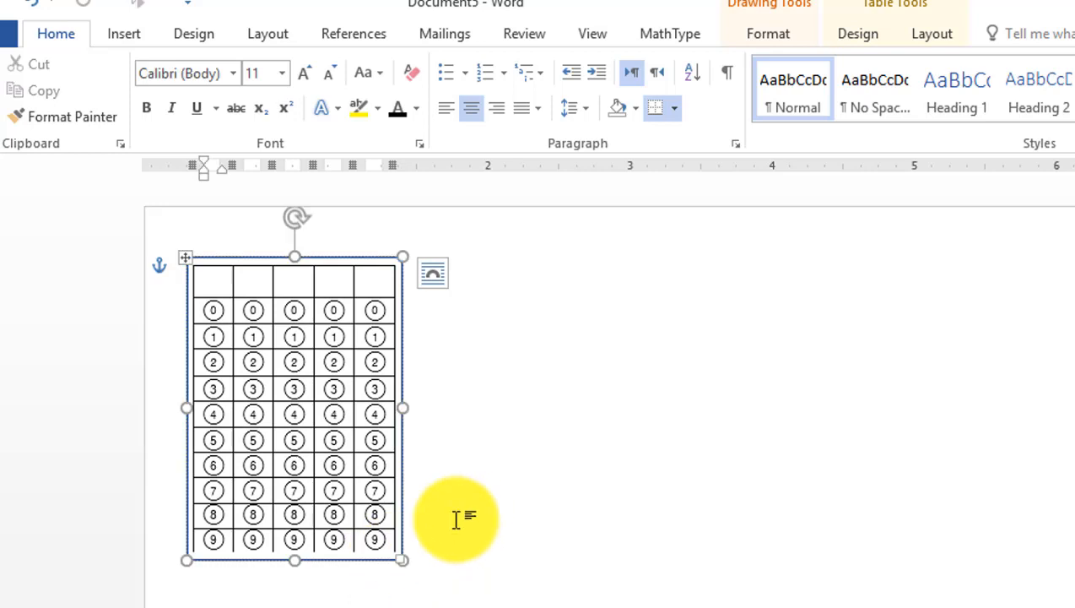
Remove all borders from the digit rows 0 to 9 of the table.
click(262, 314)
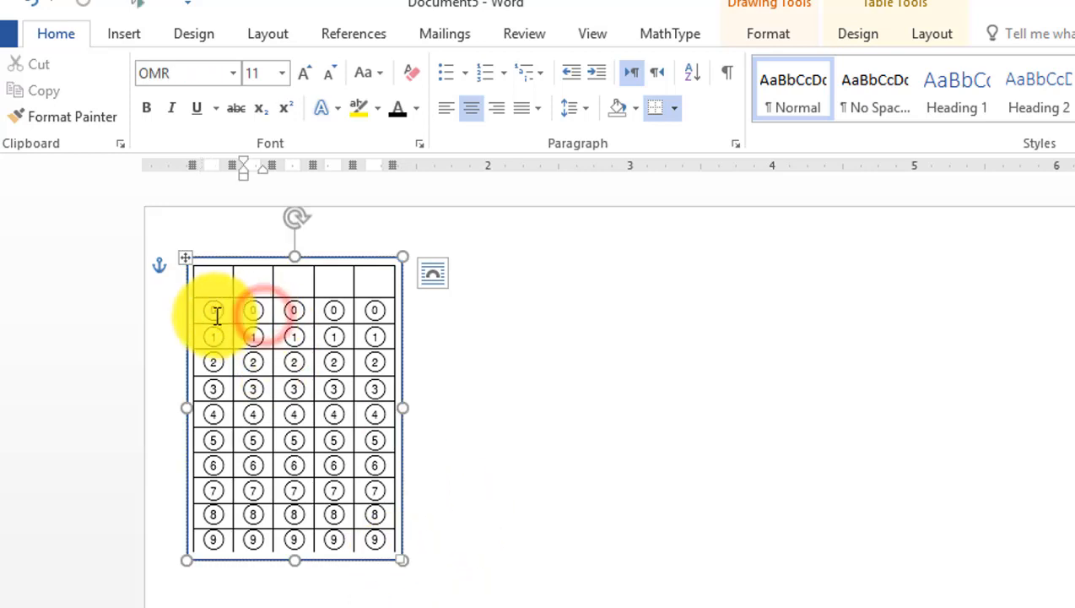
mouse_move(210, 312)
mouse_down()
mouse_move(367, 413)
mouse_move(355, 547)
mouse_up()
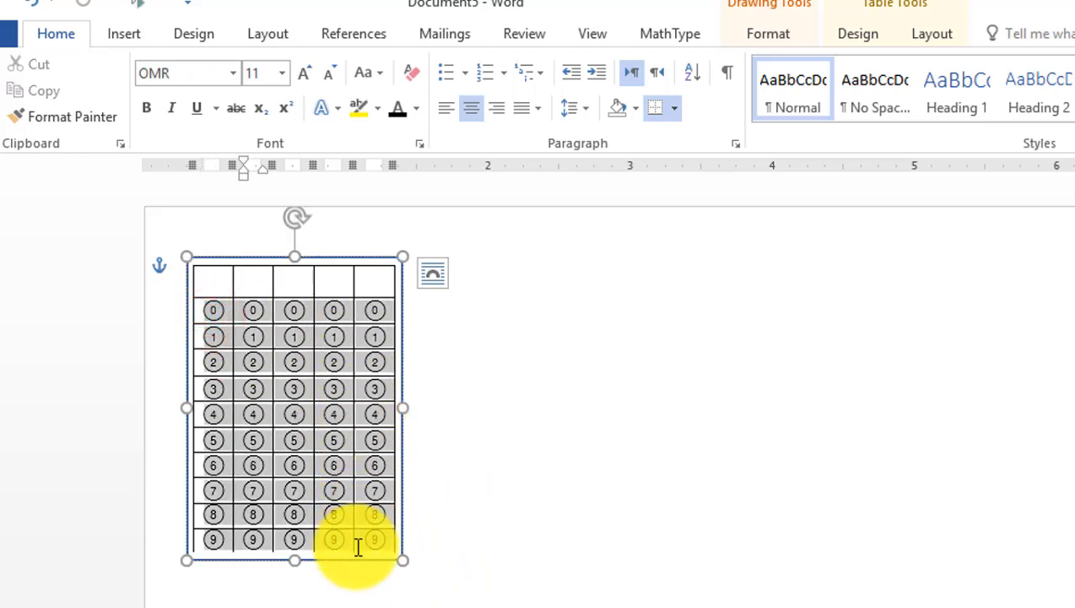
click(928, 38)
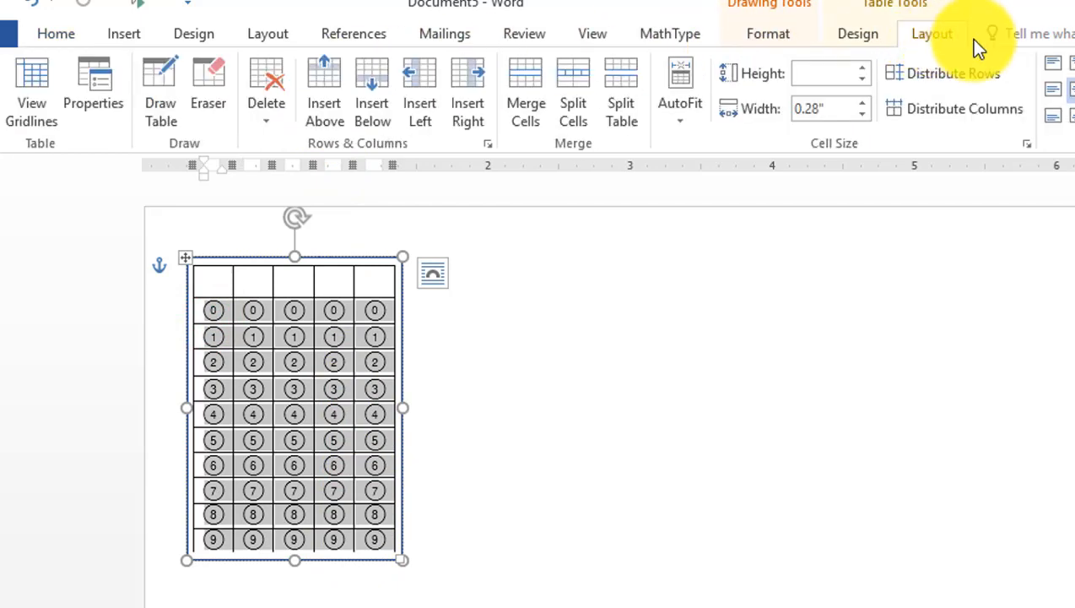
click(866, 37)
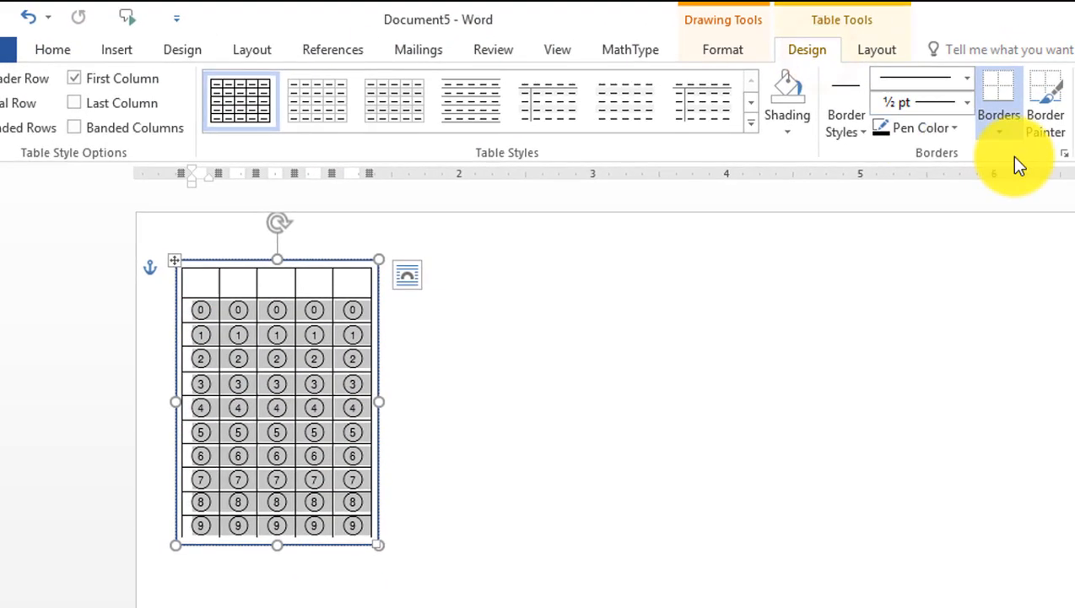
click(999, 133)
click(1020, 263)
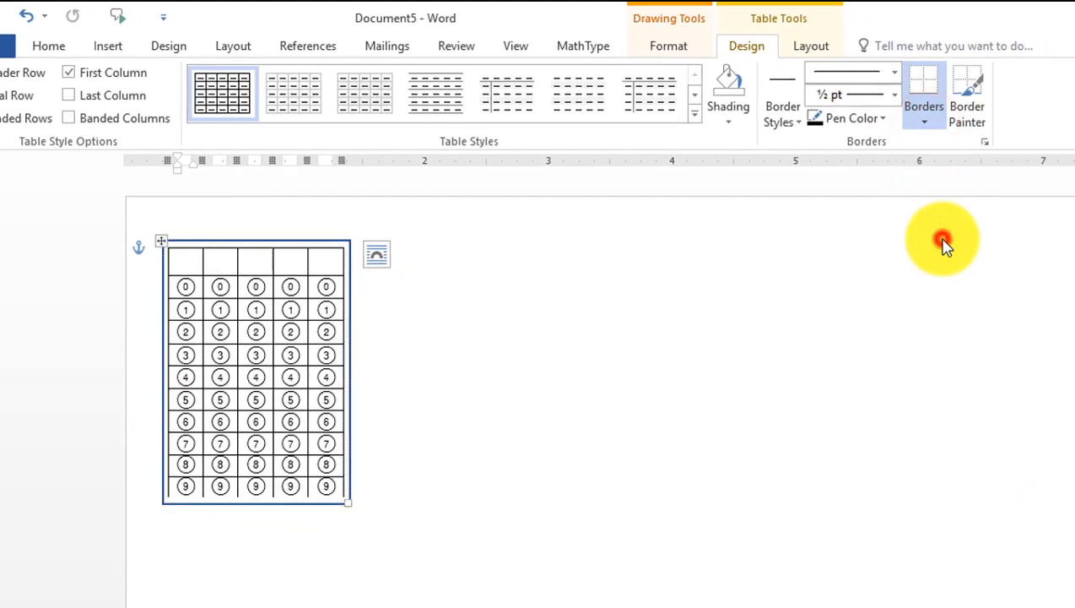
Add a bottom border to the five empty cells of the table's first row.
click(190, 261)
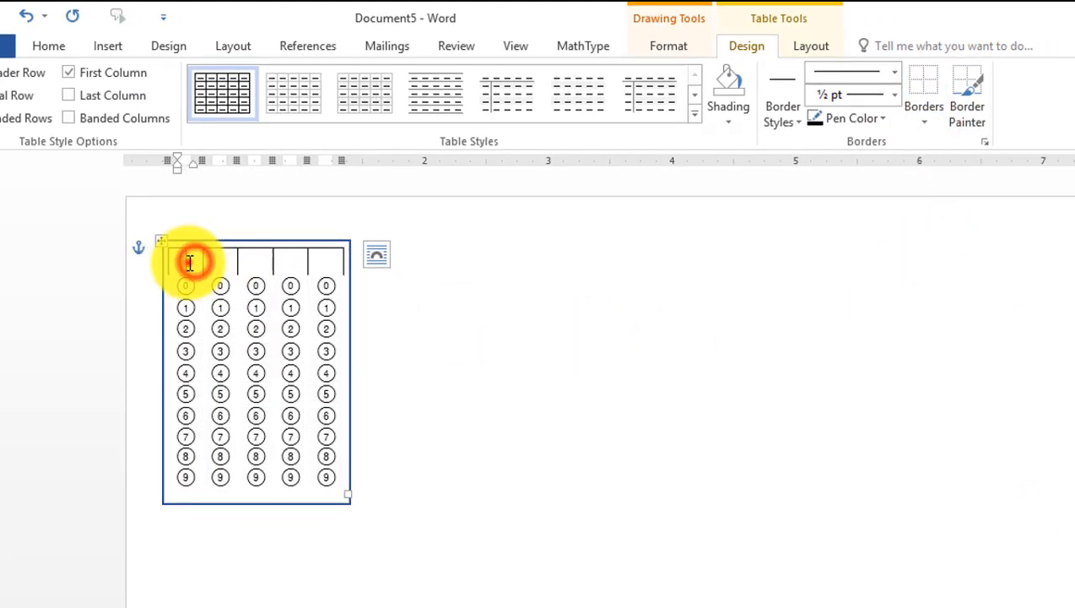
drag(191, 260, 309, 260)
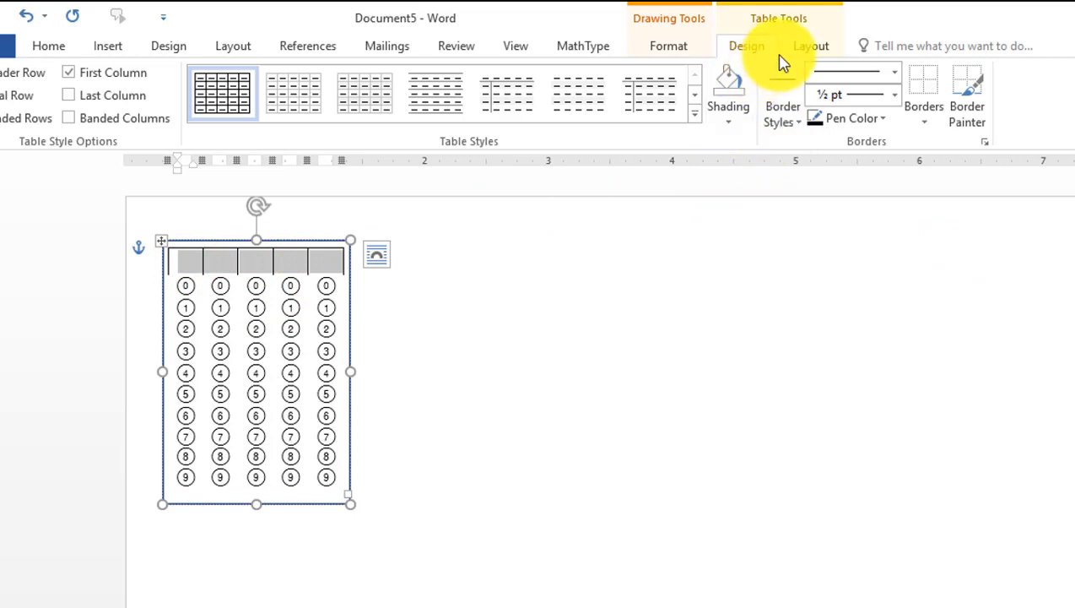
click(924, 120)
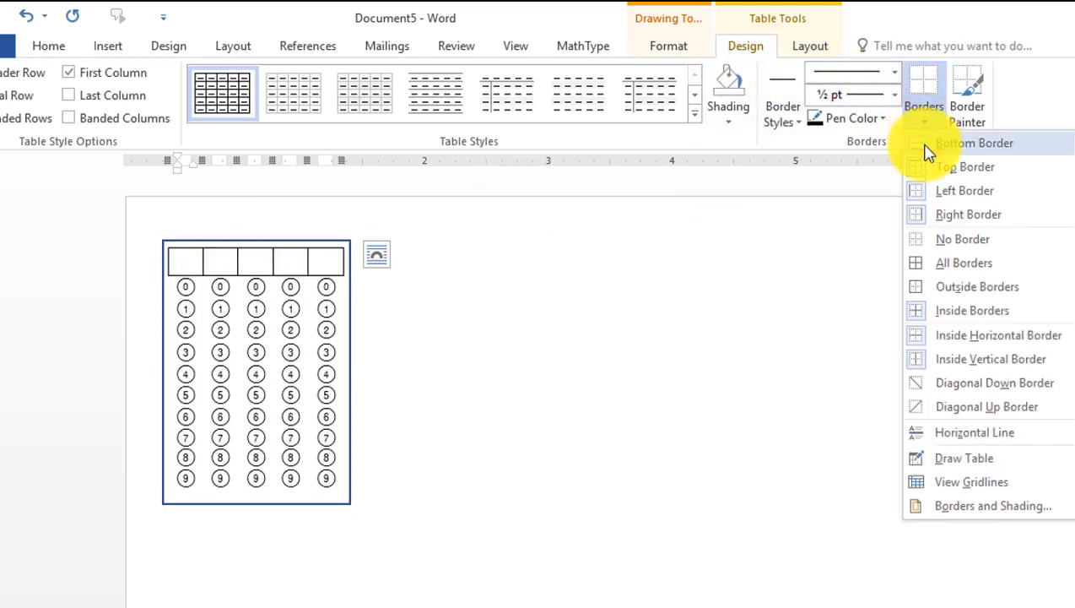
click(928, 150)
click(472, 352)
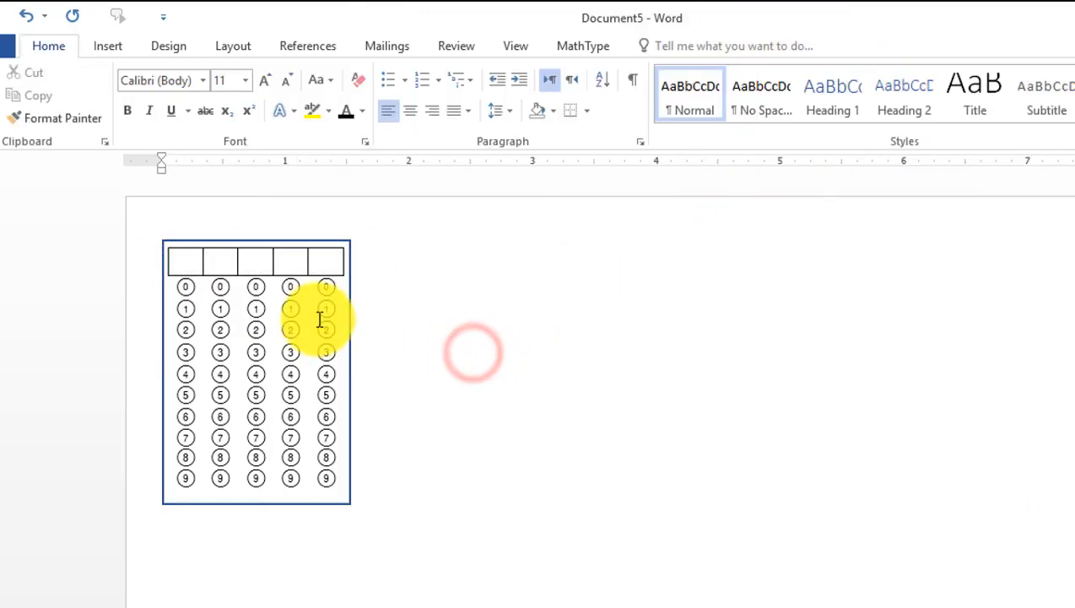
Enlarge the borderless bubble table slightly so that it fills the rectangle.
click(302, 454)
drag(348, 496, 348, 503)
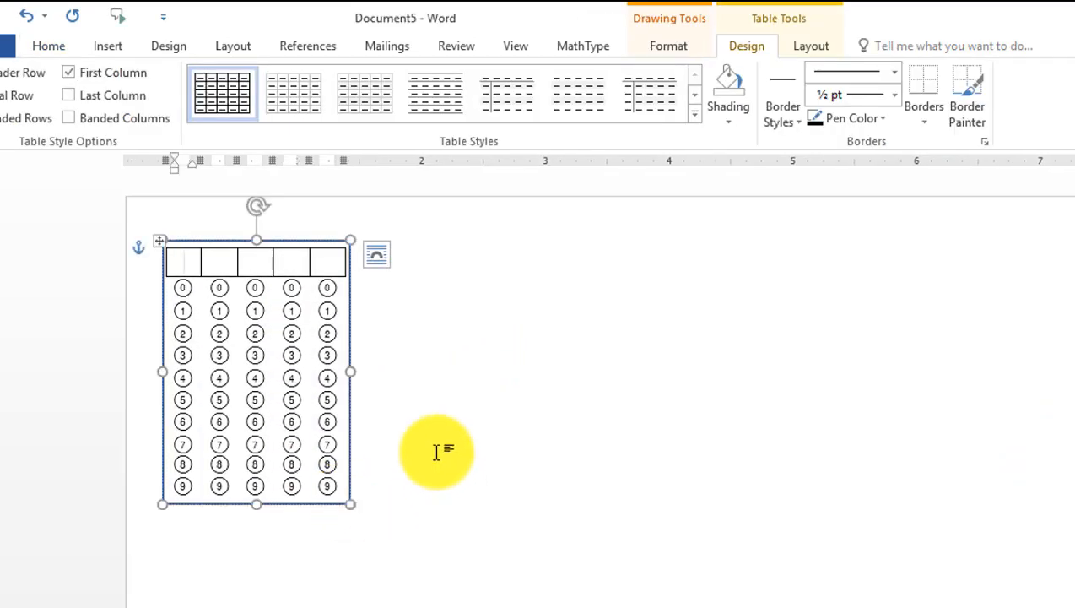
click(434, 449)
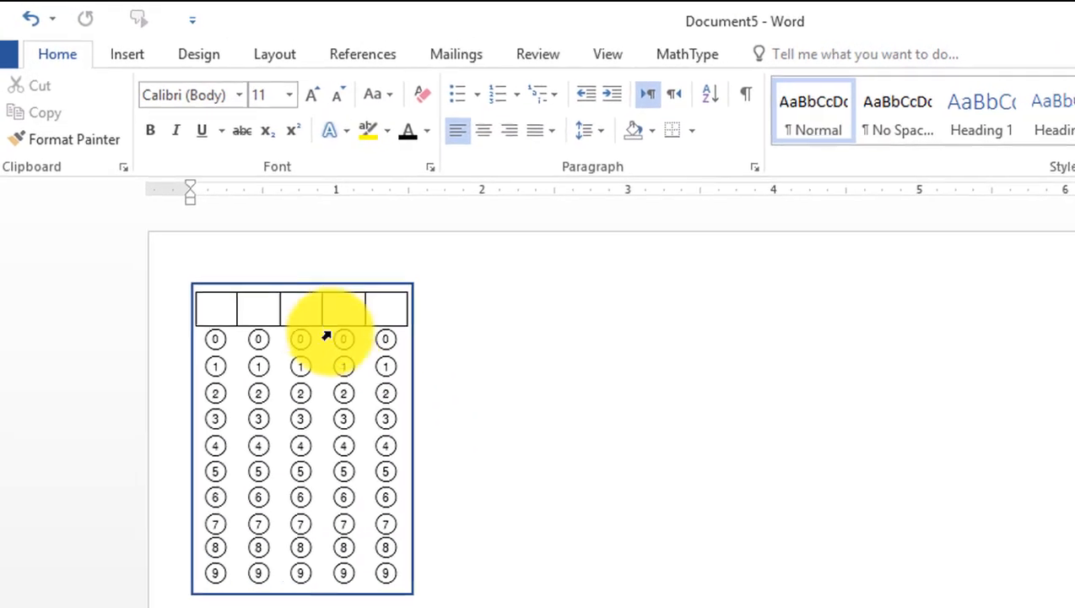
Draw a heading rectangle directly above the bubble grid, matching the grid rectangle's width, and remove its fill.
click(281, 289)
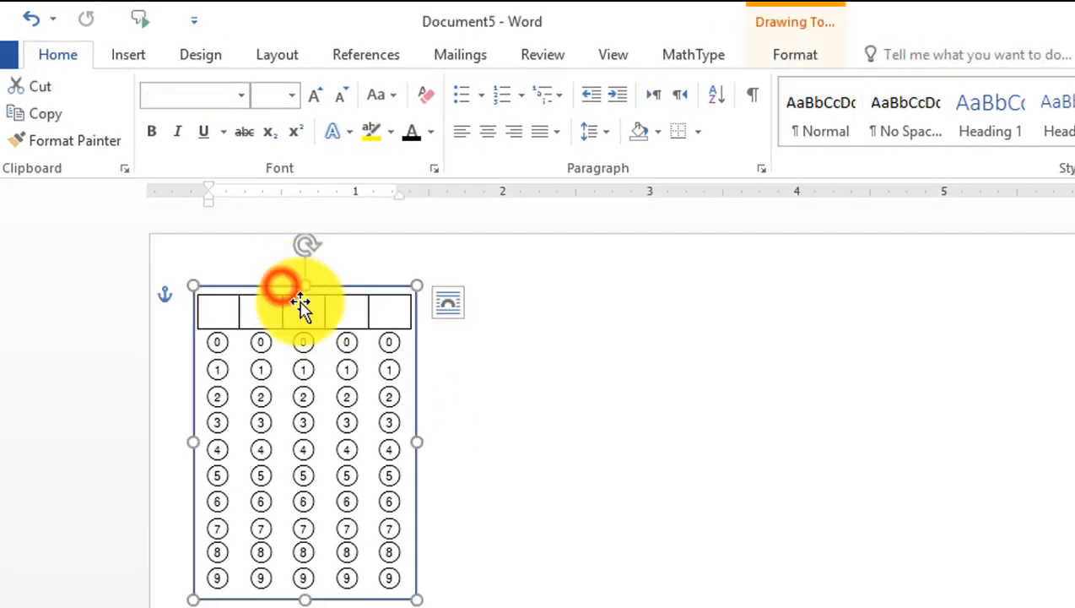
click(480, 355)
click(140, 54)
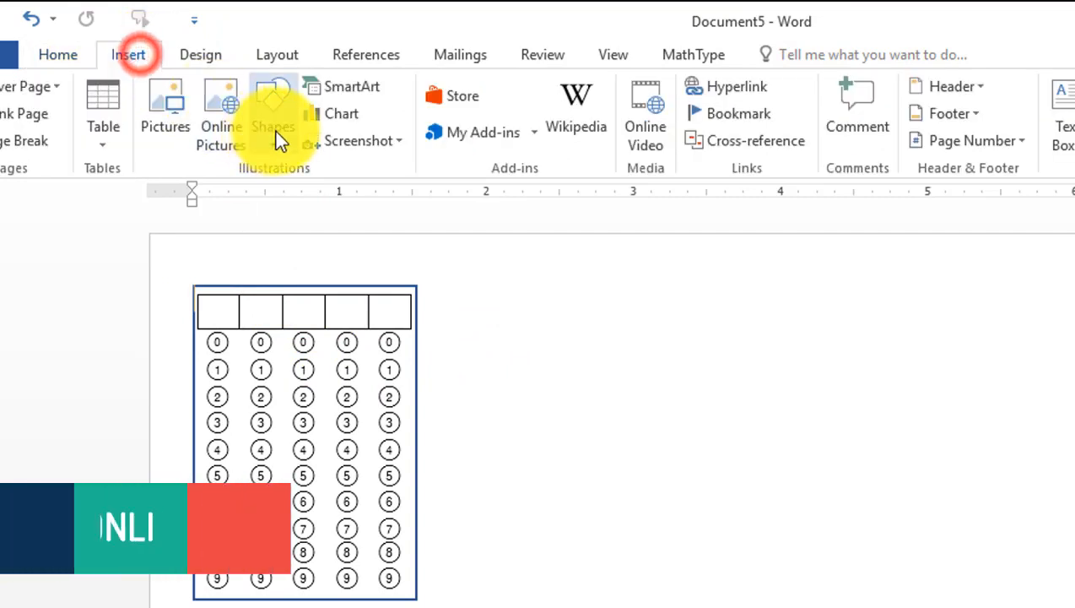
click(274, 128)
click(329, 193)
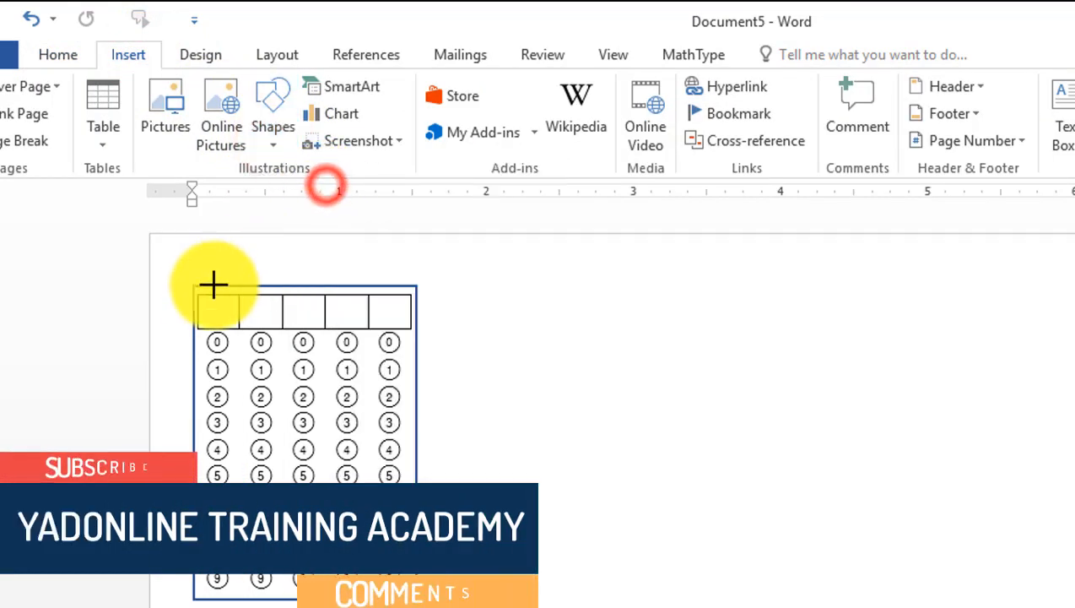
mouse_move(194, 245)
mouse_down()
mouse_move(284, 284)
mouse_move(417, 285)
mouse_up()
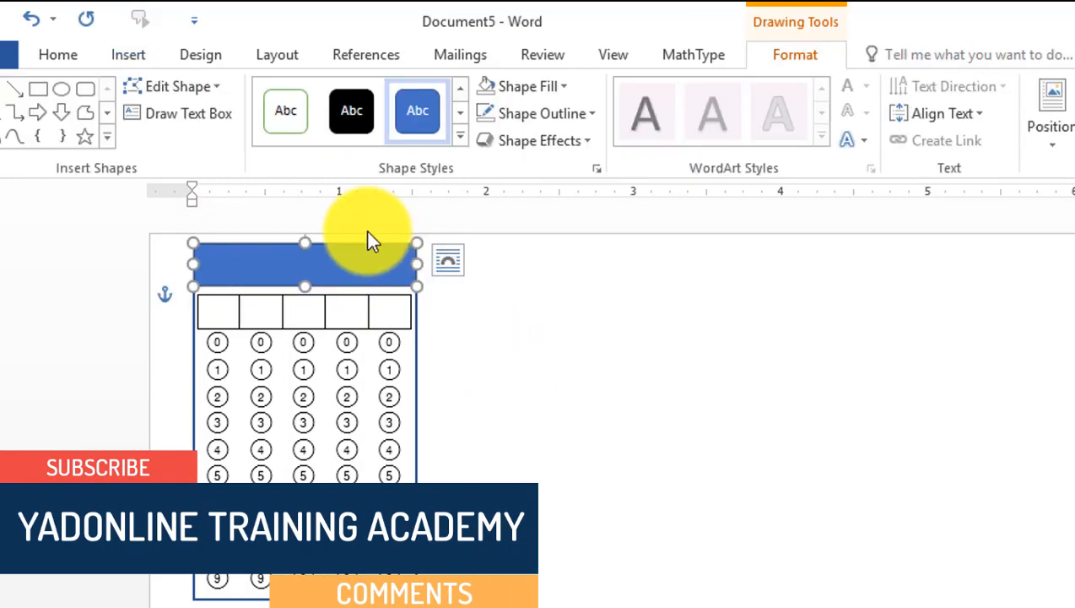
click(533, 88)
click(537, 287)
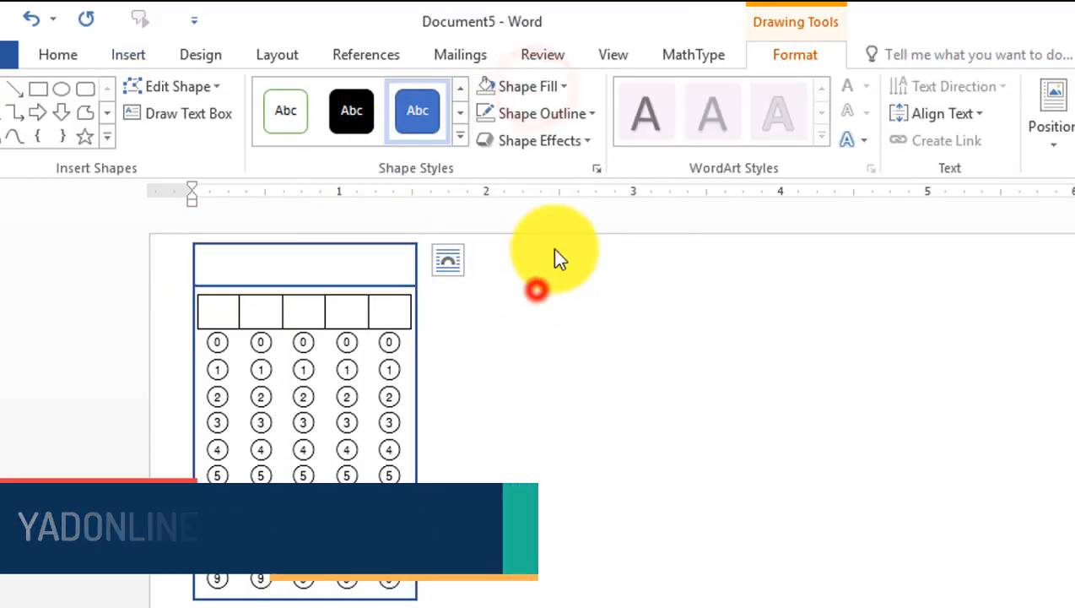
Add the text "Roll No" inside the heading rectangle above the bubble grid.
right_click(328, 248)
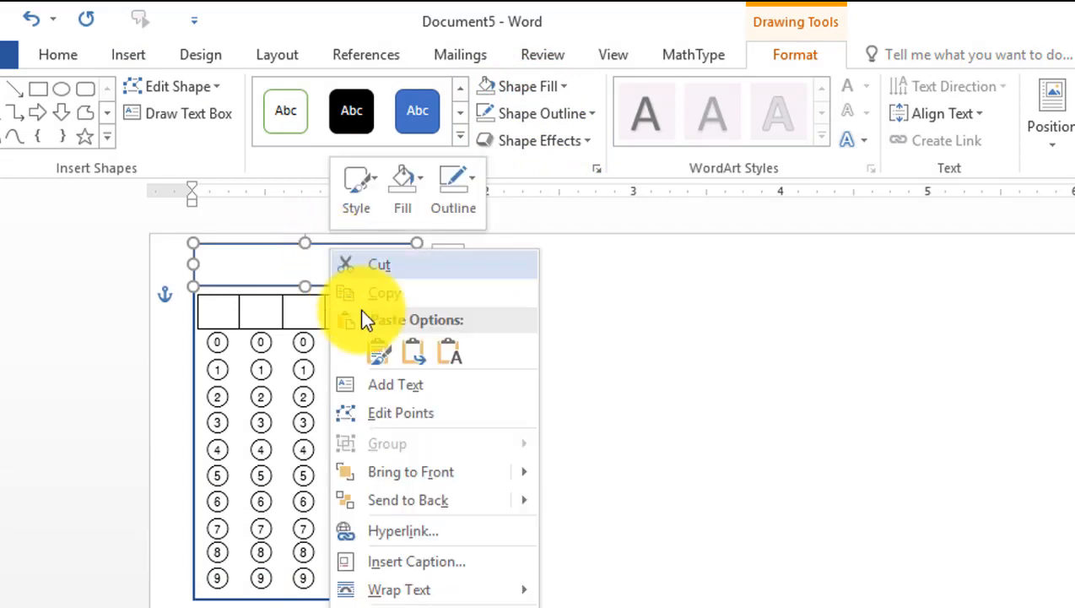
click(373, 391)
key(ctrl+z)
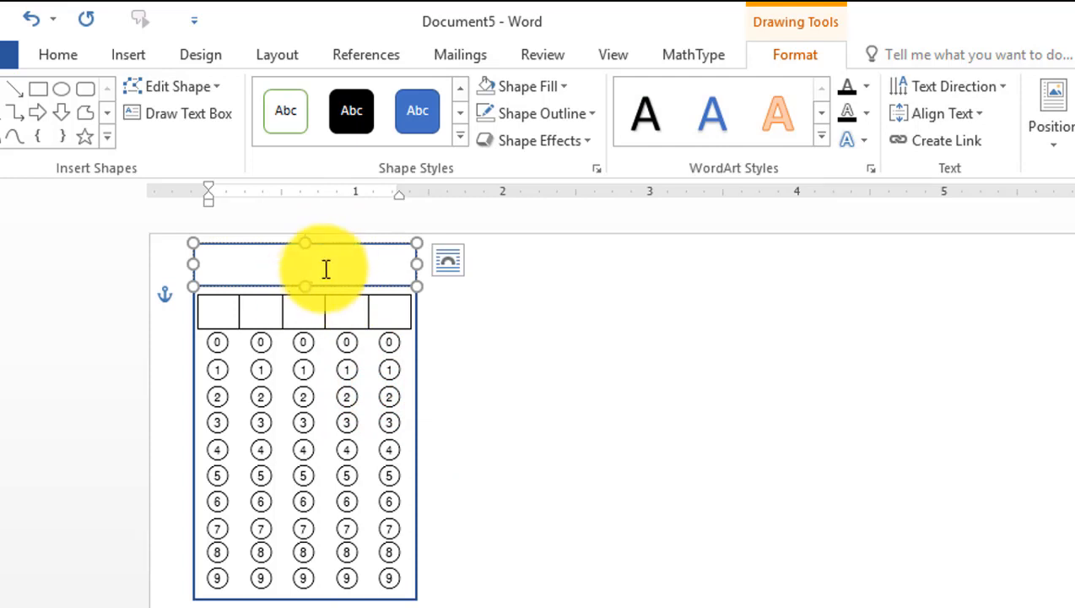
click(332, 263)
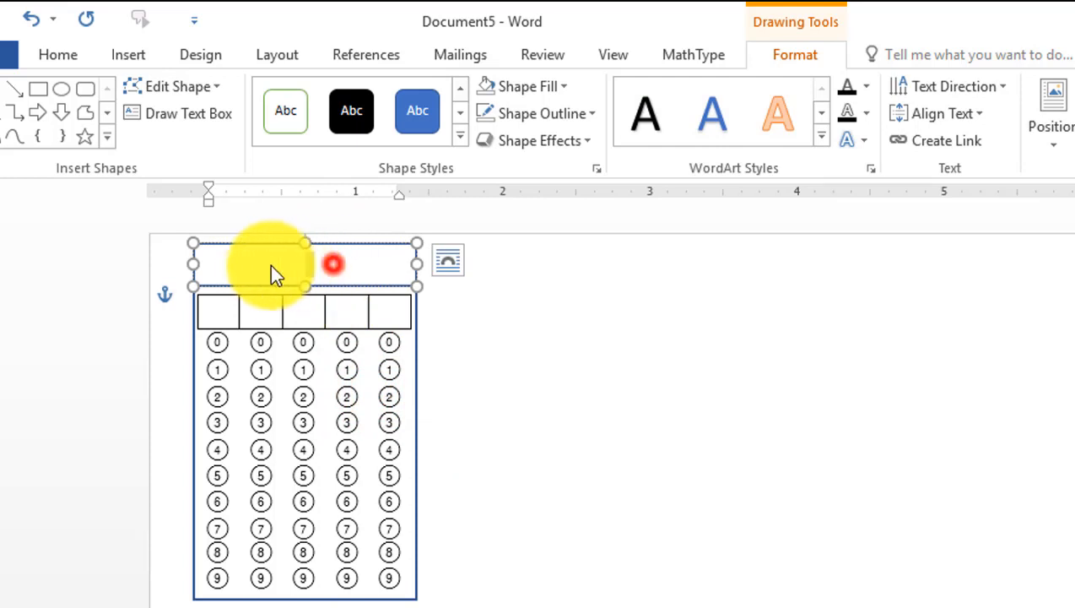
click(59, 54)
text(St)
click(412, 137)
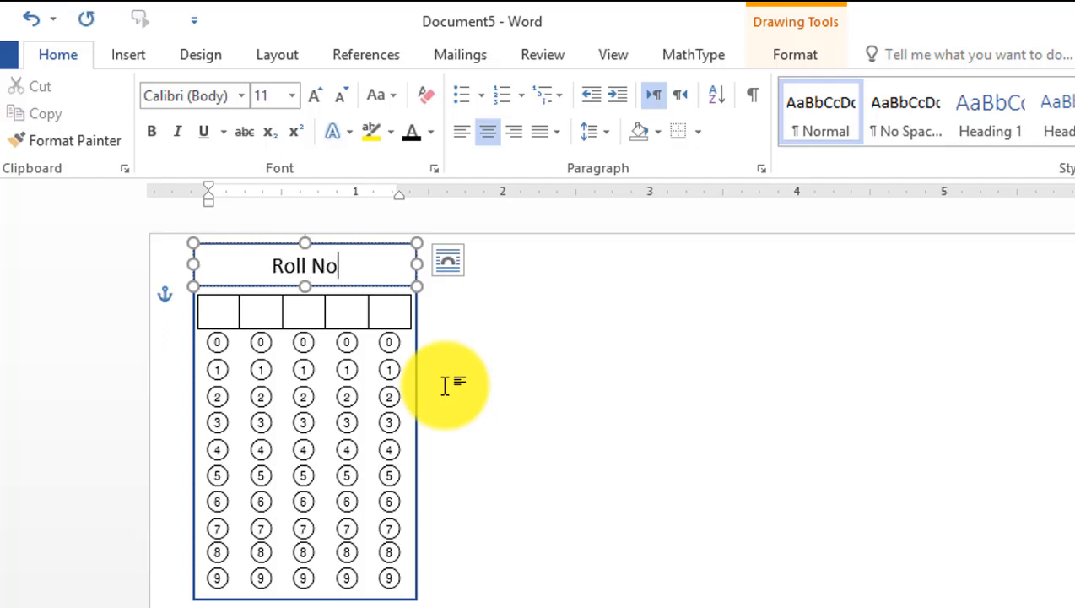
Left-align the "Roll No" text within its heading rectangle.
click(269, 266)
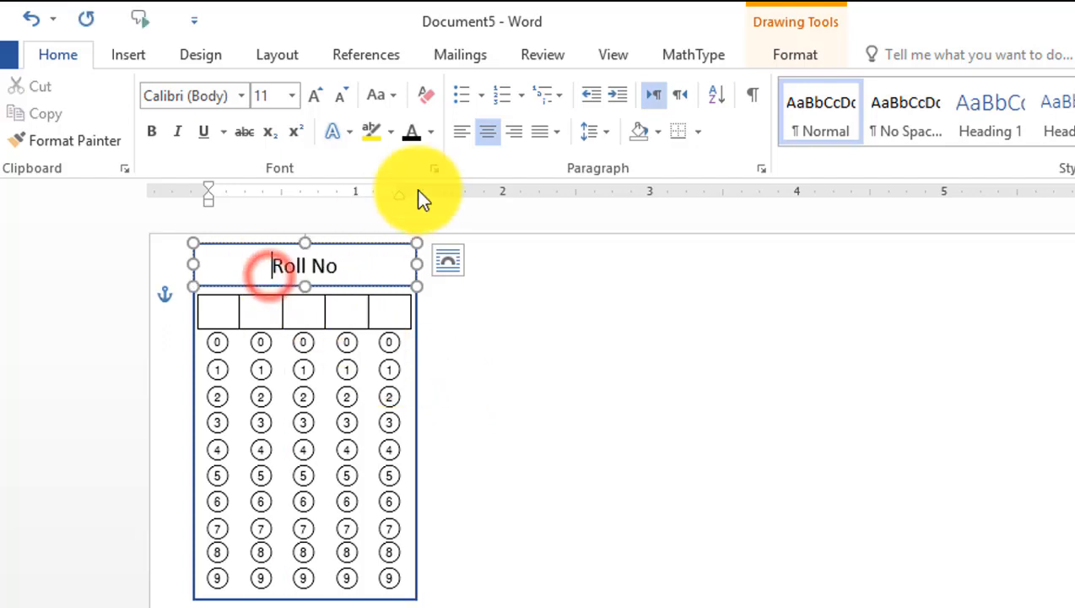
click(457, 133)
click(490, 382)
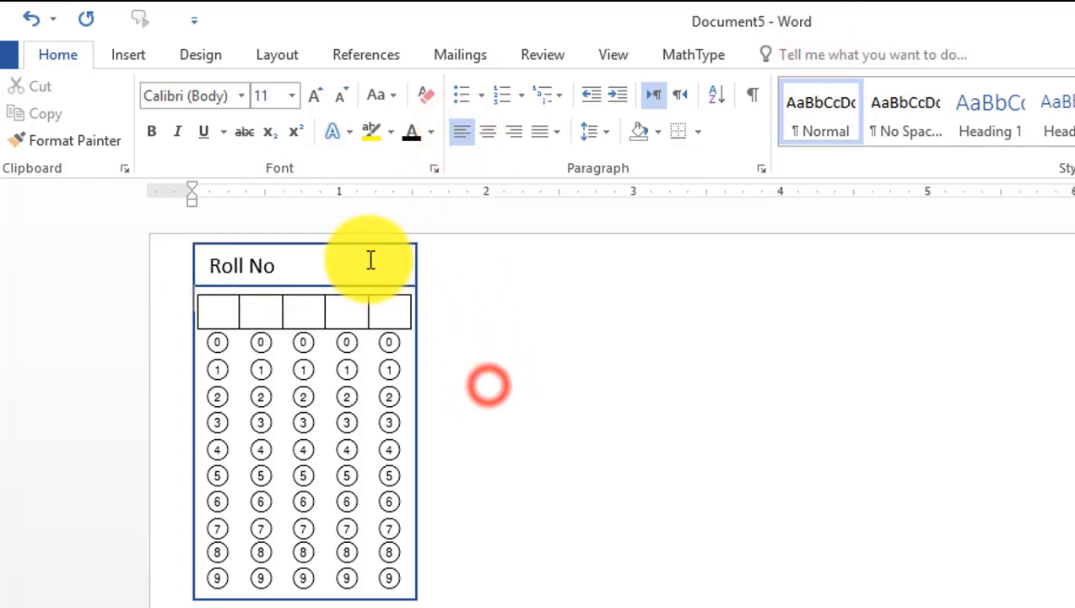
Move the "Roll No" heading rectangle slightly down towards the grid and remove its outline.
click(364, 253)
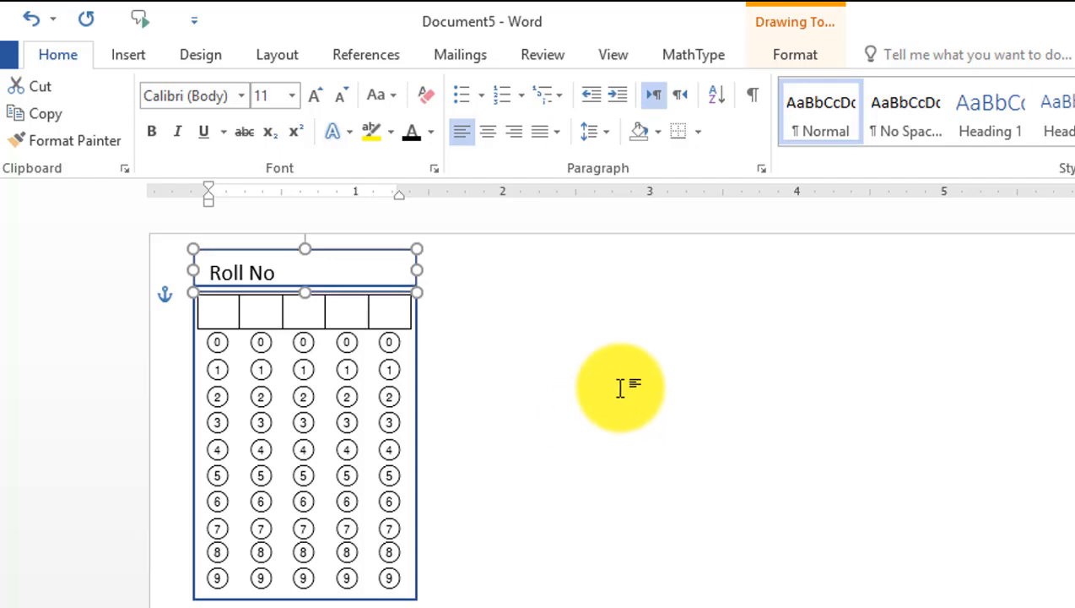
click(780, 54)
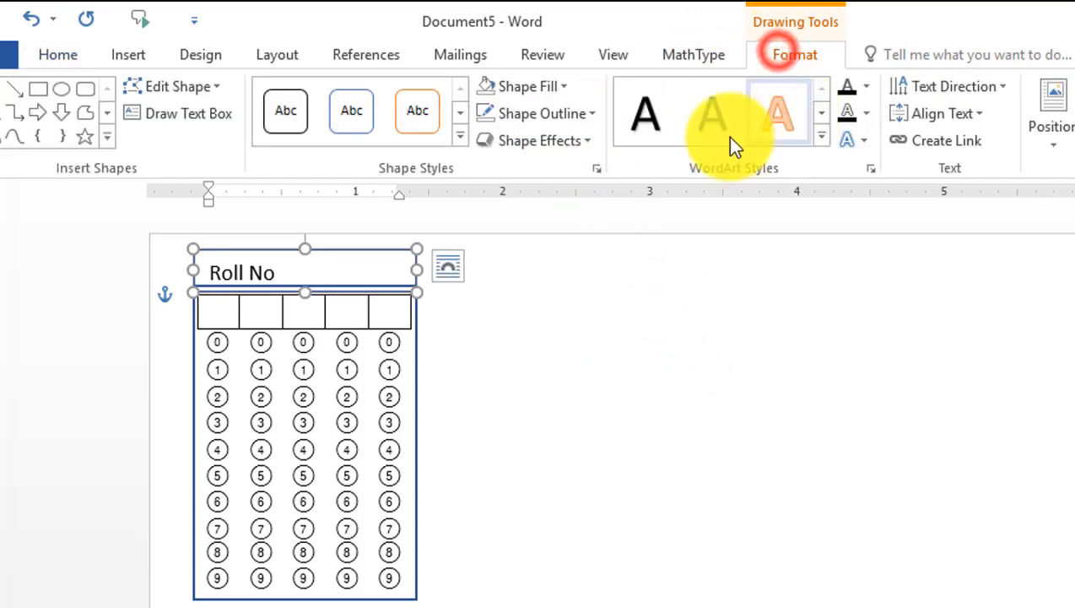
click(570, 117)
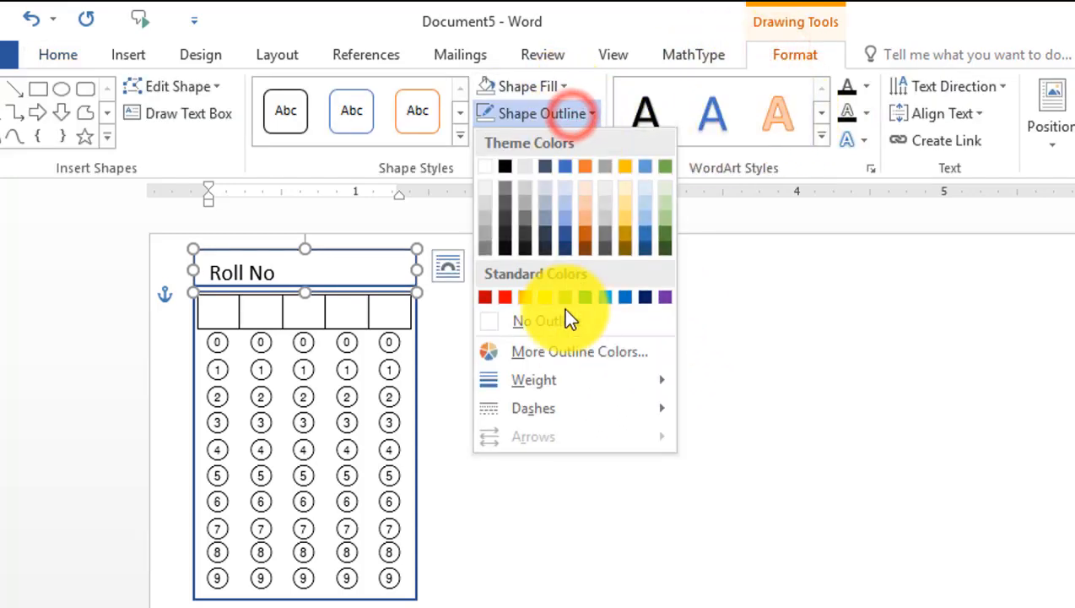
click(561, 321)
click(620, 341)
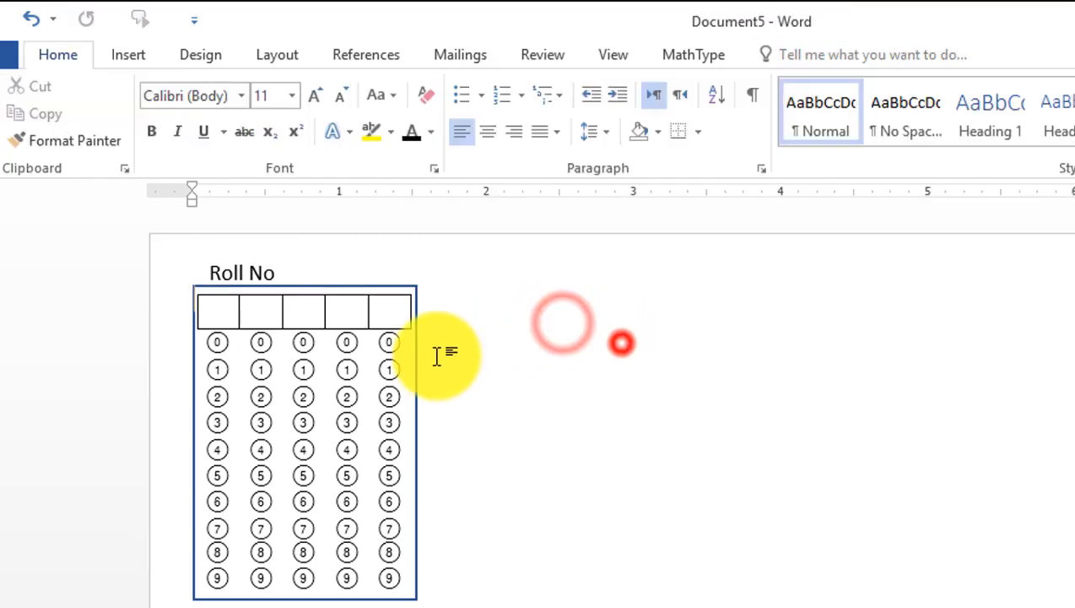
Duplicate the "Roll No" heading together with its bubble grid and place the copy directly to the right of the original.
double_click(382, 292)
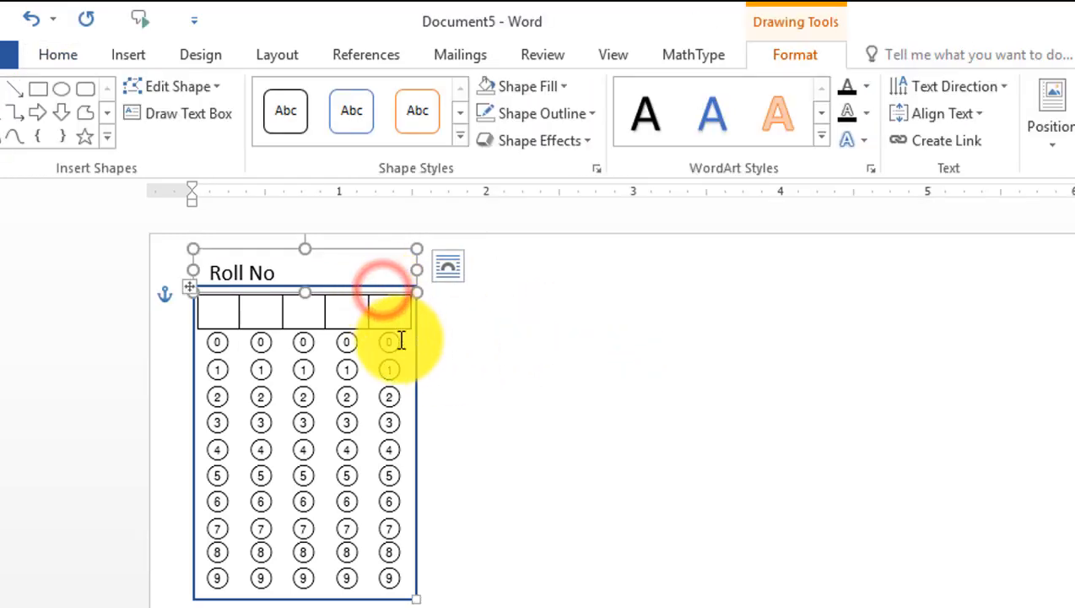
shift+click(415, 400)
key(ctrl+c)
click(680, 447)
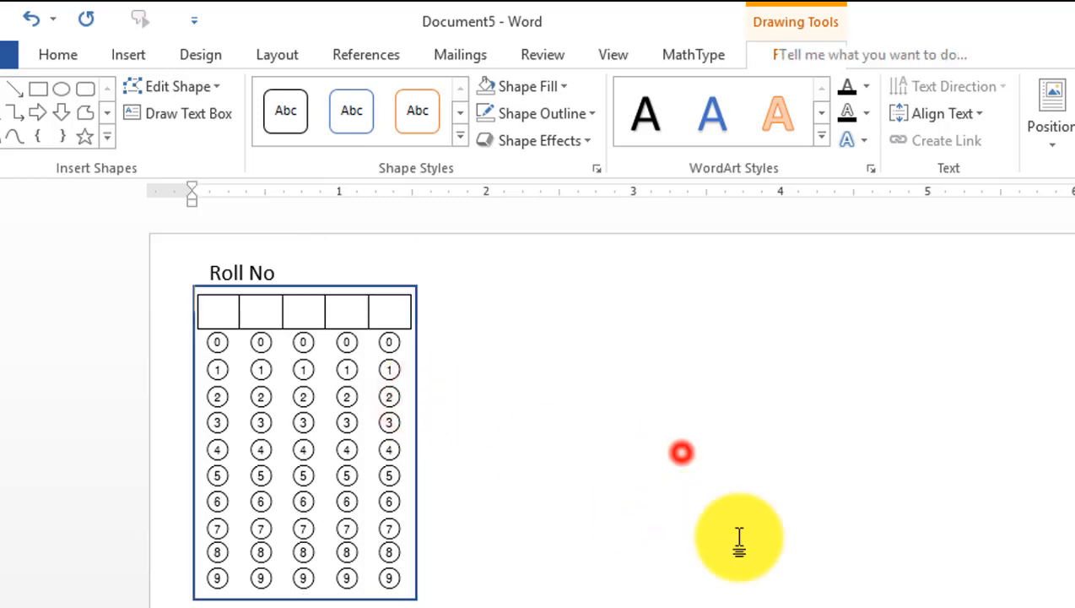
key(ctrl+v)
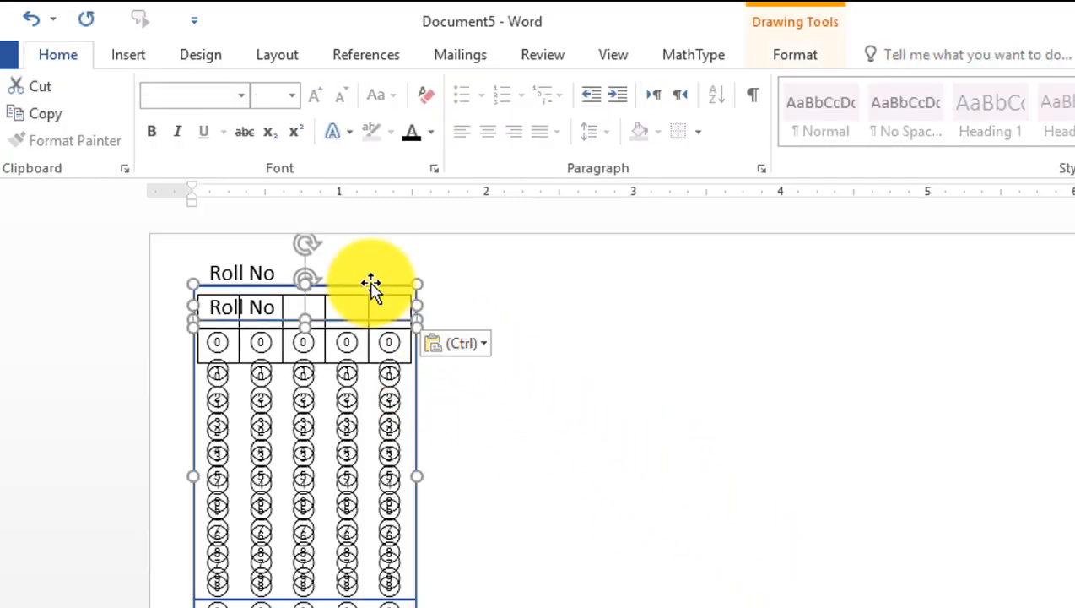
drag(367, 284, 616, 253)
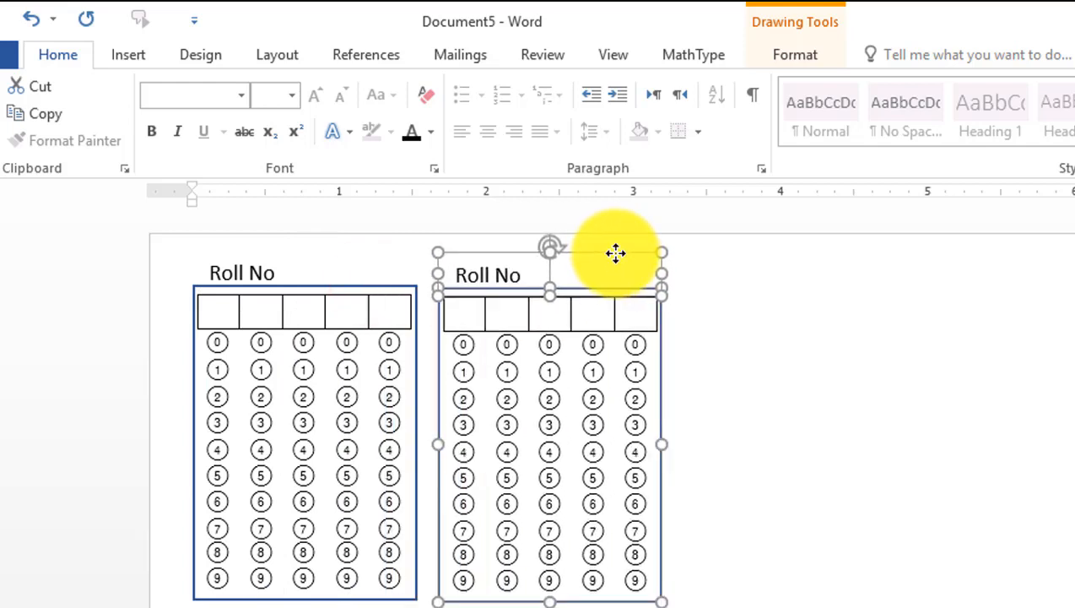
click(754, 382)
Change the copied grid's heading to "Example student Roll No" and widen its box so the text fits on one line.
click(455, 270)
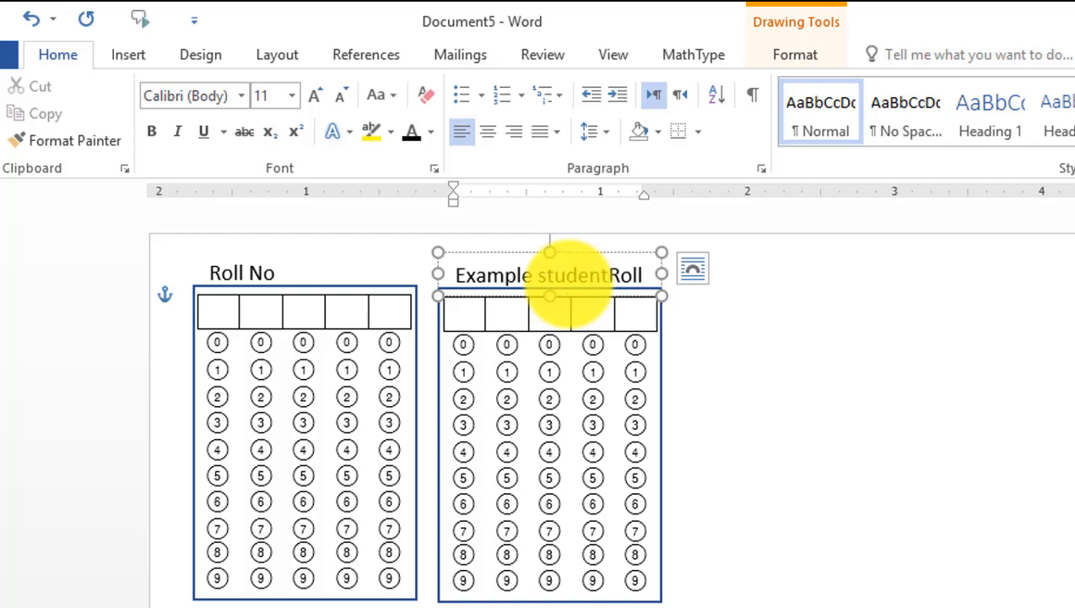
drag(667, 275, 677, 274)
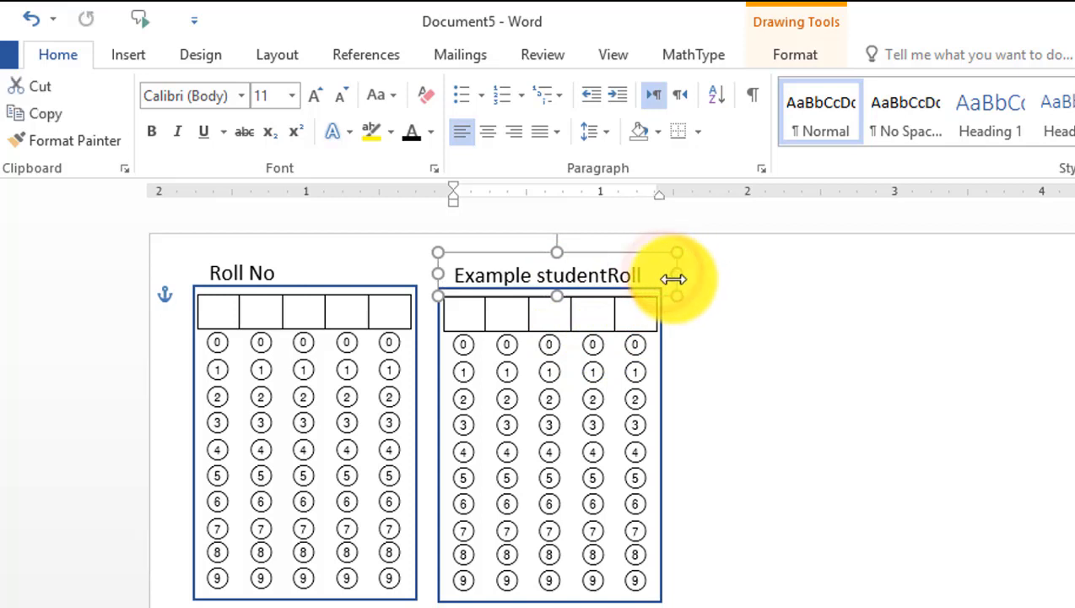
click(608, 274)
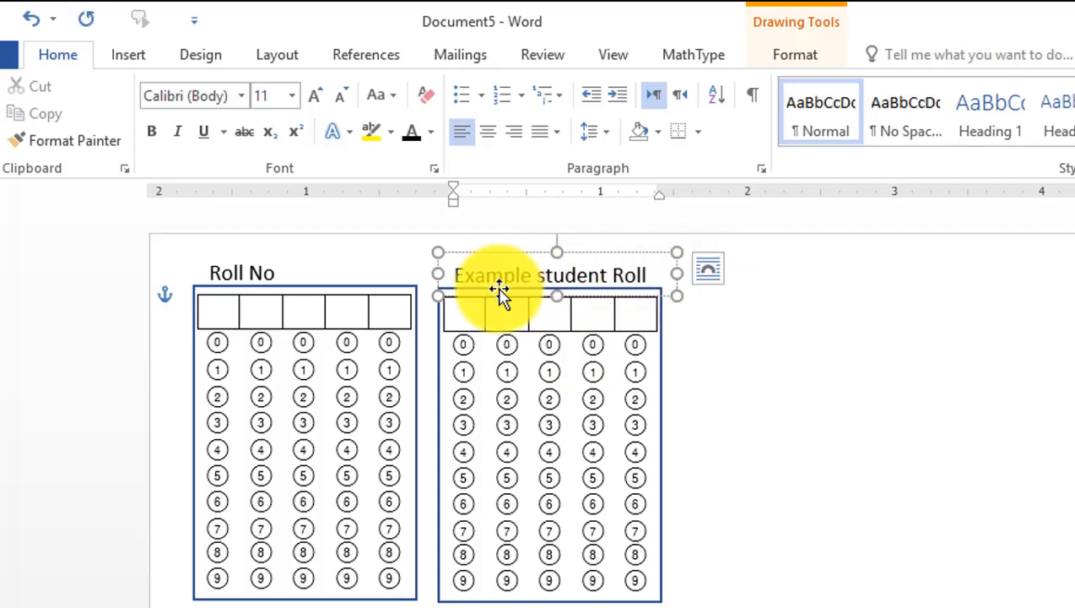
click(457, 275)
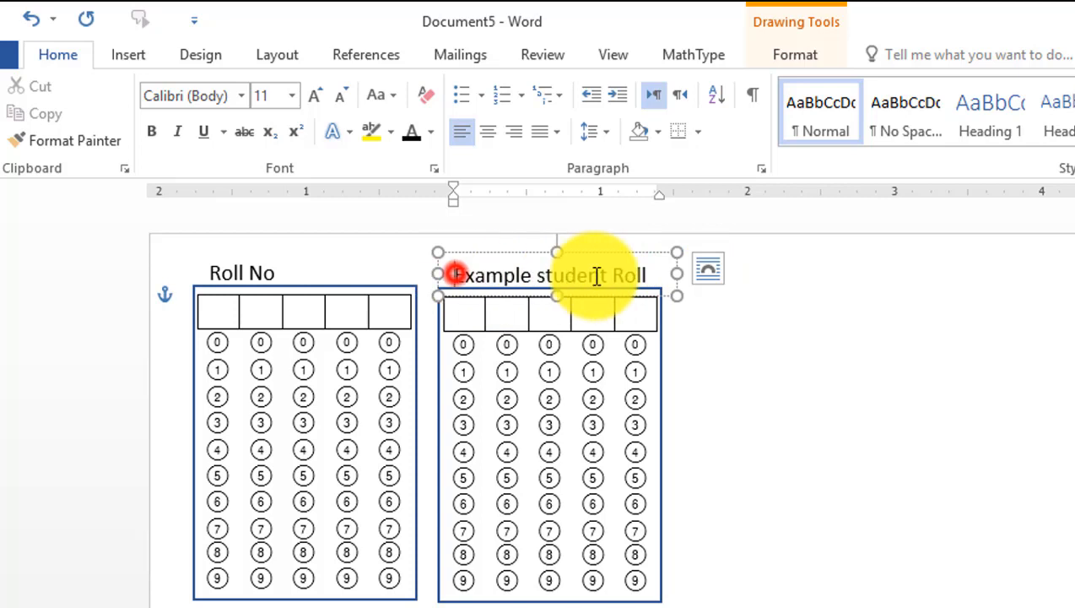
click(648, 275)
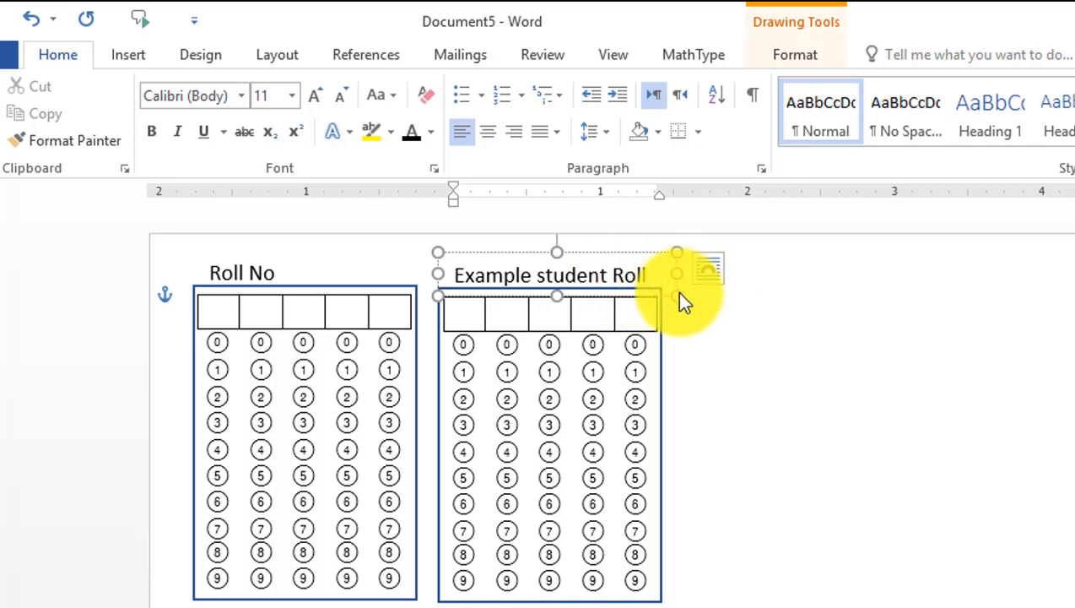
drag(678, 274, 708, 272)
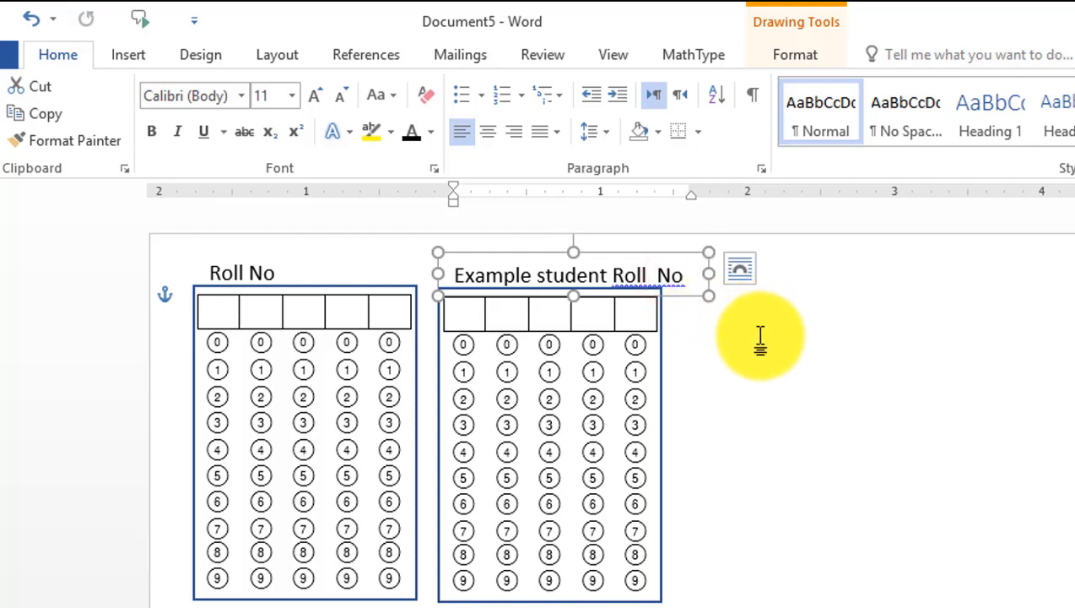
Nudge the "Example student Roll No" heading left to sit centred over its grid and delete the extra space before "No".
key(Left)
key(Left)
key(Left)
key(Left)
key(Left)
key(Left)
key(Left)
key(Left)
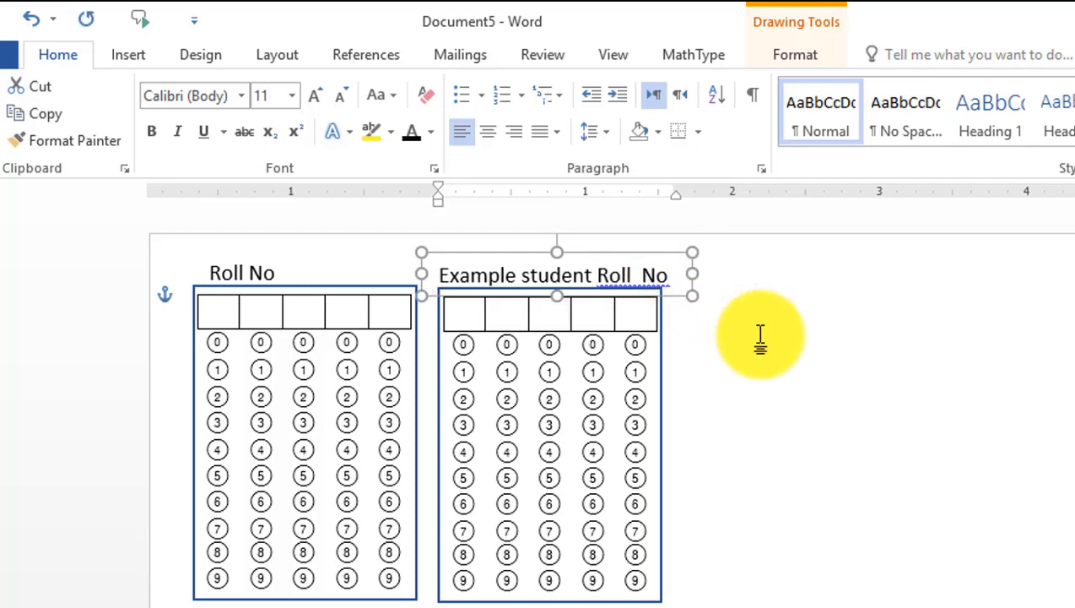
key(Left)
key(Left)
key(Right)
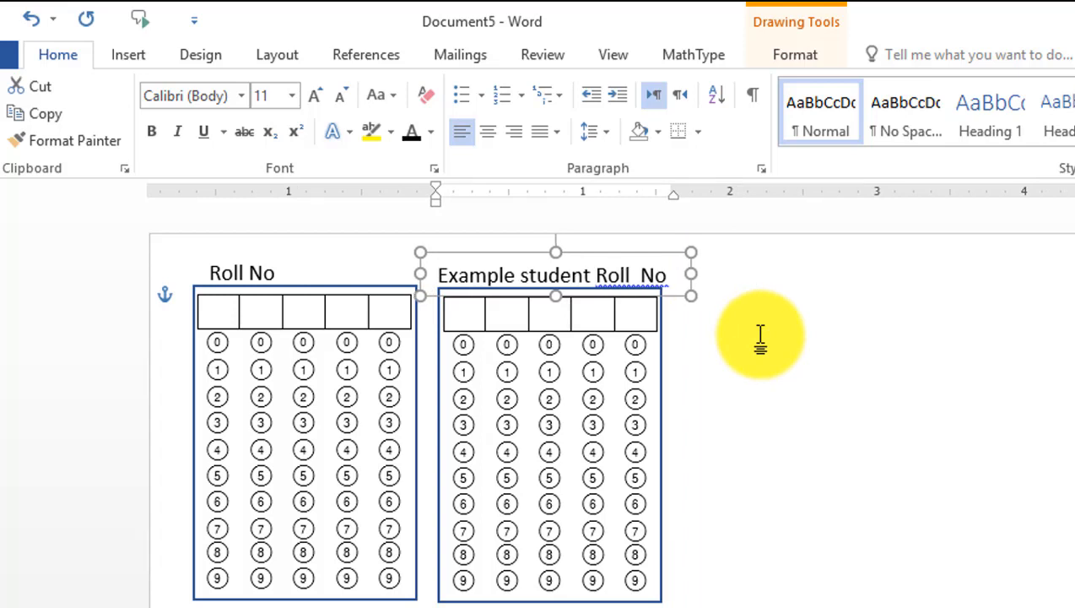
click(644, 278)
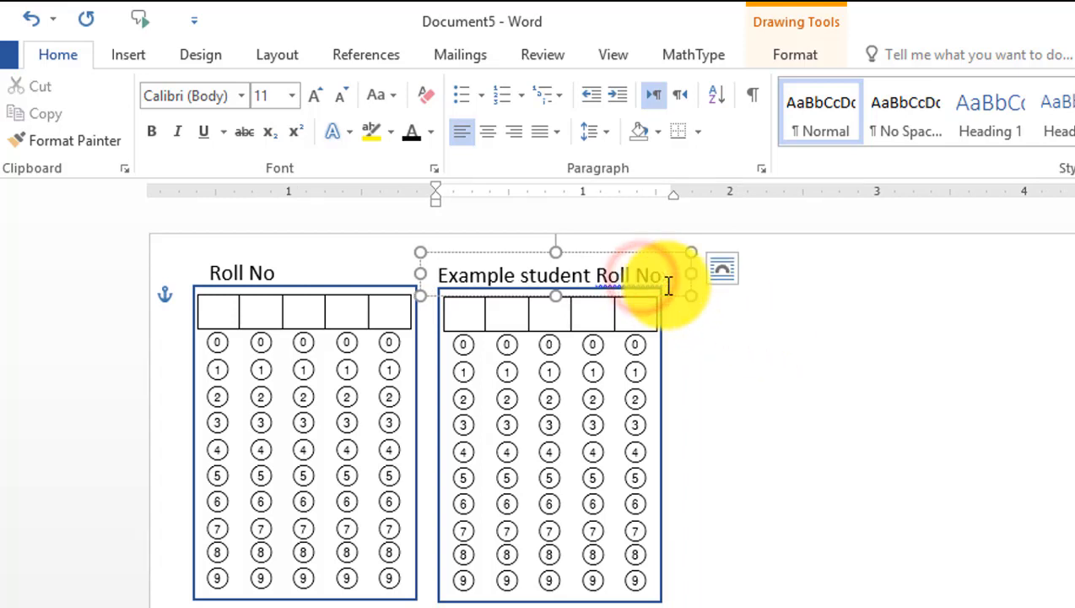
click(720, 318)
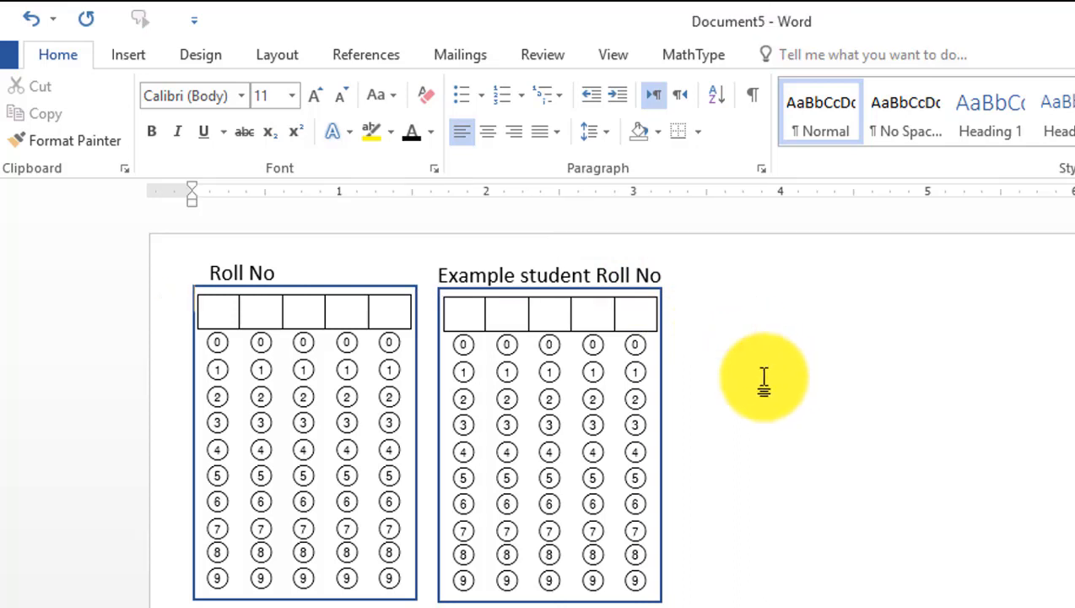
Nudge the "Example student Roll No" heading and its grid up together, level with the first grid.
click(657, 296)
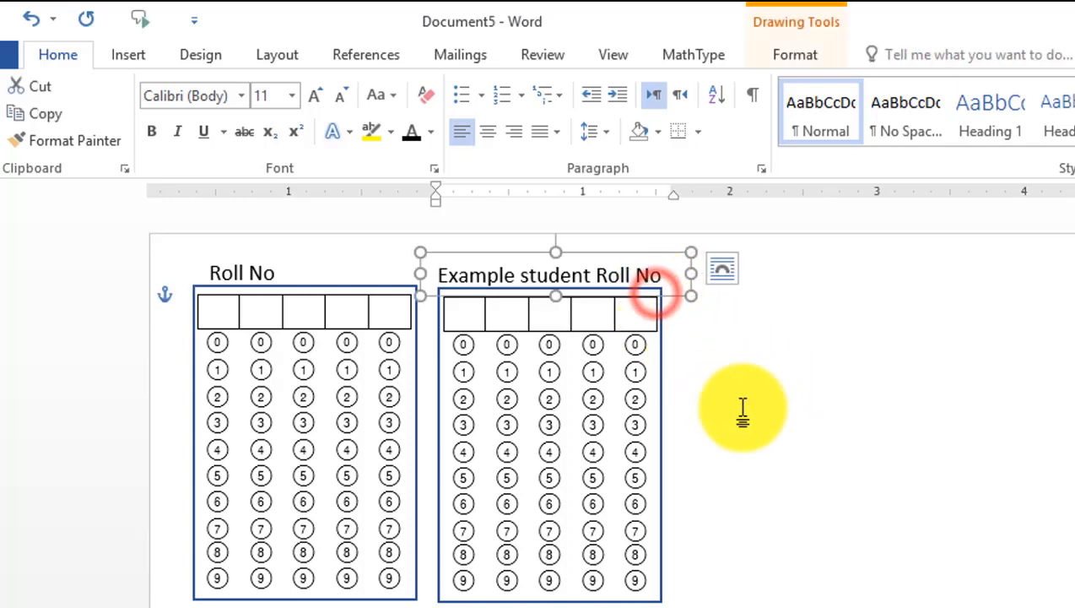
shift+click(662, 439)
key(Up)
key(Up)
key(Up)
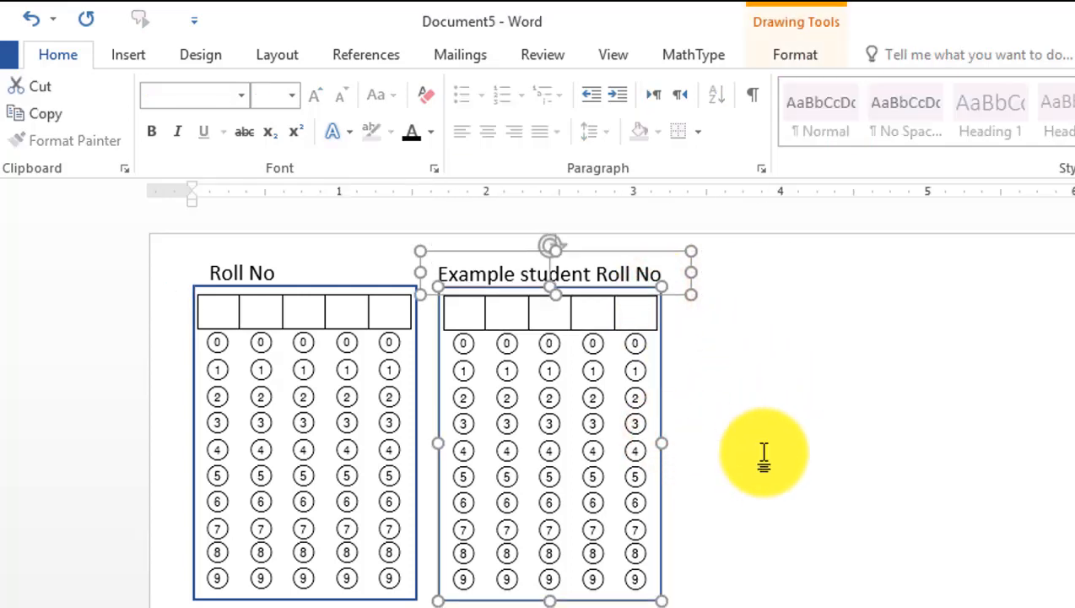
click(764, 456)
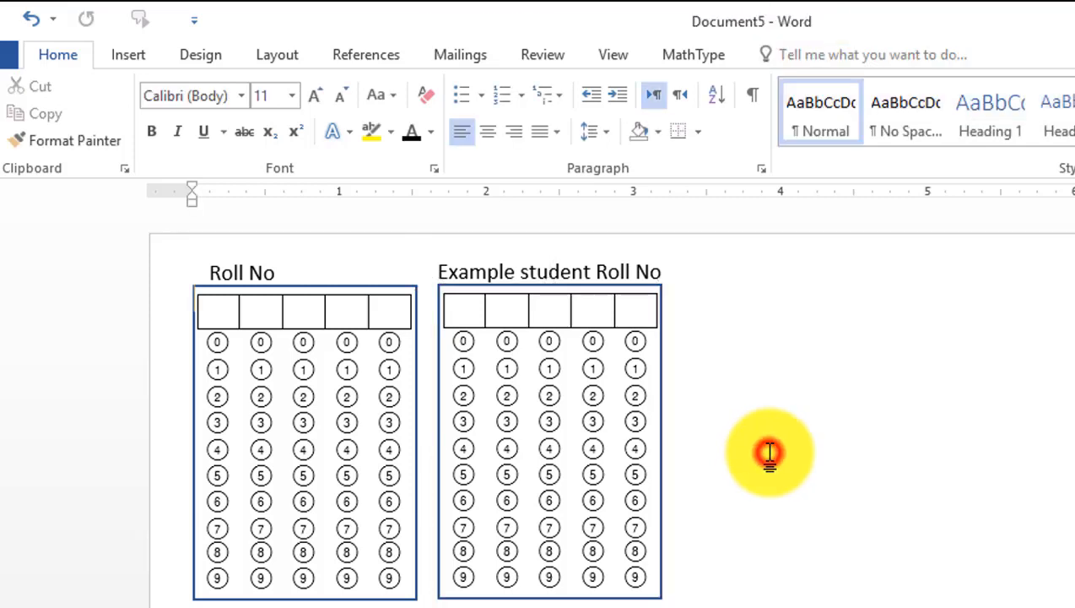
click(665, 413)
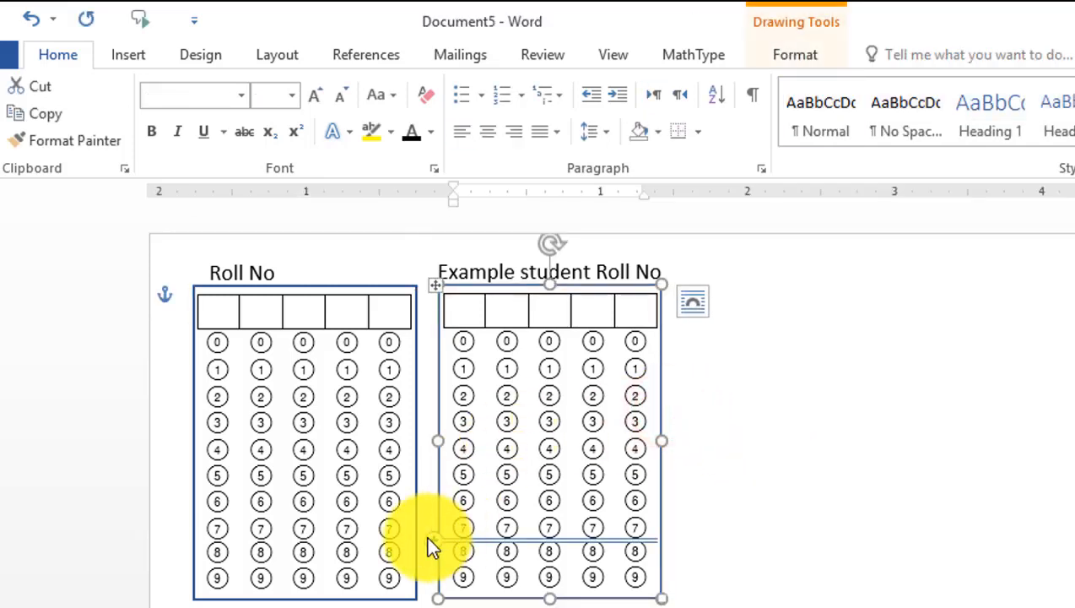
click(349, 287)
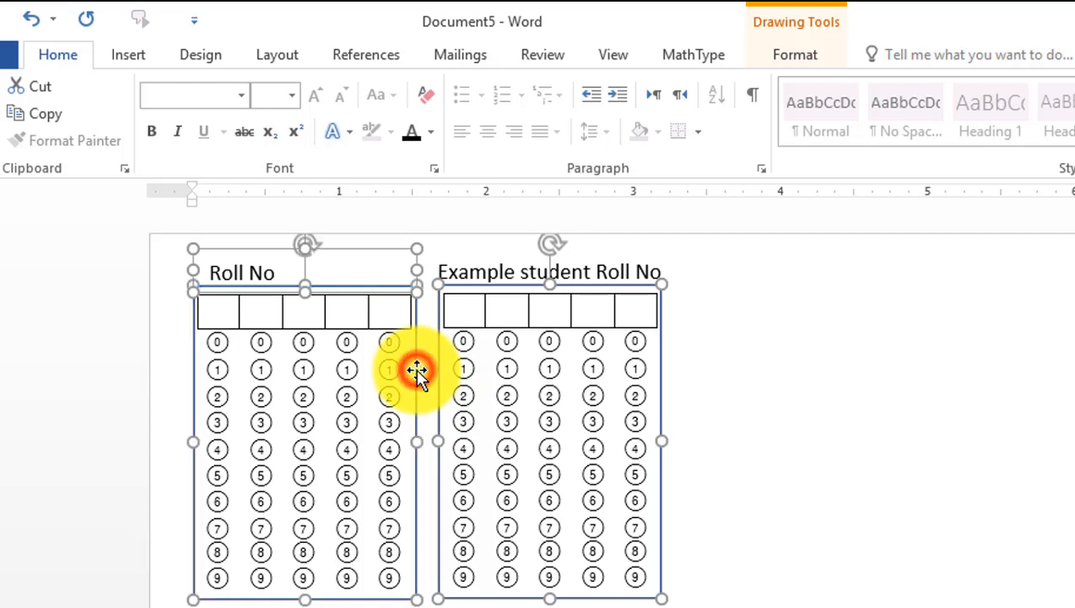
click(823, 385)
Align the two bubble grid rectangles with each other using Align Middle.
click(662, 393)
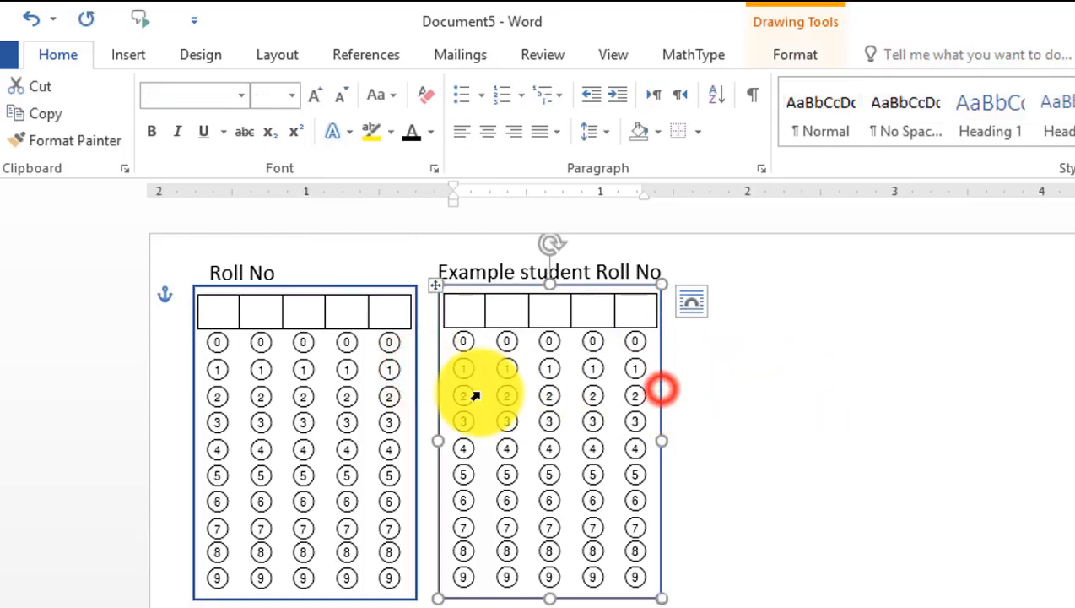
shift+click(415, 402)
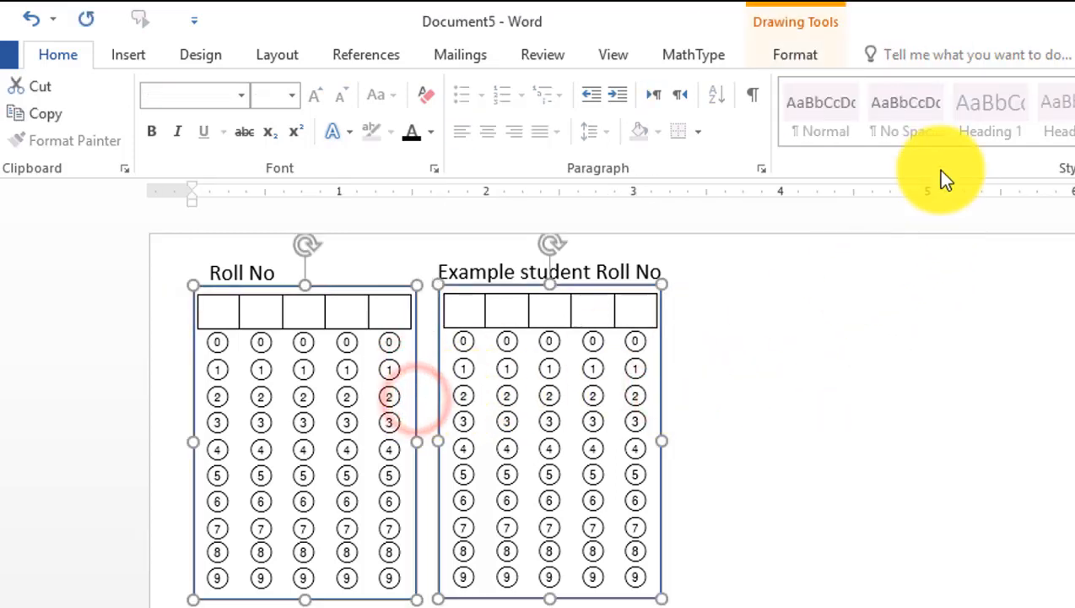
click(619, 54)
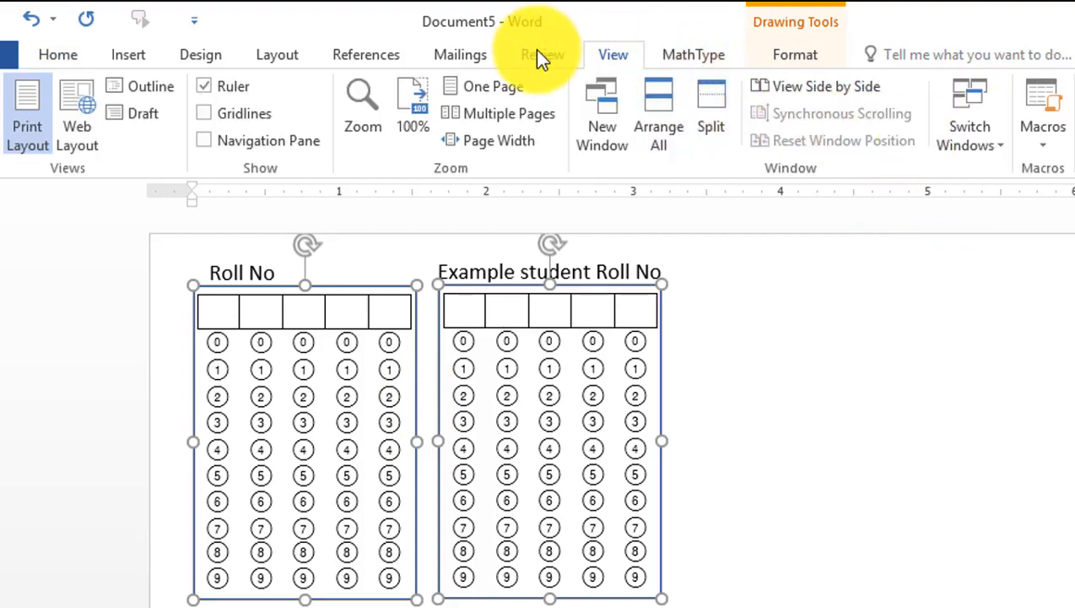
click(777, 55)
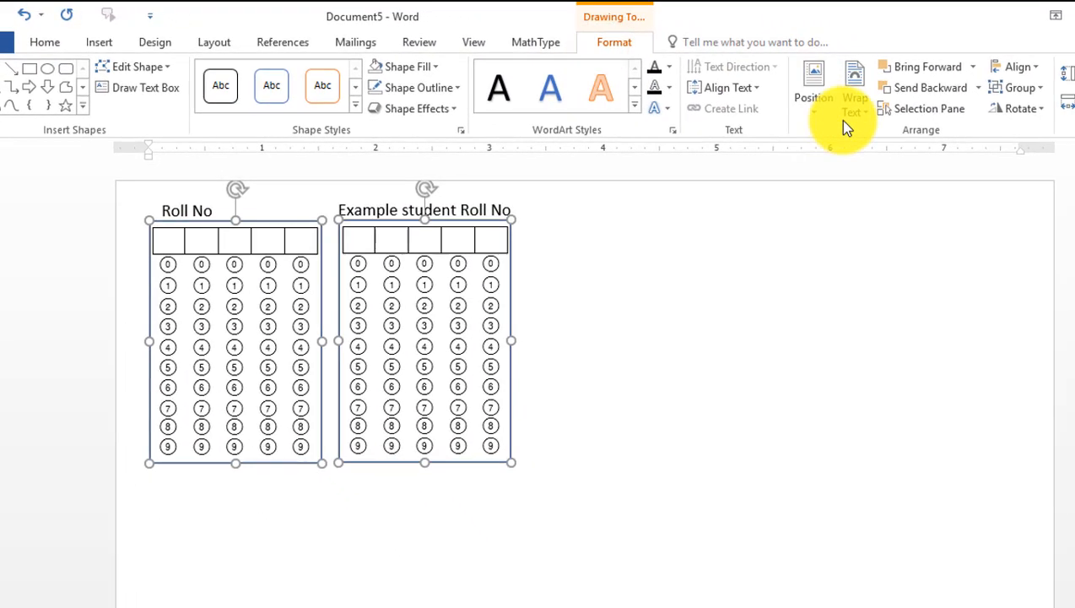
click(1031, 67)
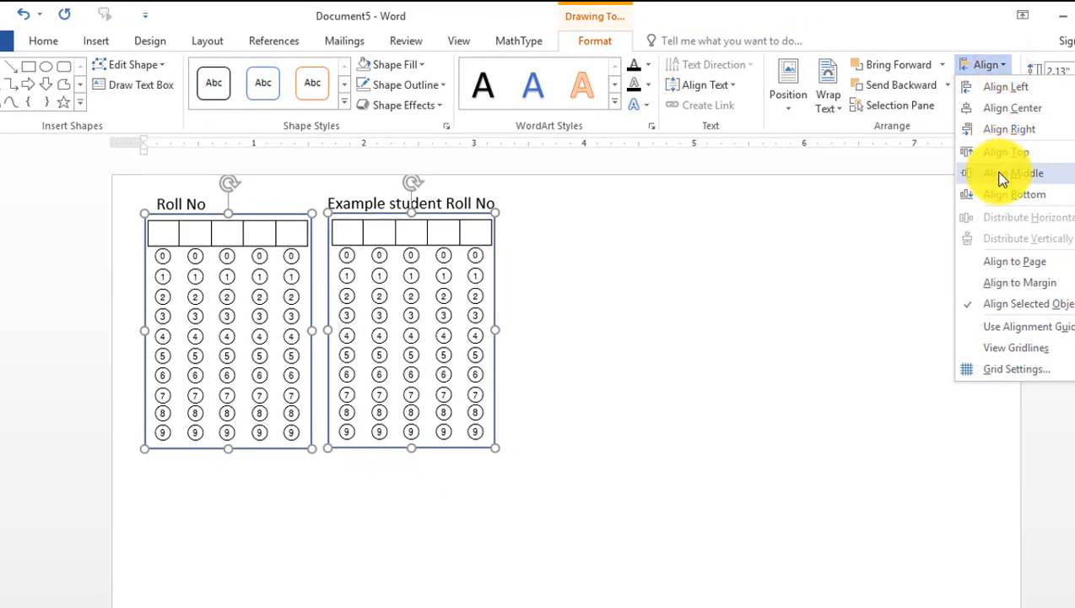
click(1000, 174)
click(726, 307)
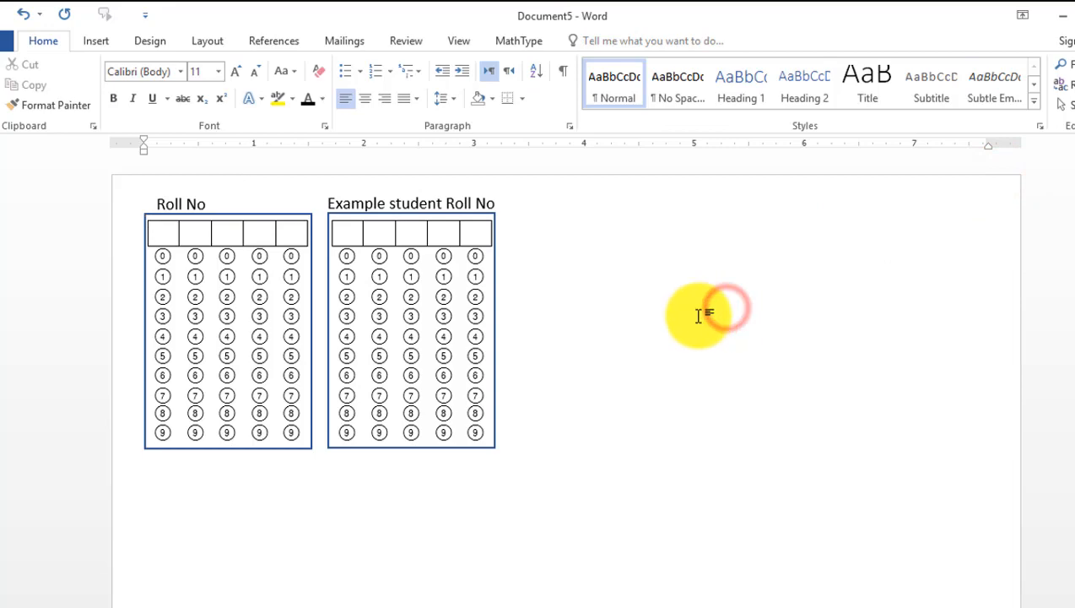
Apply black font colour to the five empty header cells of the "Example student Roll No" grid.
click(347, 233)
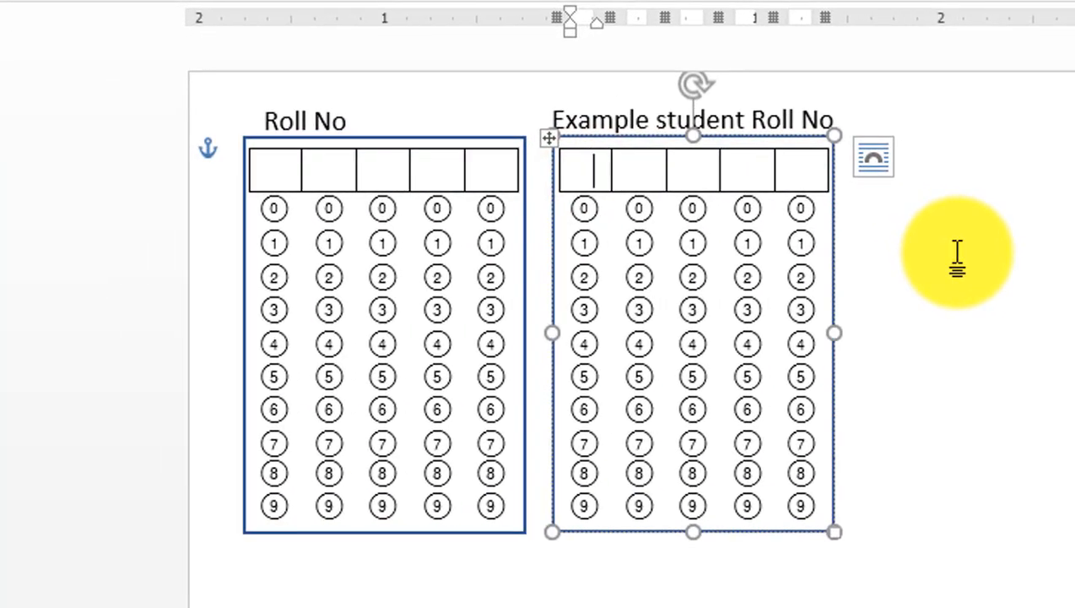
click(631, 175)
drag(574, 174, 838, 173)
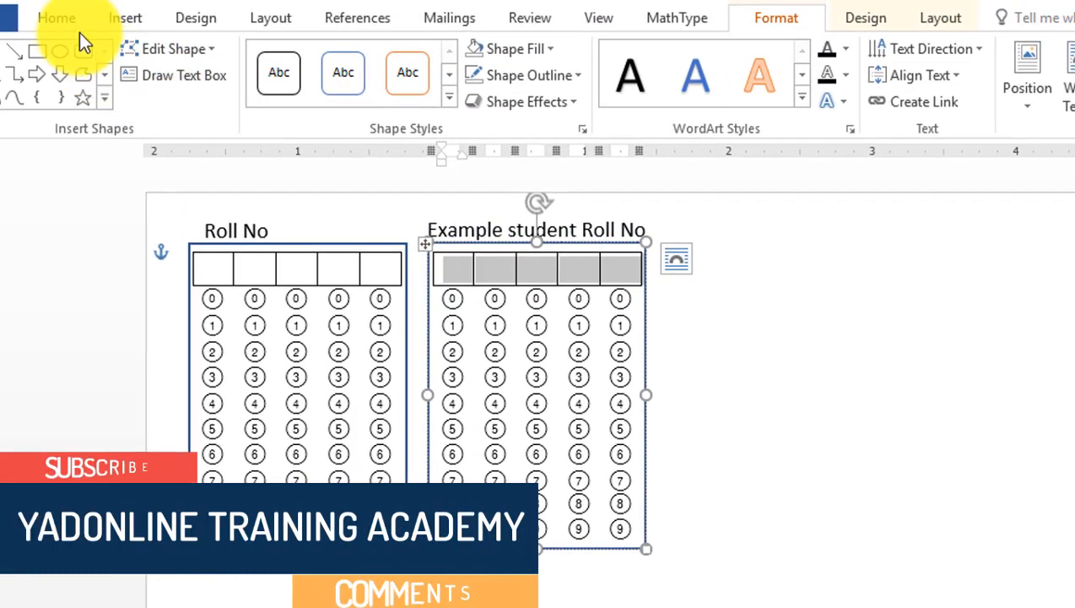
click(65, 21)
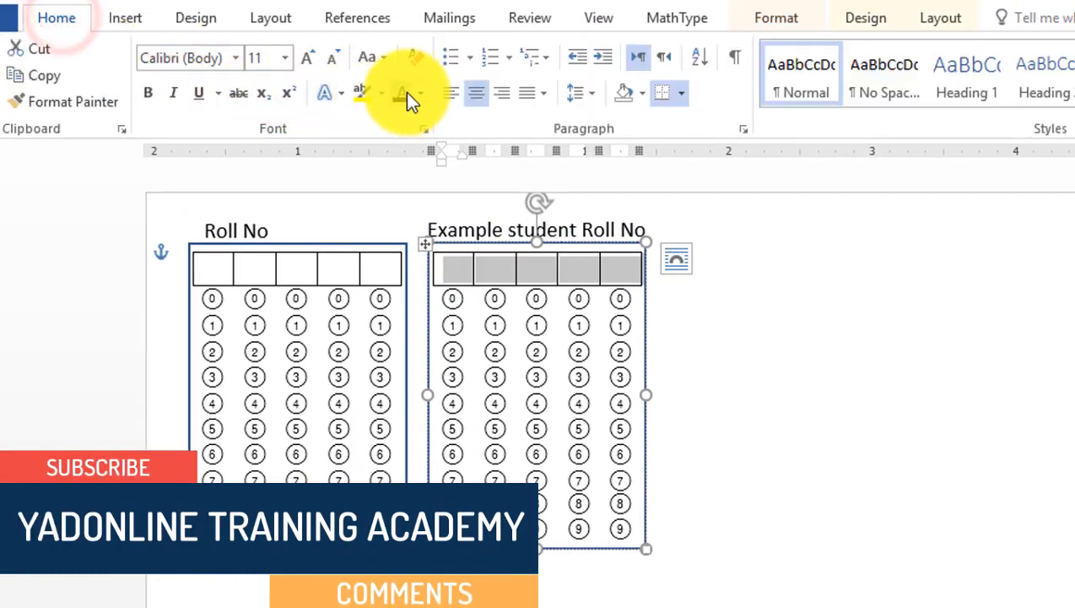
click(403, 92)
Fill the example grid's five header cells with the sample digits 0, 0, 2, 5 and 4, one per cell.
click(720, 324)
click(498, 272)
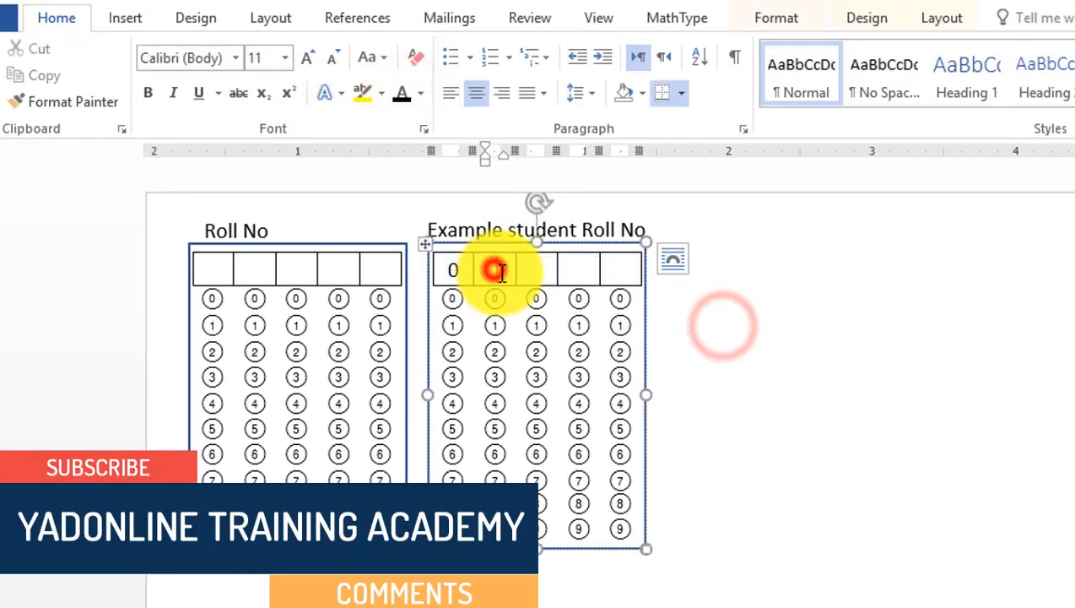
text(0)
click(537, 272)
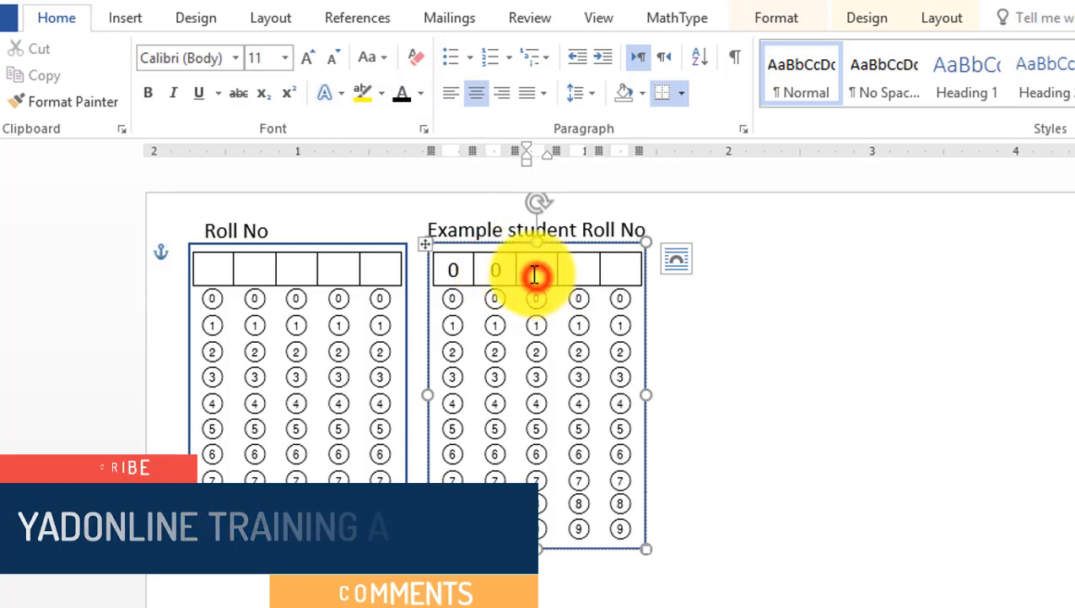
text(2)
click(576, 267)
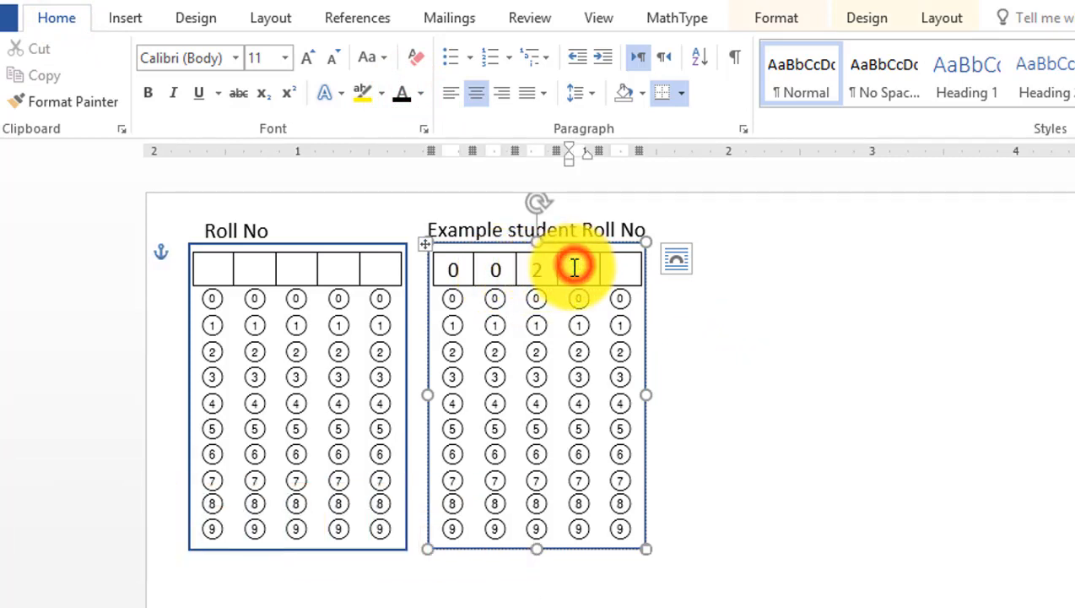
text(5)
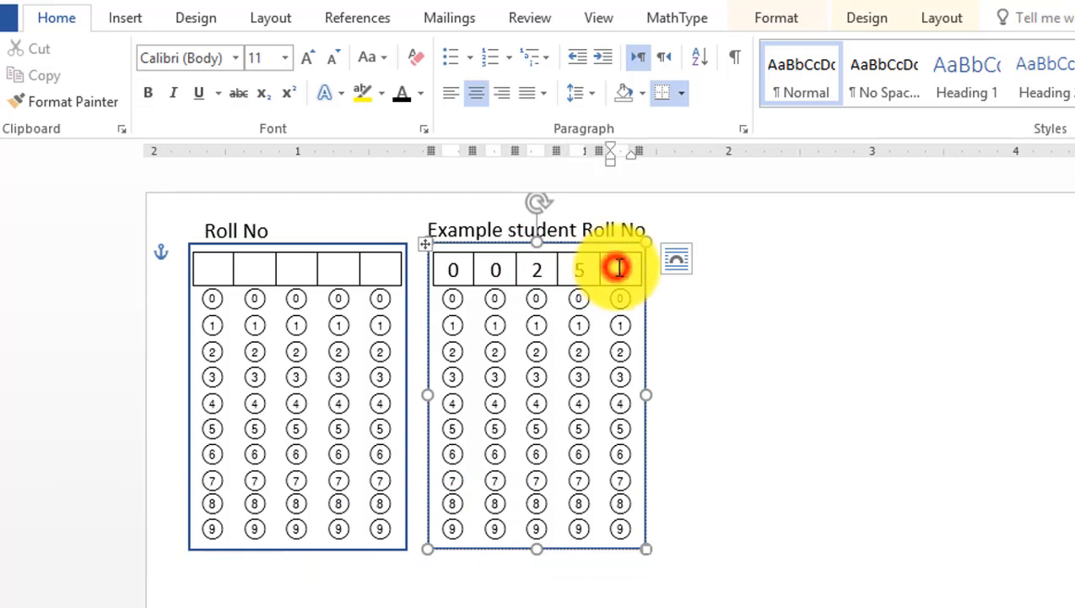
click(619, 267)
text(4)
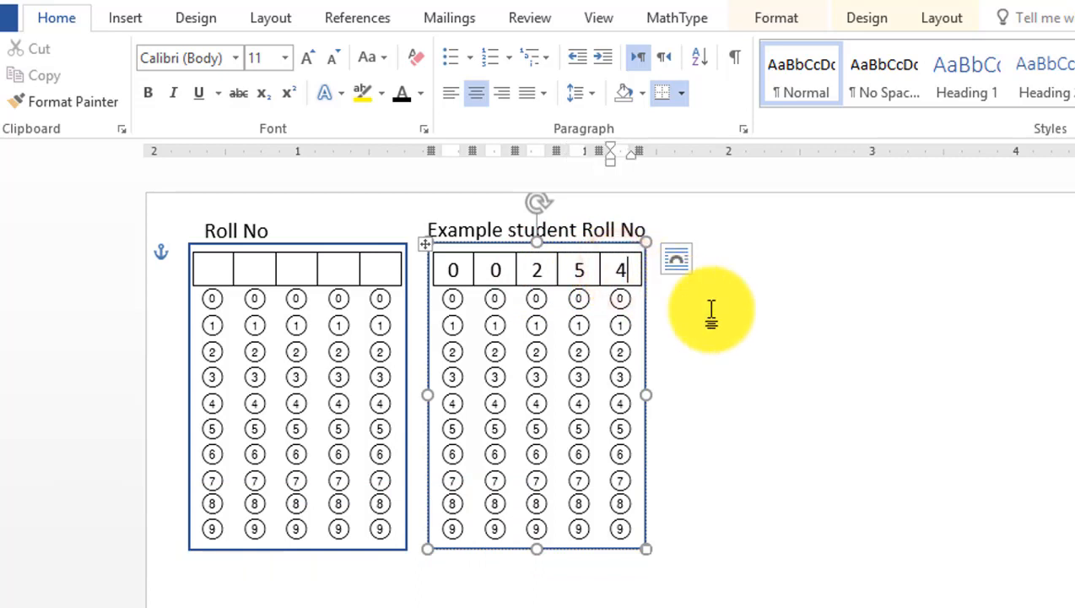
Highlight in black the example grid's bubble in each column that matches the header digit: 0, 0, 2, 5 and 4.
double_click(452, 298)
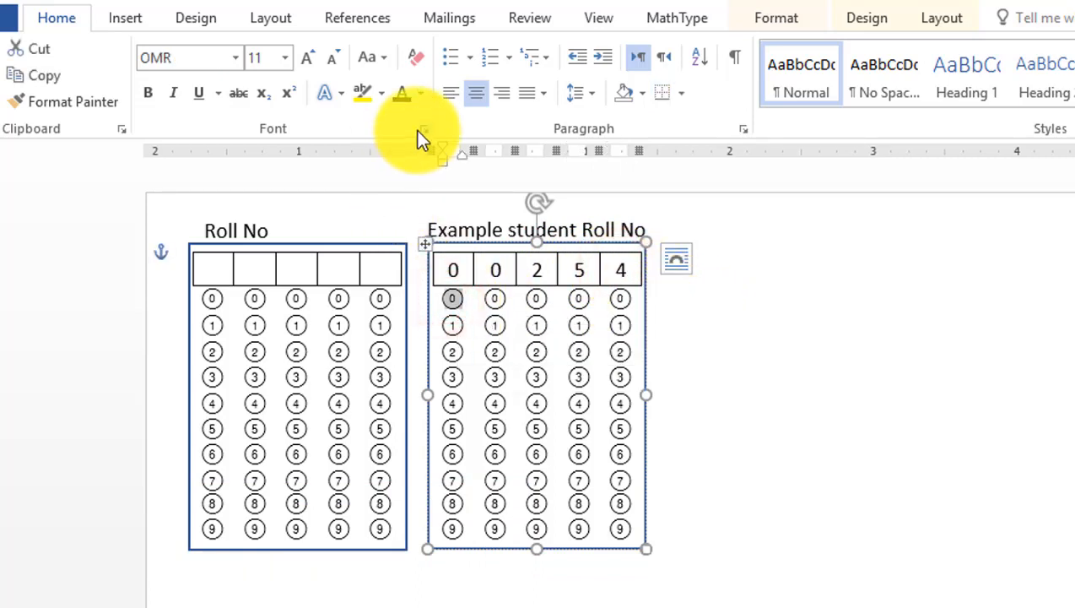
click(382, 91)
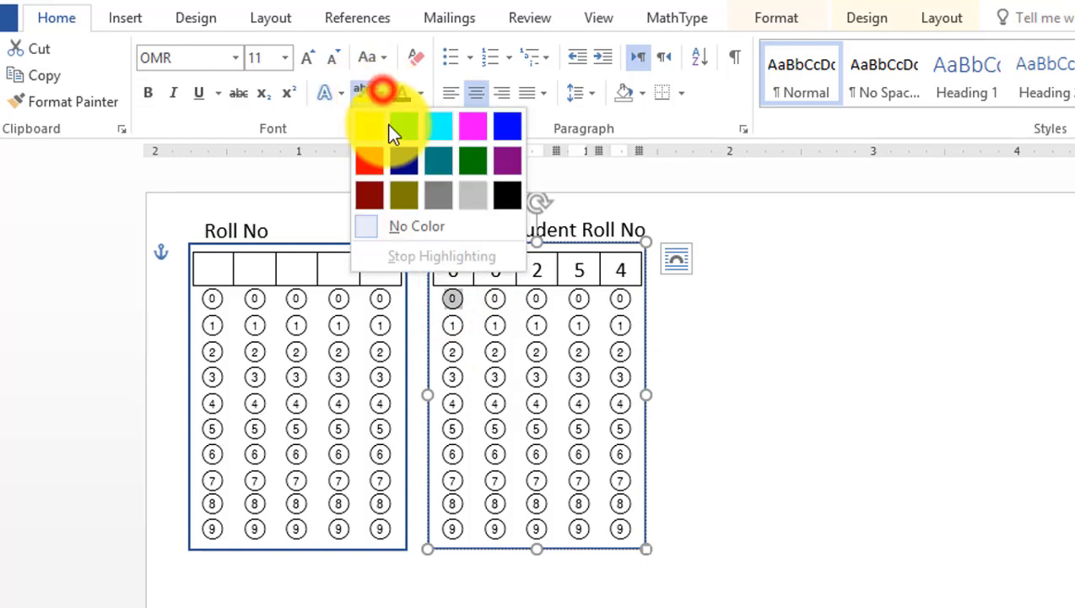
click(506, 189)
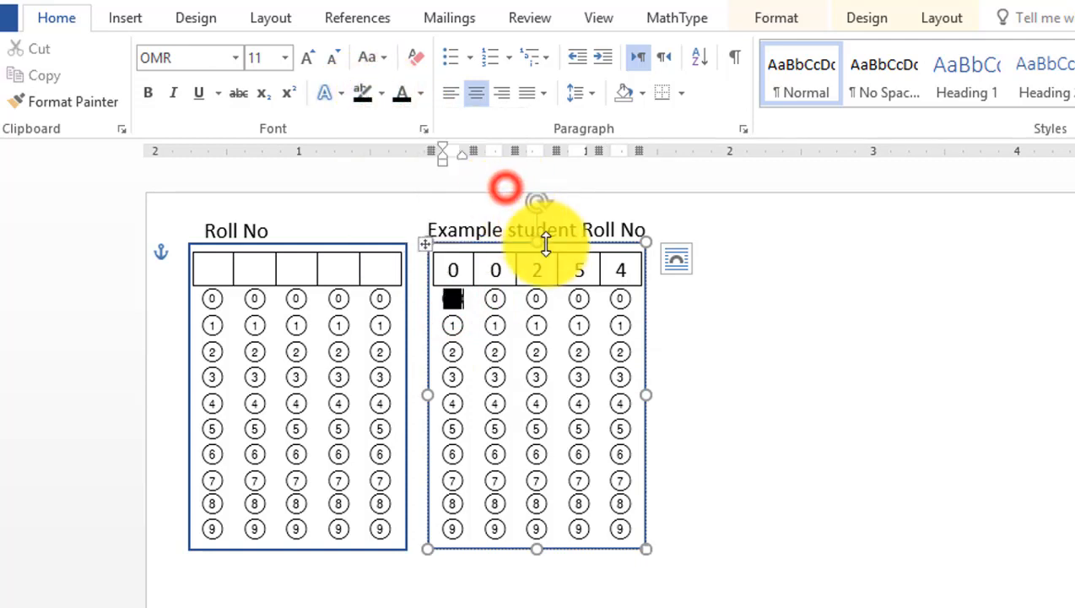
double_click(493, 299)
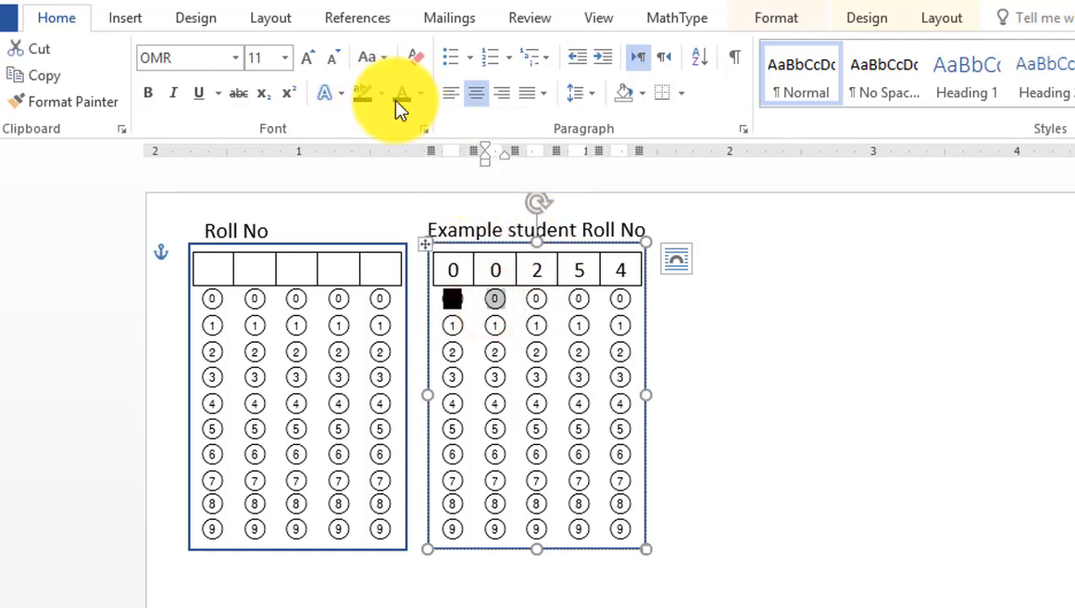
click(363, 94)
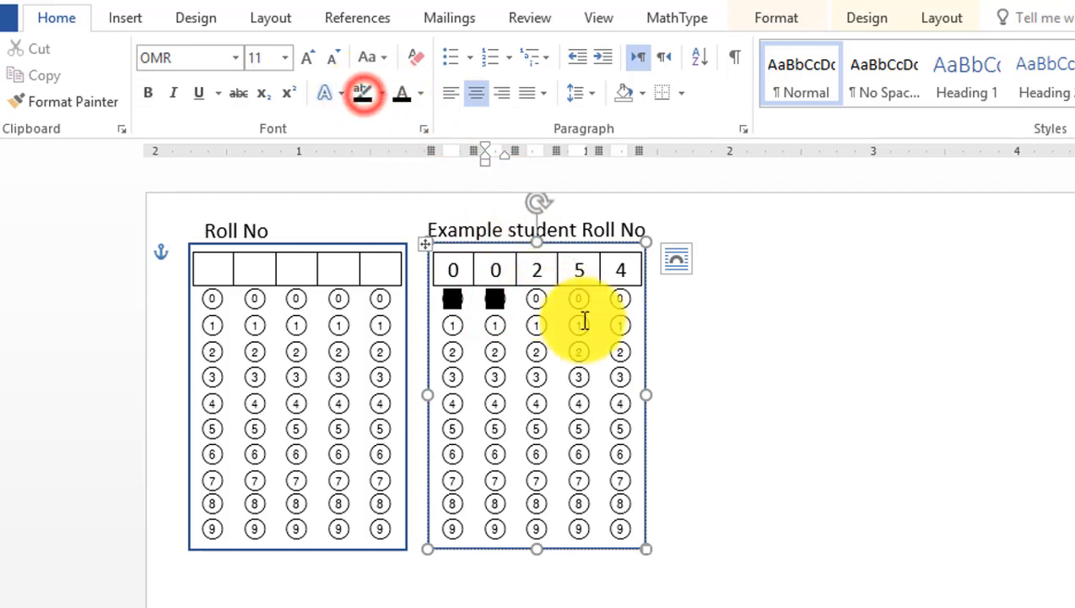
double_click(537, 351)
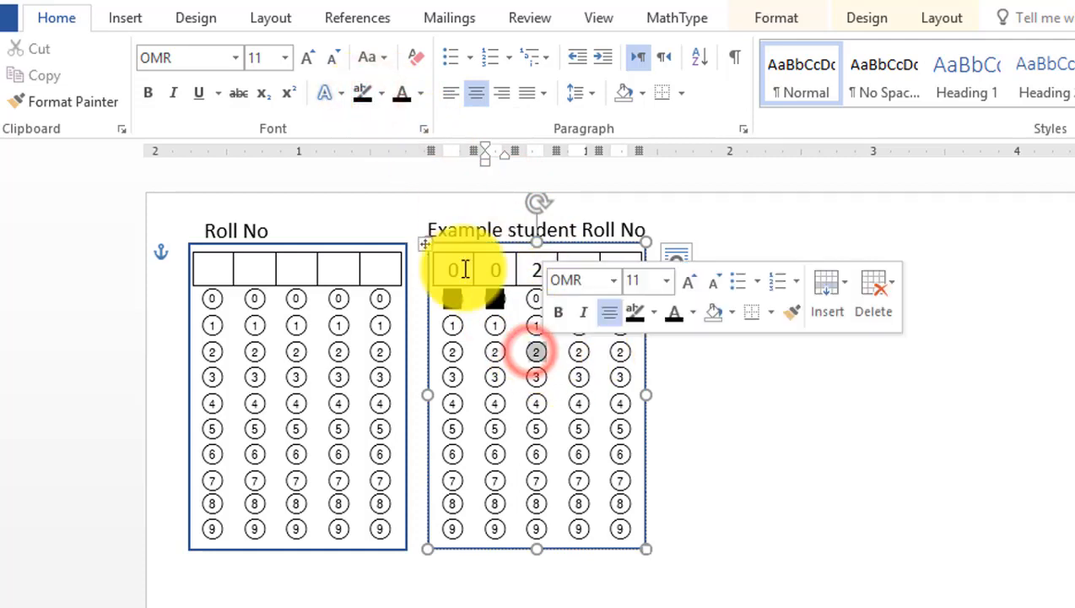
click(363, 94)
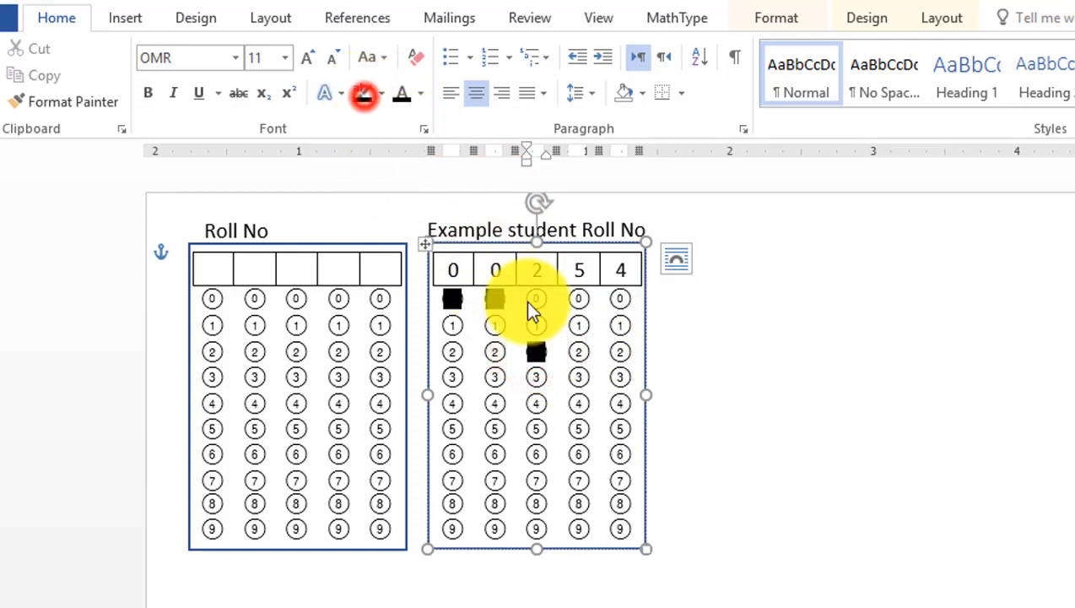
double_click(579, 429)
click(363, 93)
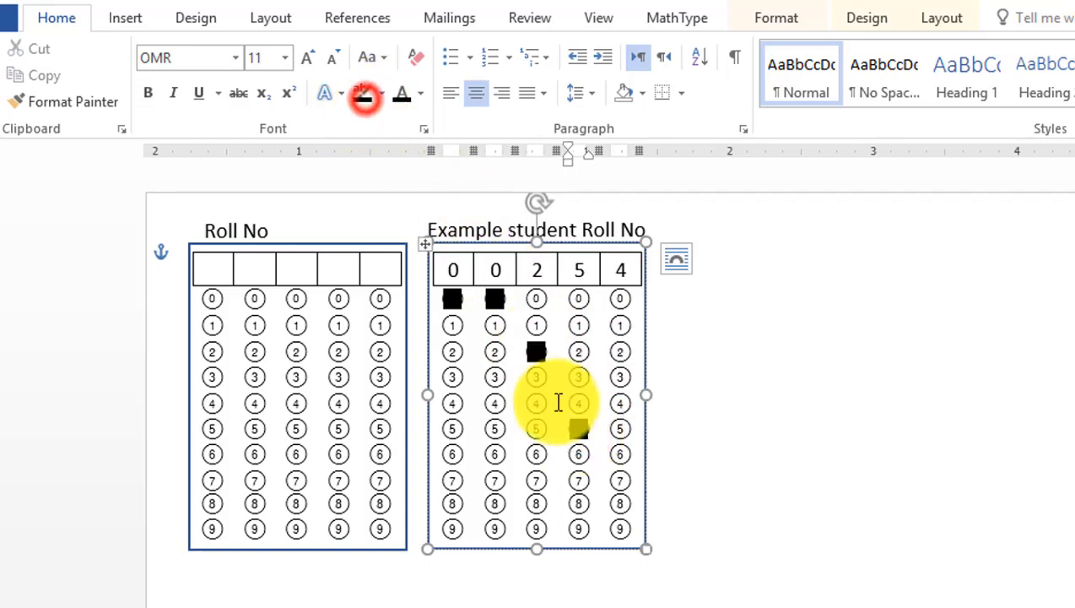
double_click(621, 404)
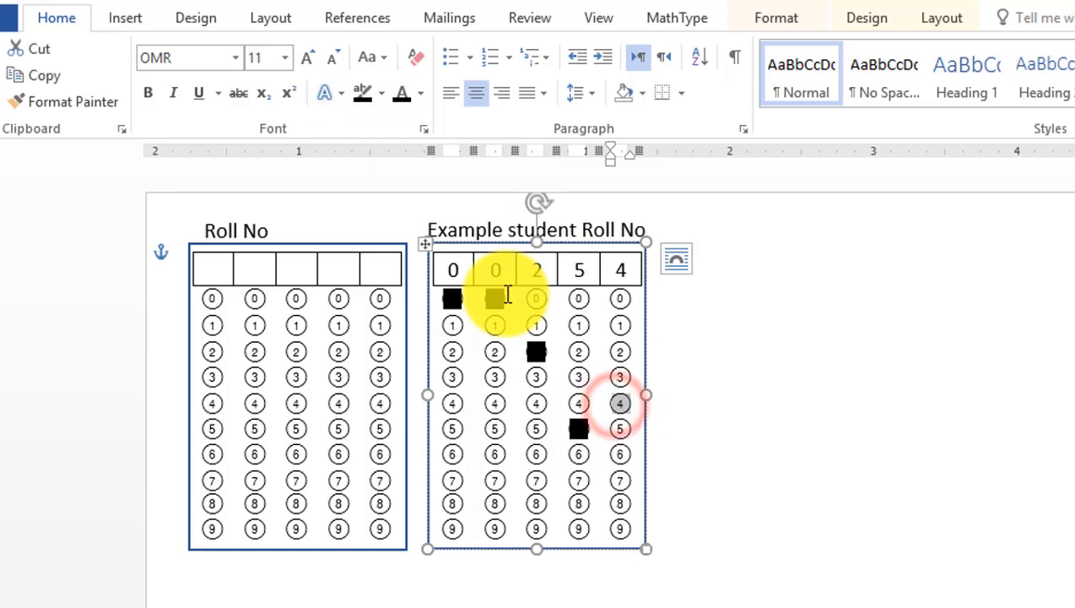
click(363, 93)
click(733, 424)
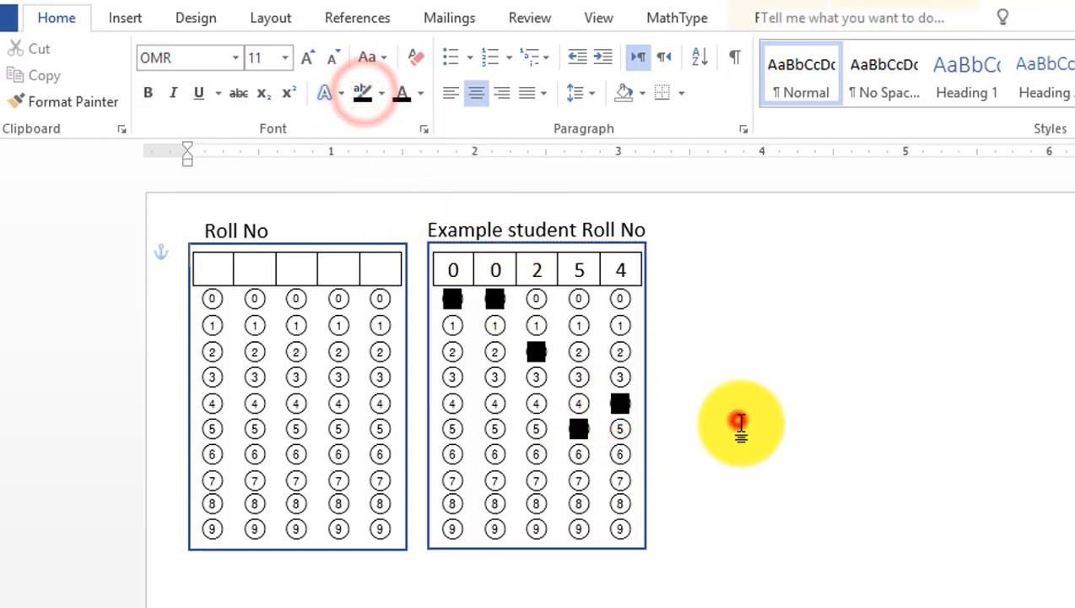
Add the title "Fenix Alcove School System Kp Swabi" beside the example grid in Times New Roman, size 12.
click(737, 268)
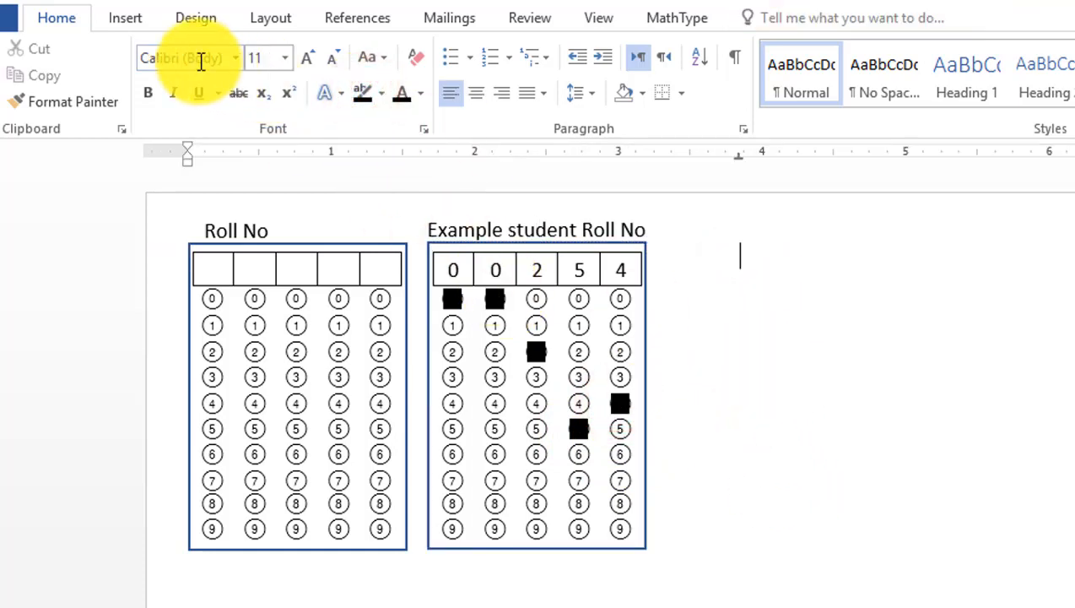
text(Times New Roman)
key(Return)
click(263, 57)
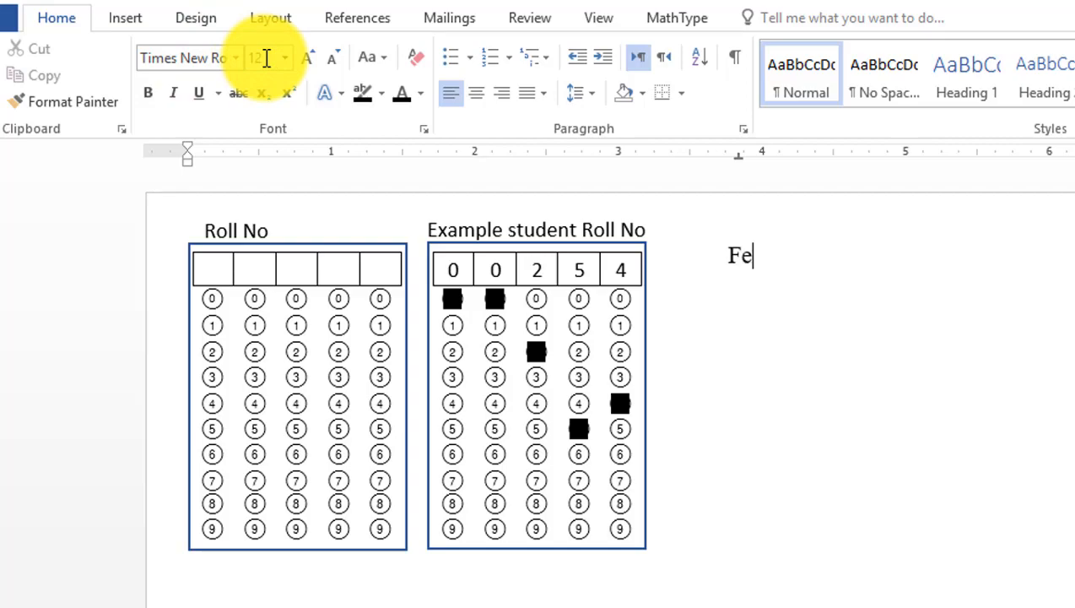
text(x)
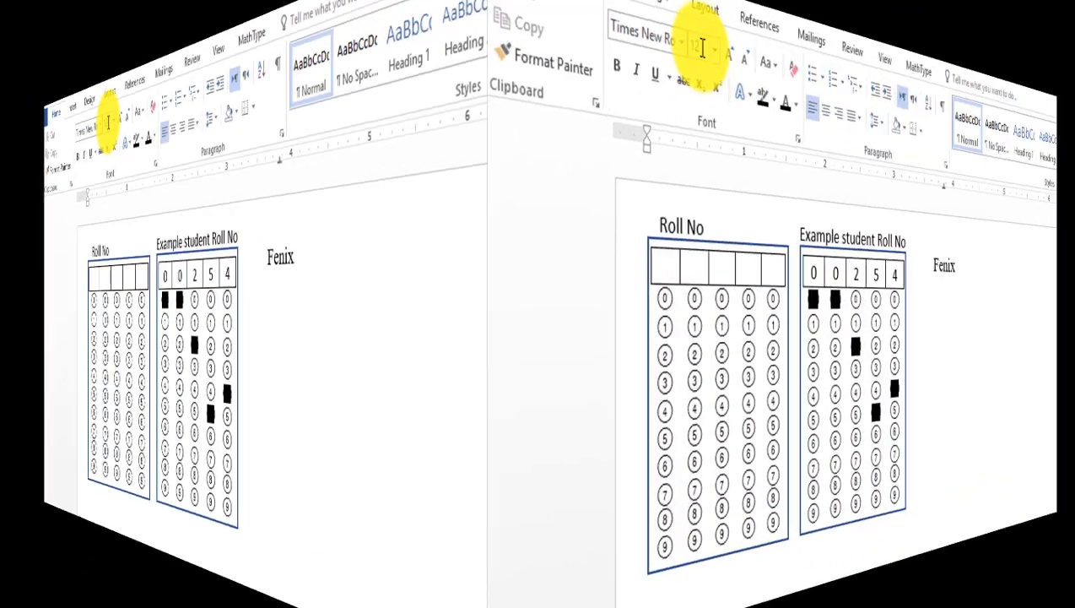
text(A)
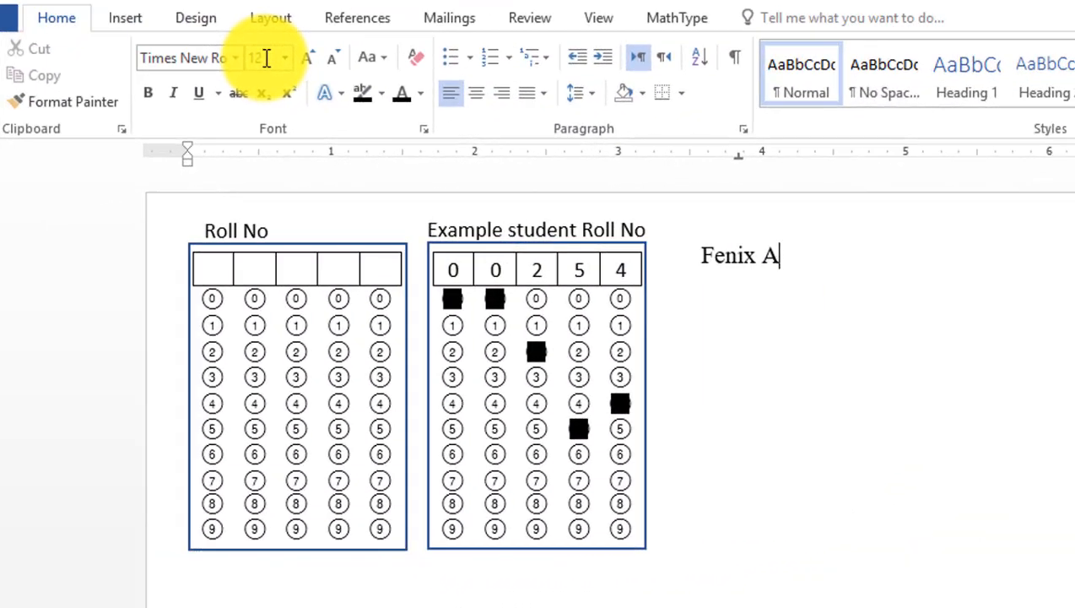
text(lcove School System Kp Swabi)
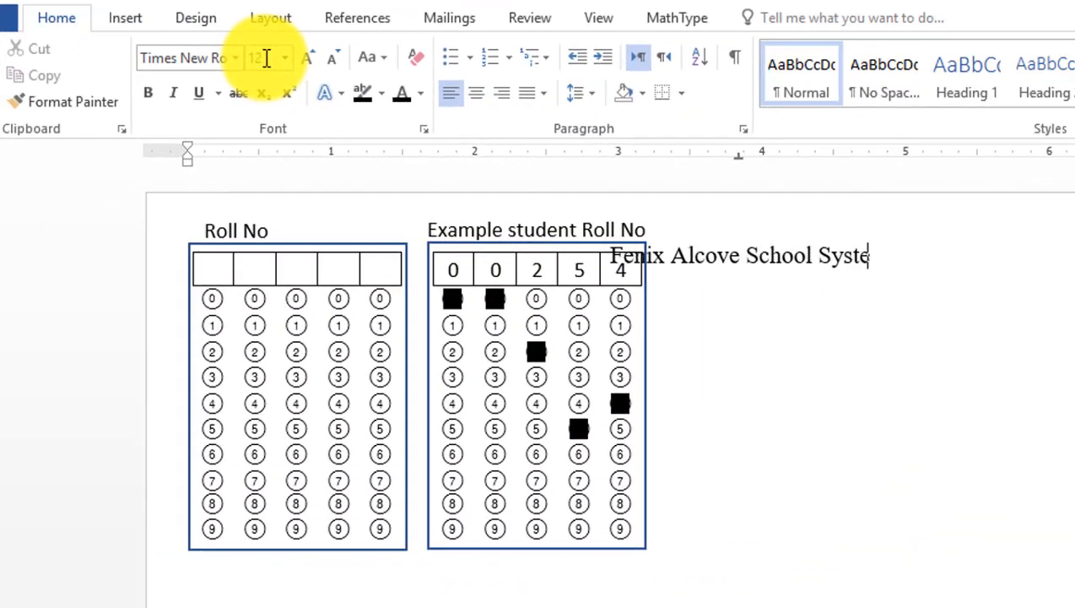
Shift the school title clear of the example grid and add the lines "English Paper" and "(Fresh New Course)" beneath it.
click(176, 234)
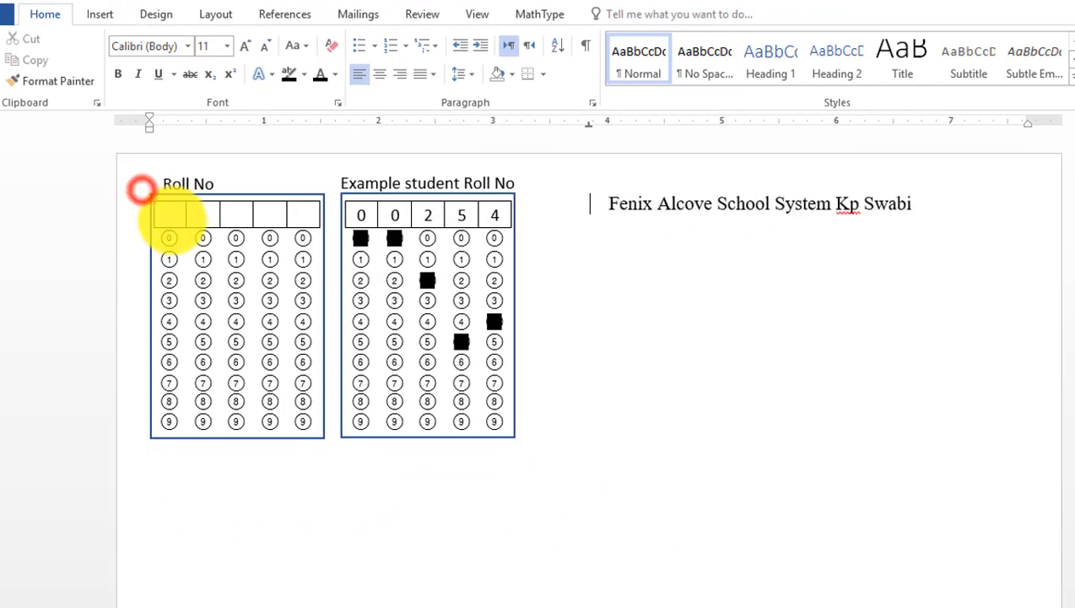
click(917, 199)
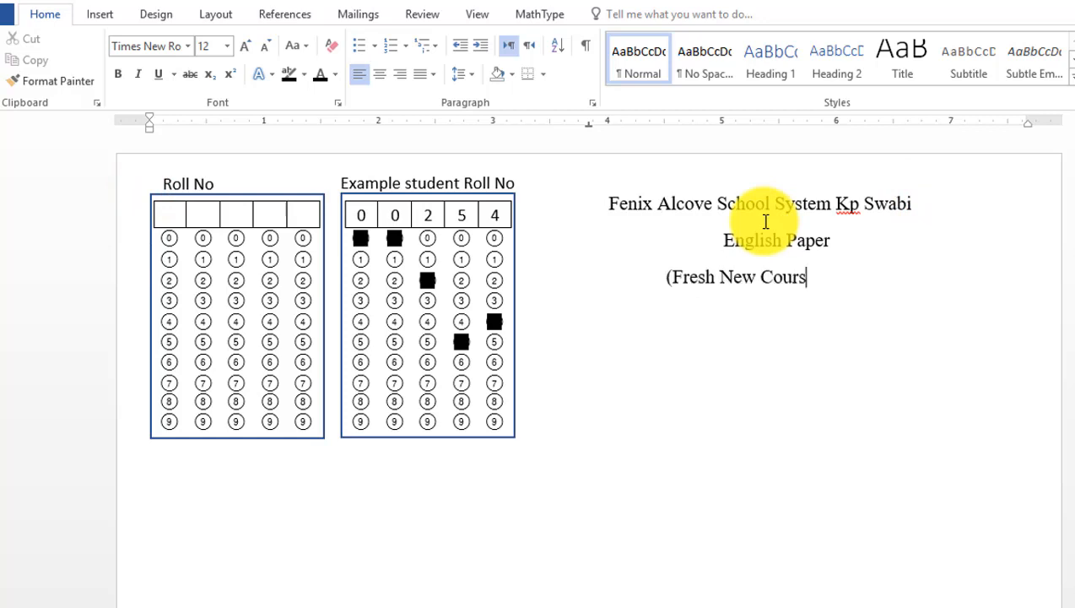
click(663, 284)
key(Tab)
key(BackSpace)
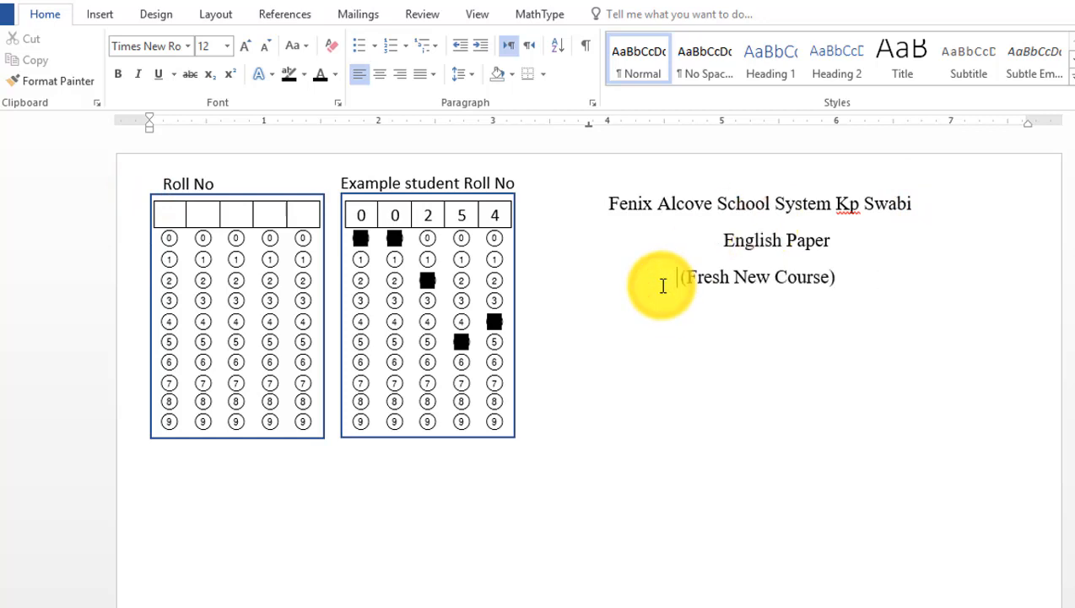
Centre-align the three title lines and cut and paste them one line lower beside the example grid.
click(606, 204)
drag(606, 204, 855, 278)
click(380, 74)
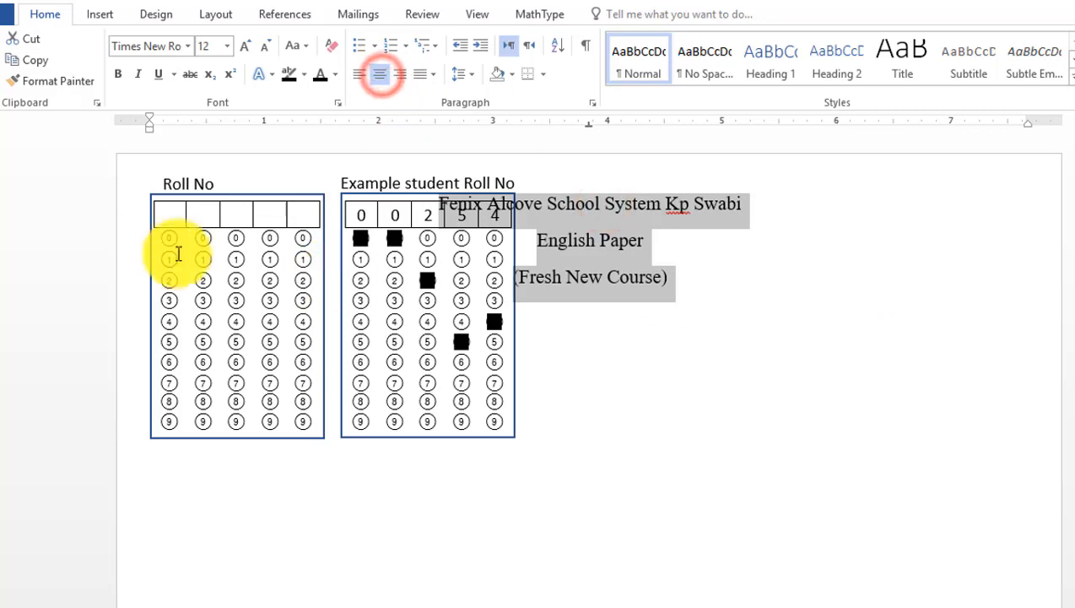
key(ctrl+x)
double_click(773, 235)
key(ctrl+v)
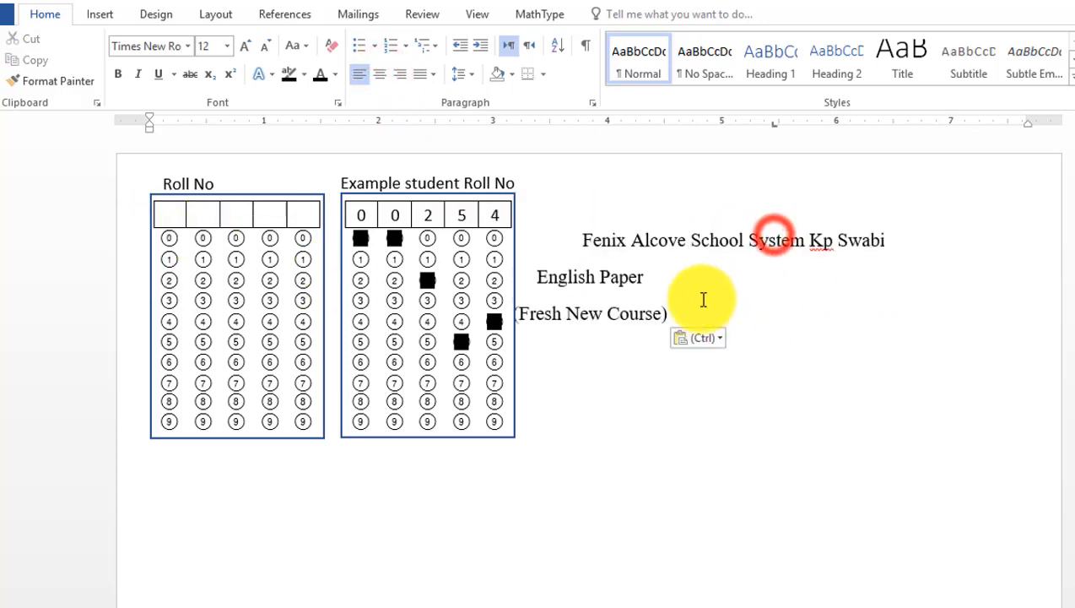
Indent the three title lines with tabs so they sit clear of the example grid.
click(536, 279)
key(Tab)
click(145, 315)
key(Tab)
click(580, 243)
key(Tab)
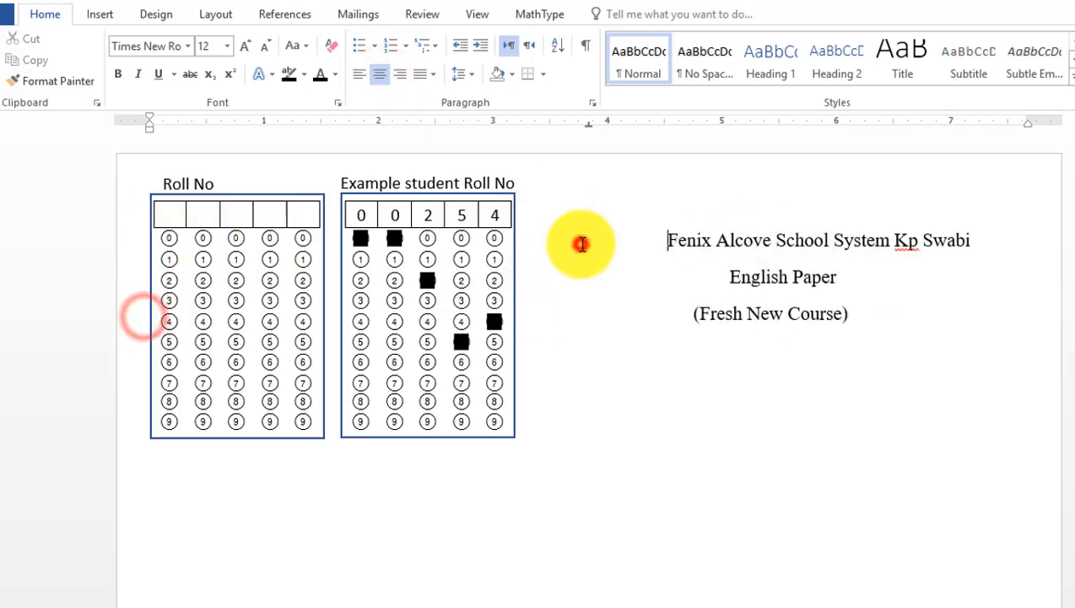
Make the school title line bold and set its font size to 14.
drag(655, 242, 981, 232)
click(117, 74)
click(207, 45)
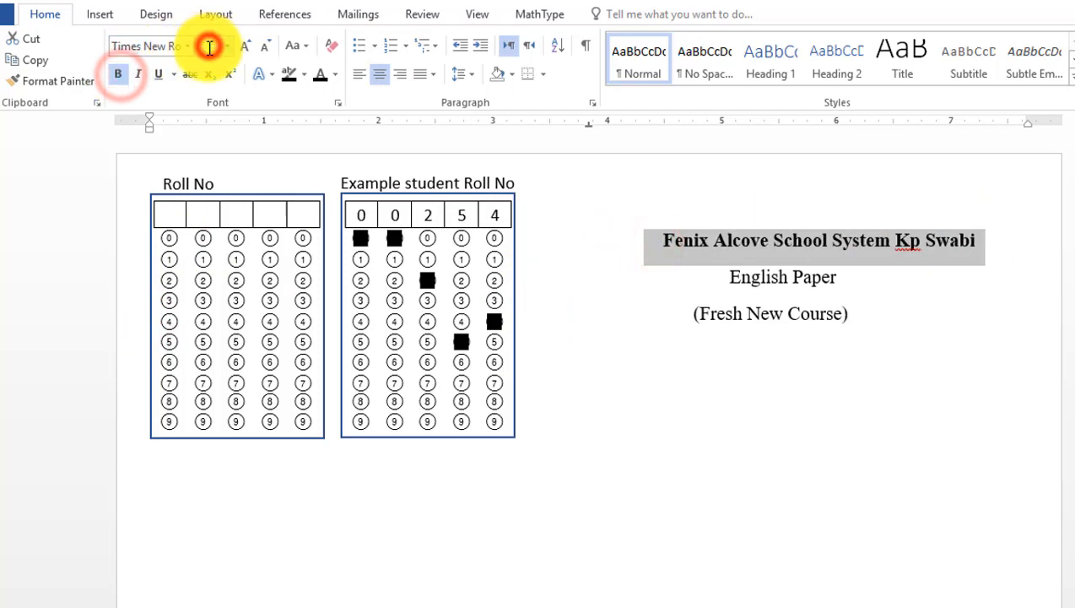
text(14)
key(Return)
click(658, 296)
Reduce the leading space of the three title lines so they sit centred under one another in the area beside the grids.
click(634, 238)
key(BackSpace)
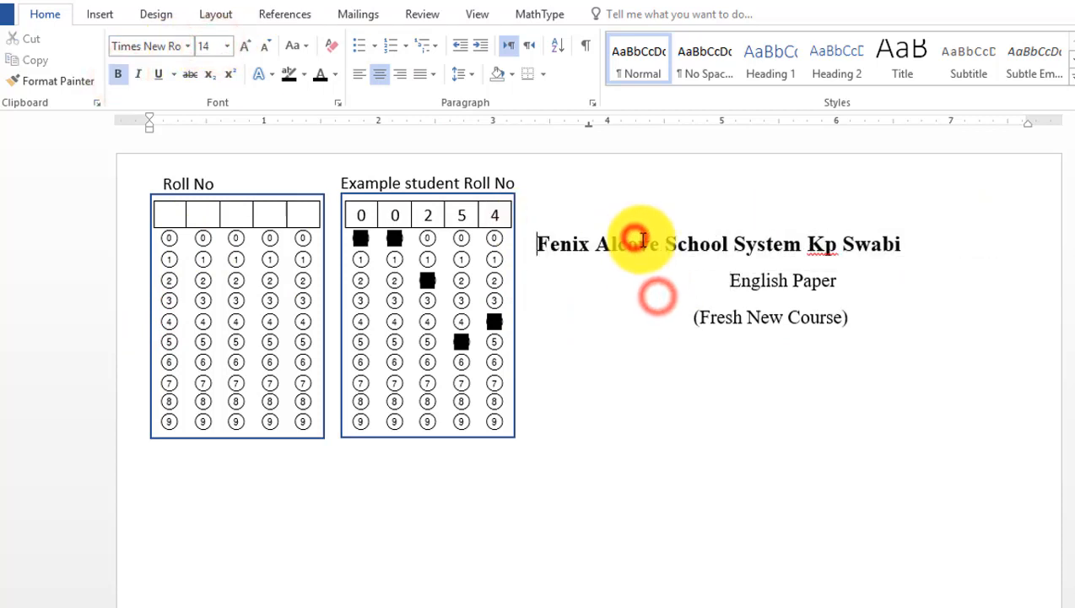
click(727, 287)
key(BackSpace)
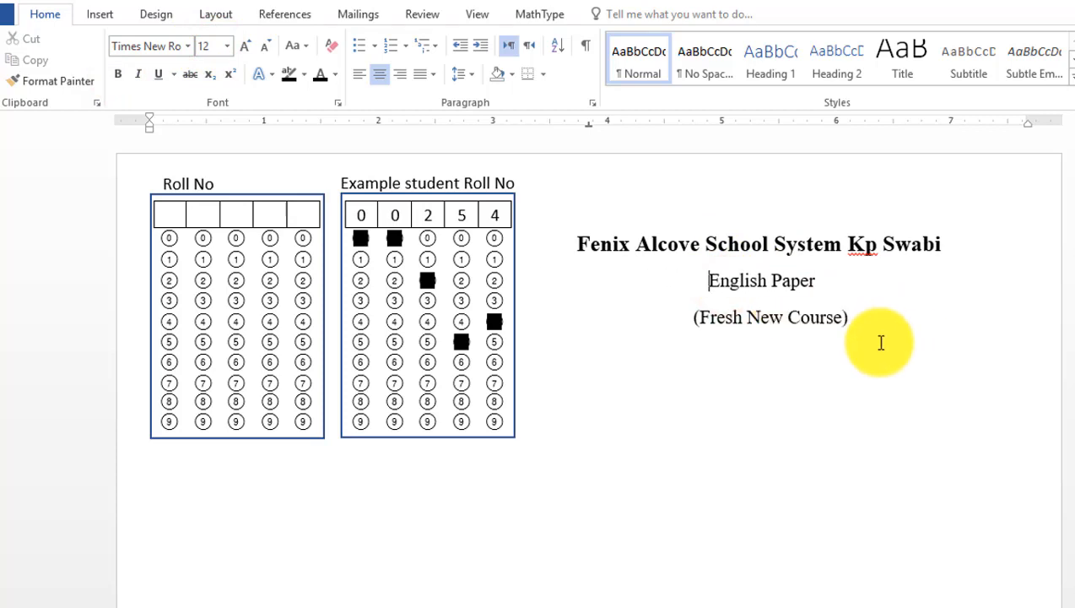
click(690, 317)
key(BackSpace)
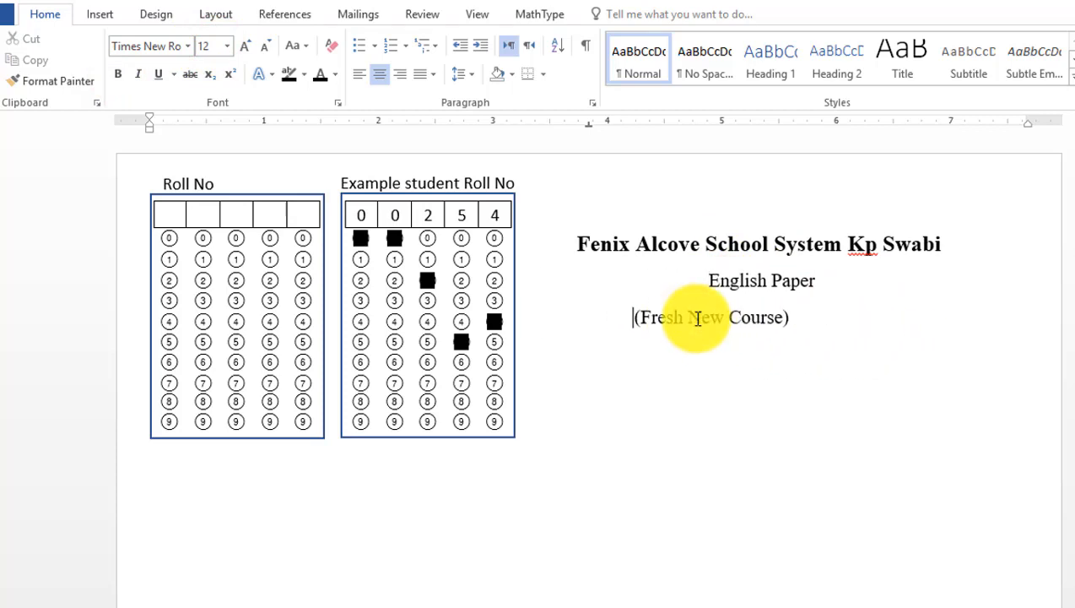
Paste the roll number filling instruction and a line with "Time: 20 minutes", "Section-A" and "Marks:20" below the bubble grids.
scroll(700, 319, down, 1)
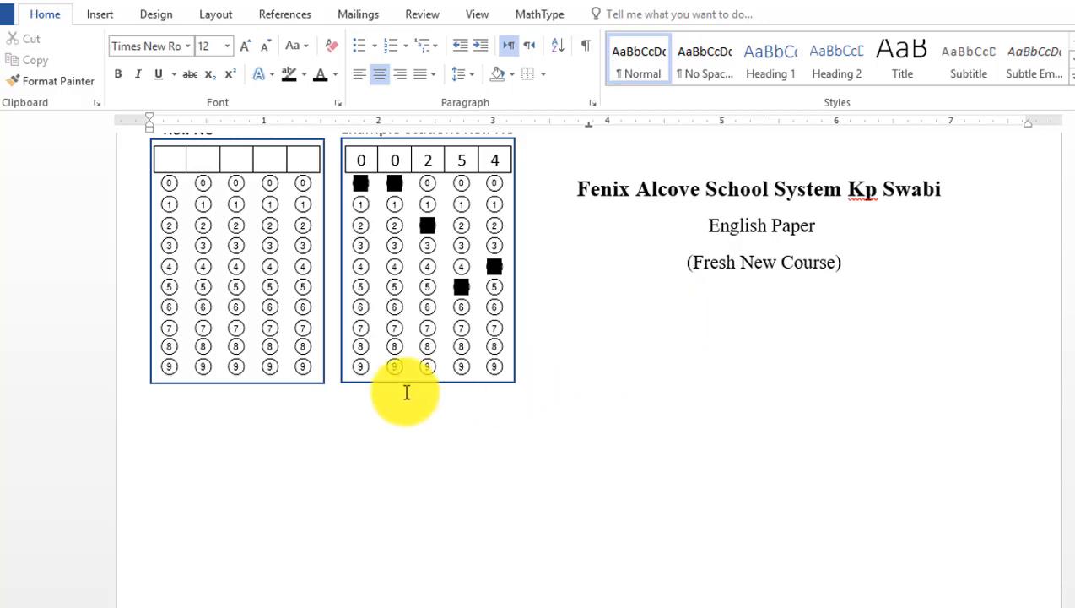
click(187, 427)
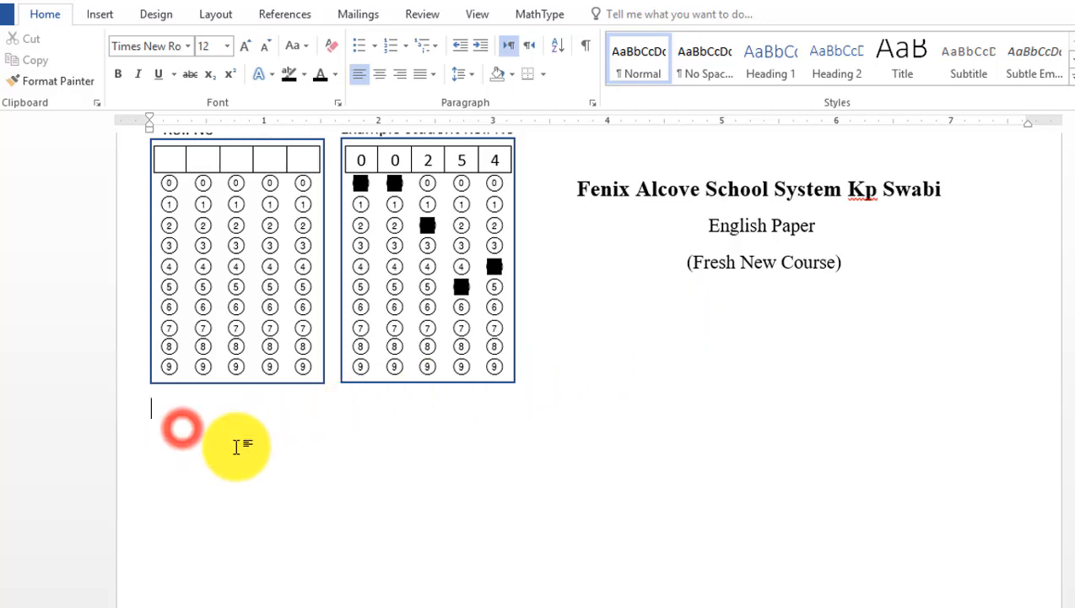
key(ctrl+v)
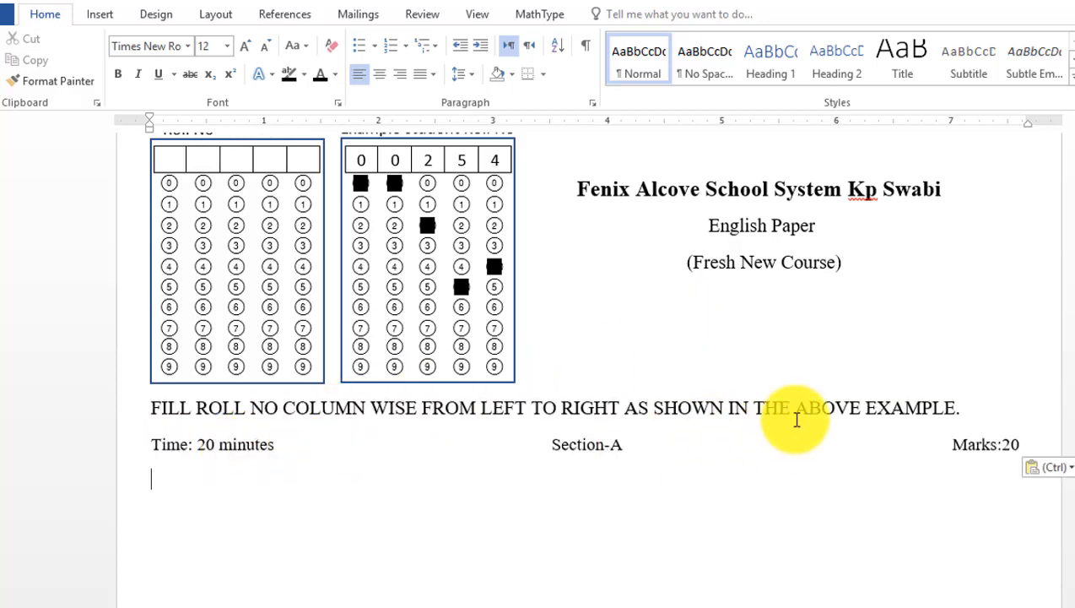
click(531, 408)
Add "Q1. Choose the correct options A, B, C, D from the following." below the time and marks line at font size 12.
scroll(591, 445, down, 1)
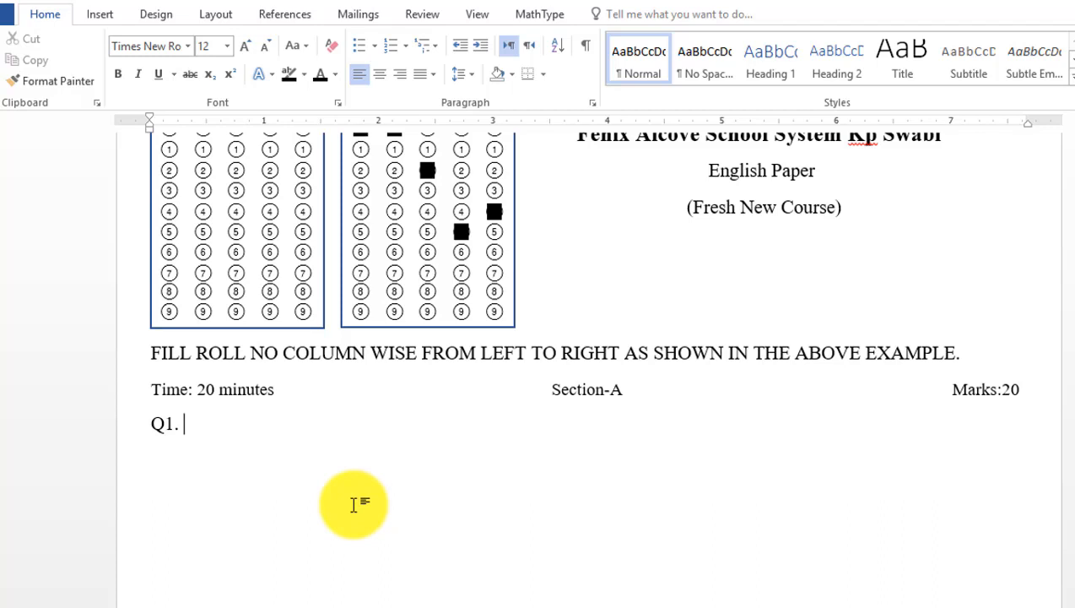
key(ctrl+v)
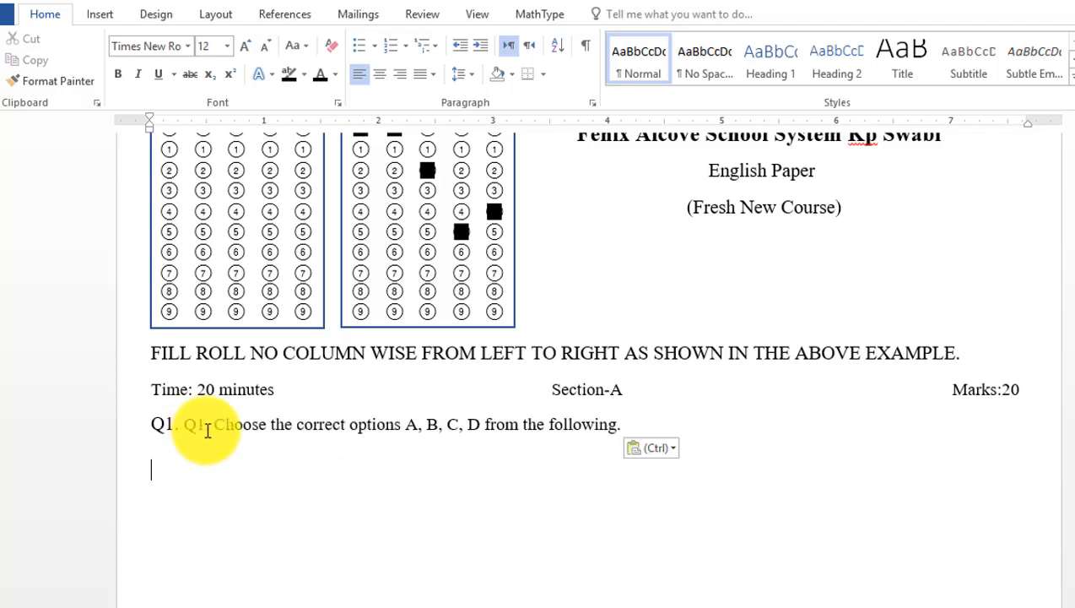
key(BackSpace)
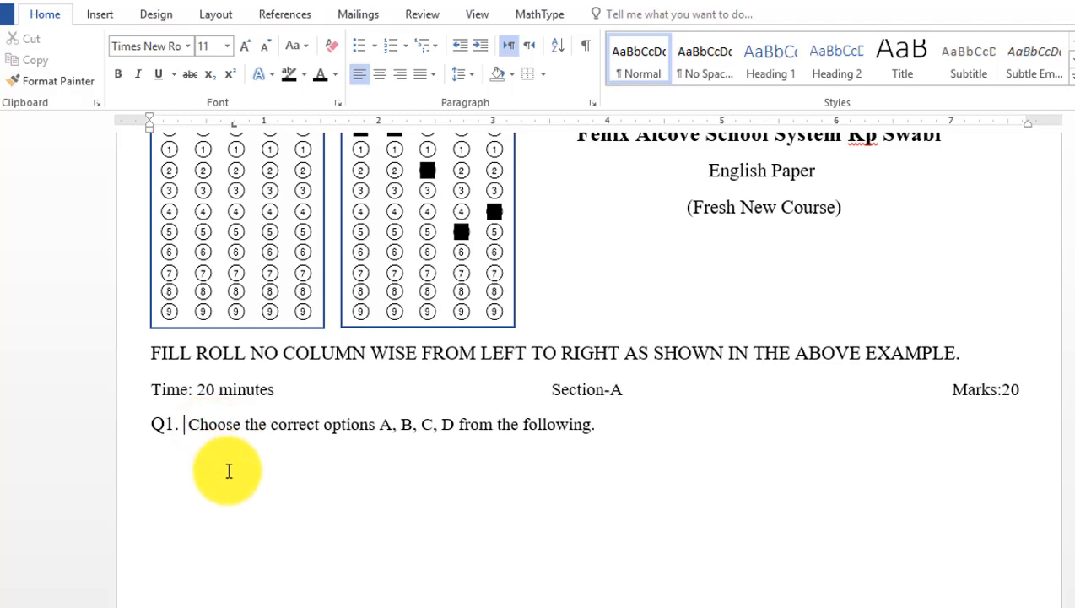
click(149, 423)
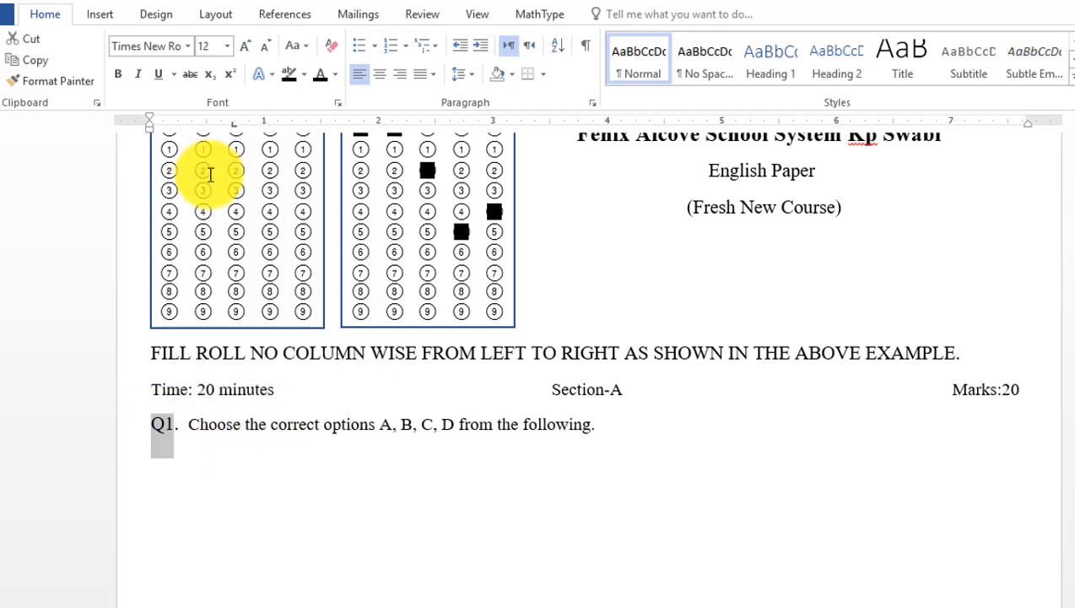
click(256, 427)
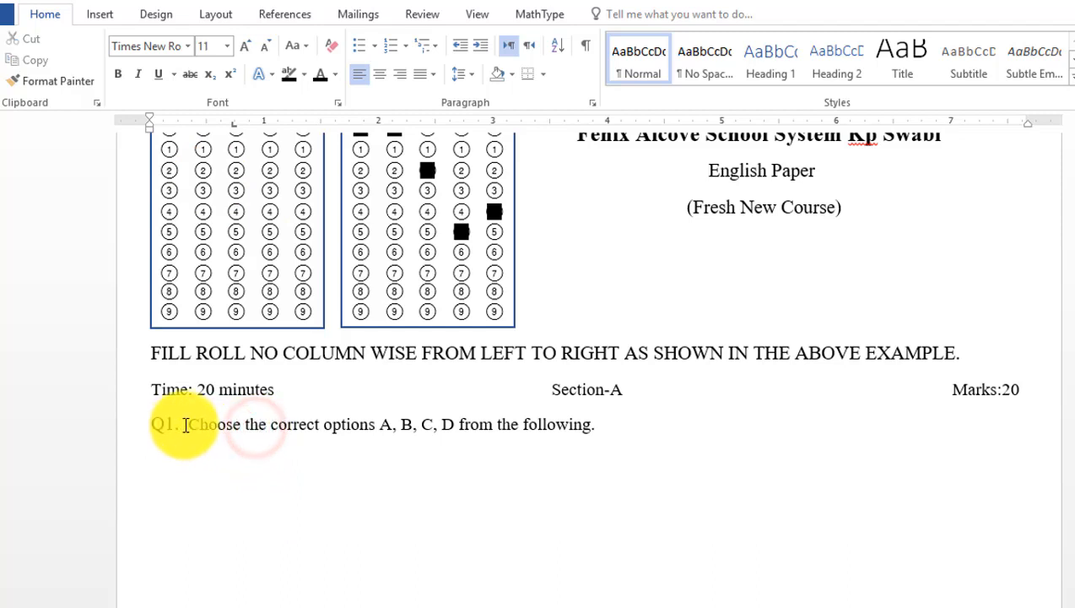
drag(185, 427, 617, 432)
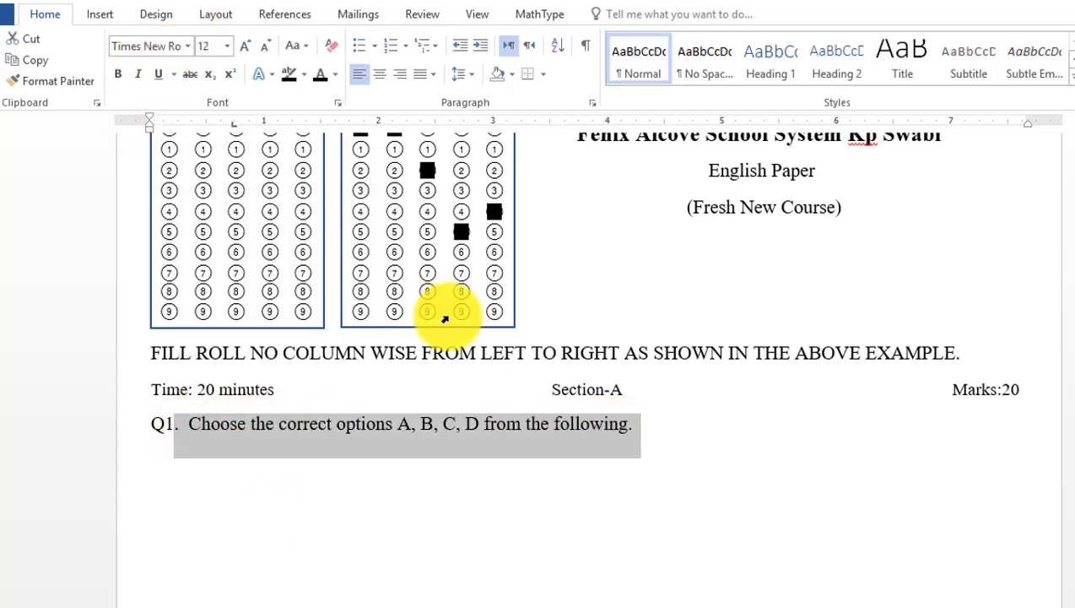
Start an i, ii, iii numbered list below Q1 with "There are ………….type sentences." and the options Two, three, five, seven.
click(446, 468)
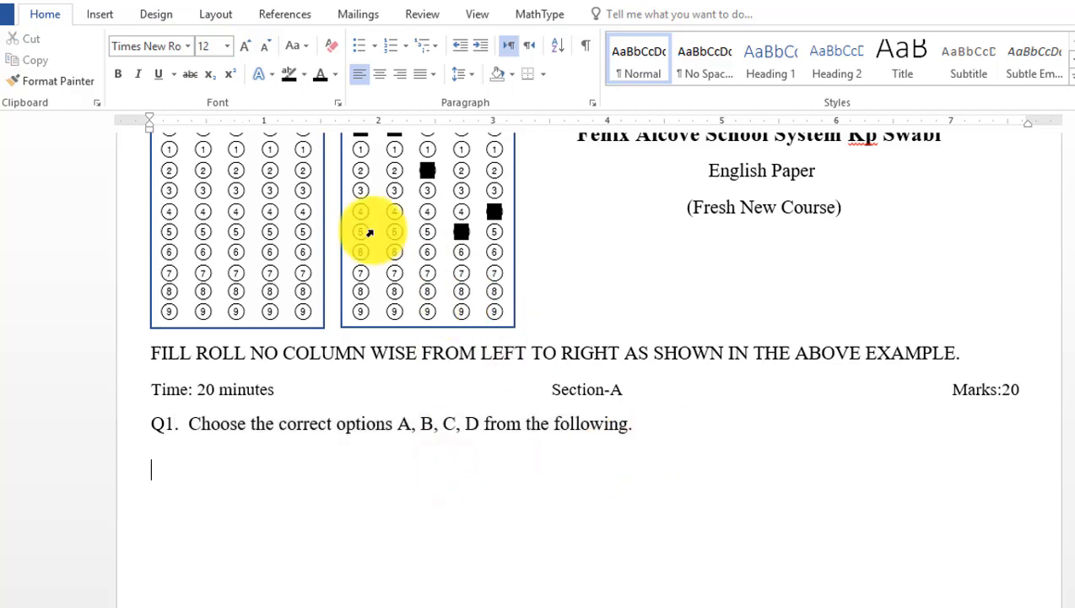
click(404, 46)
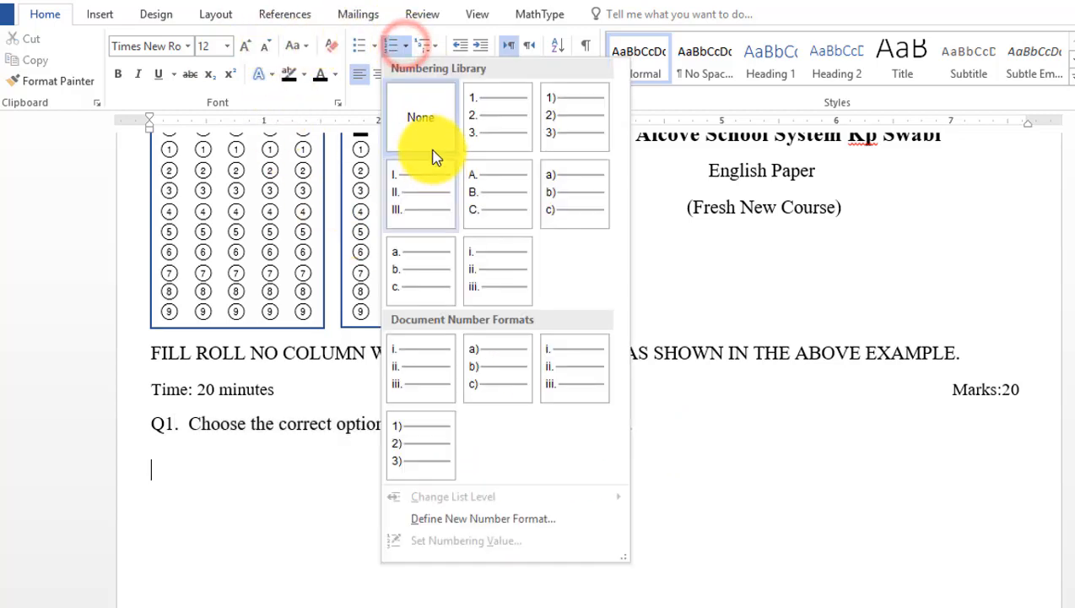
click(478, 266)
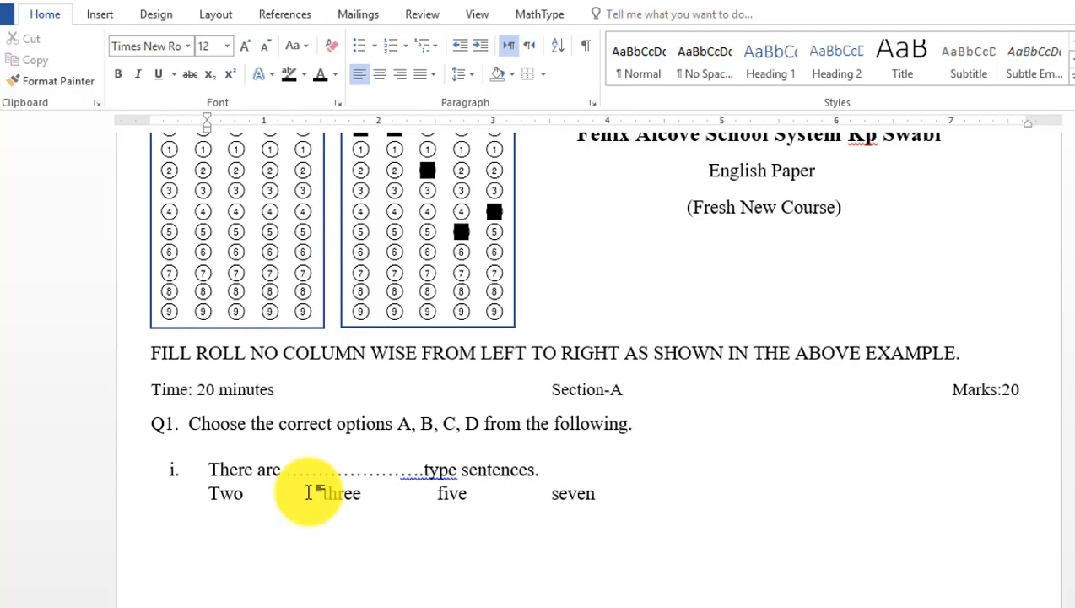
Insert circled A before "Two" and circled B before "three" using the OMR font.
click(208, 497)
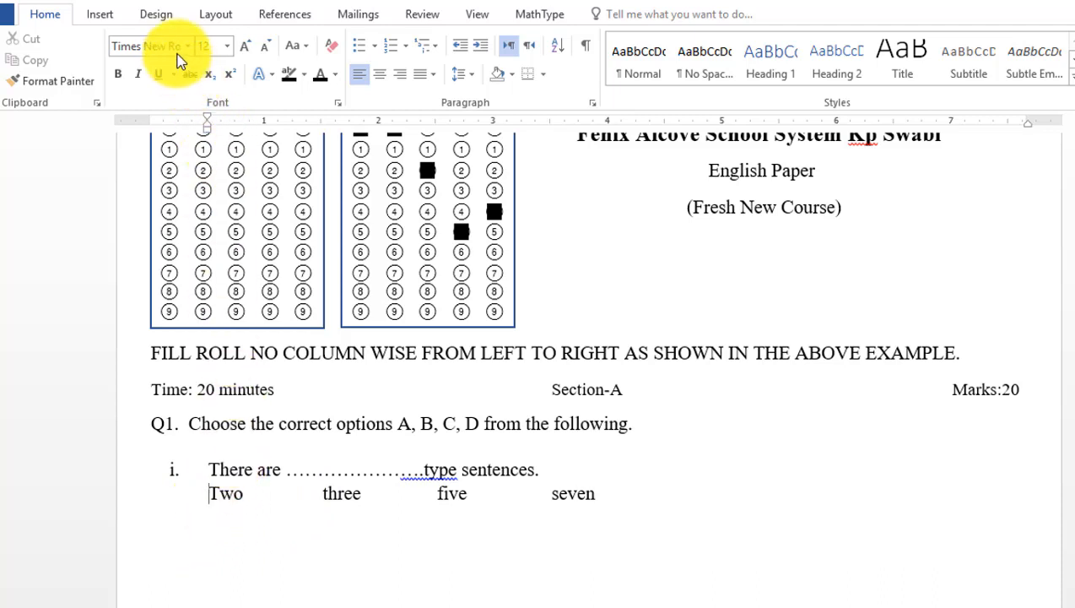
text(OMR)
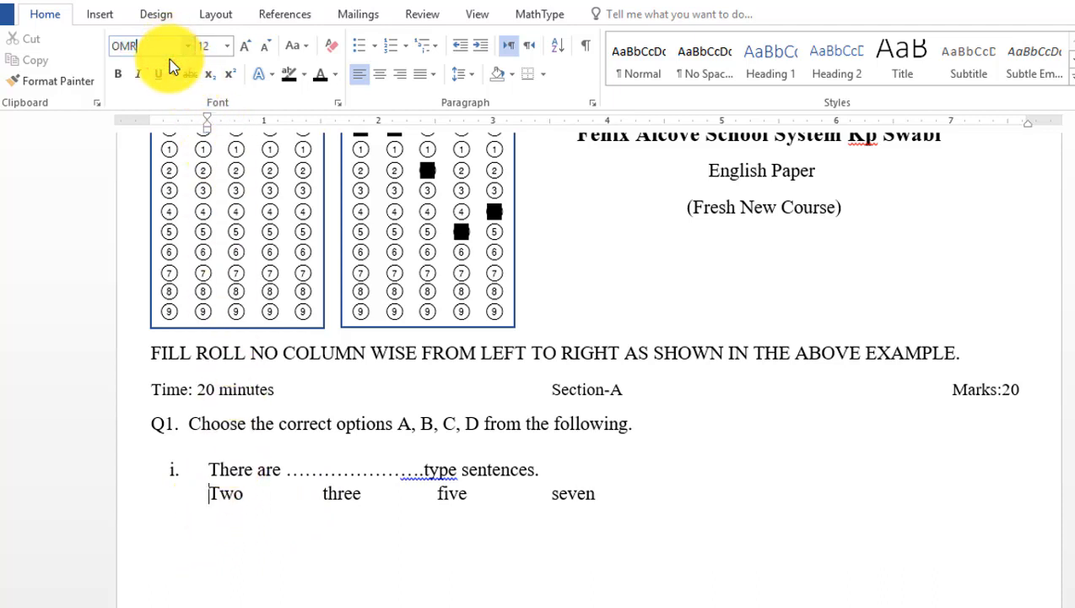
key(Return)
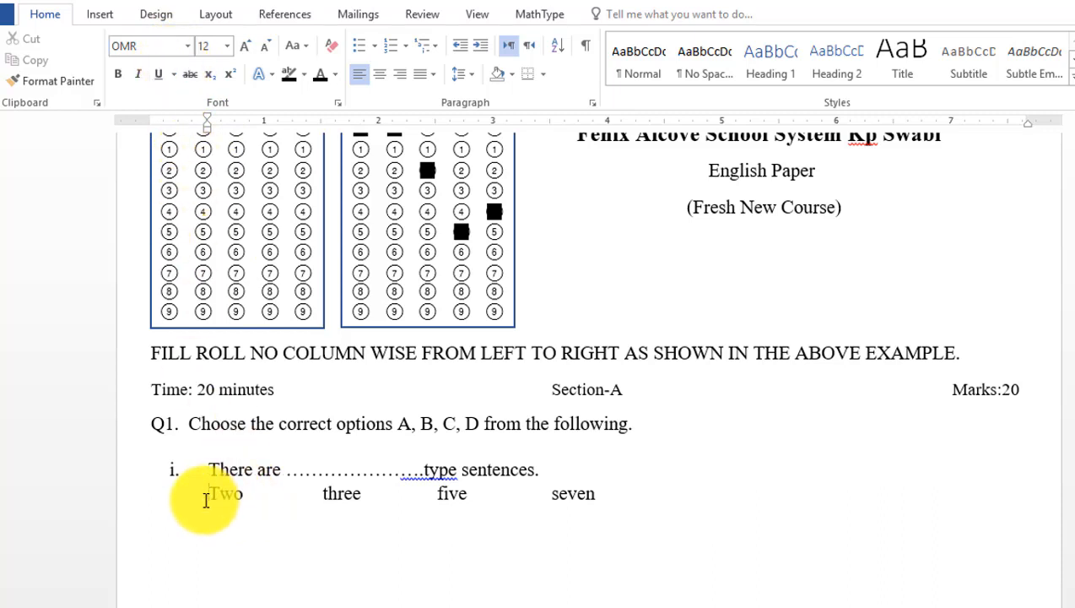
text(a)
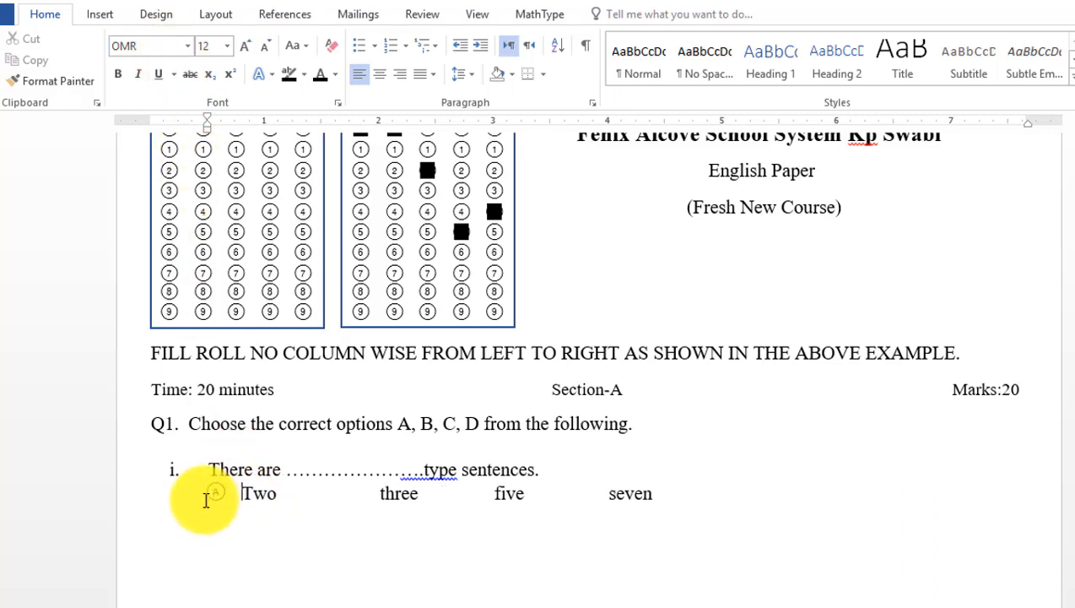
click(373, 503)
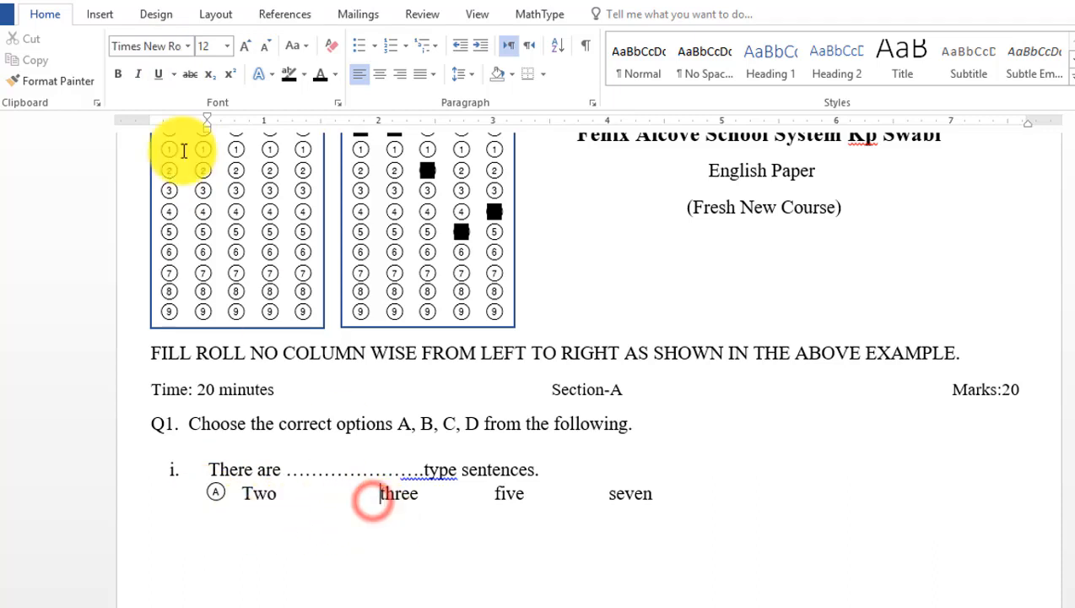
text(OMR)
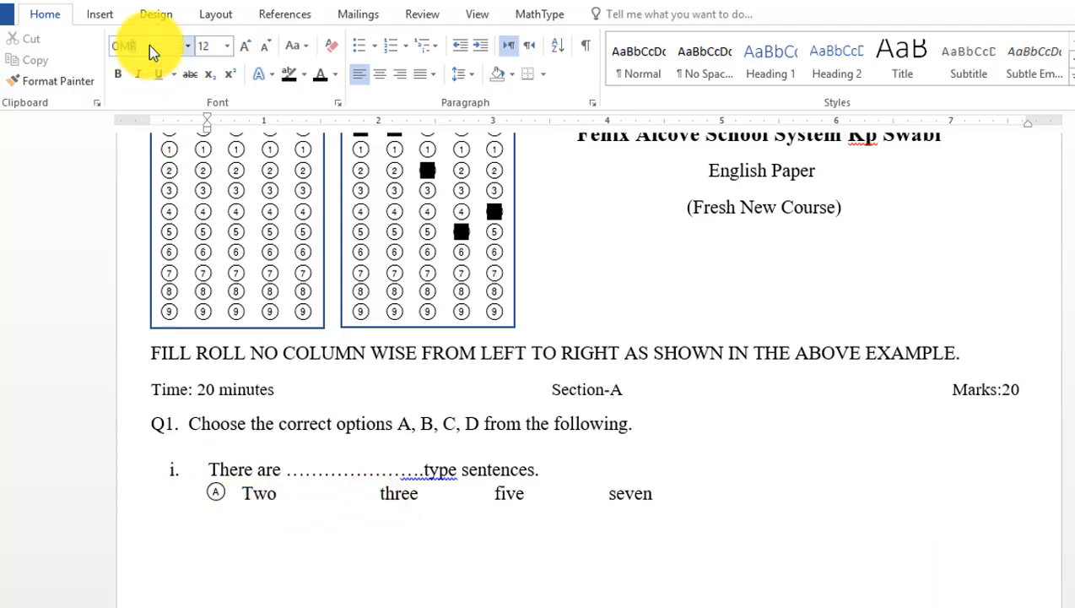
key(Return)
text(B)
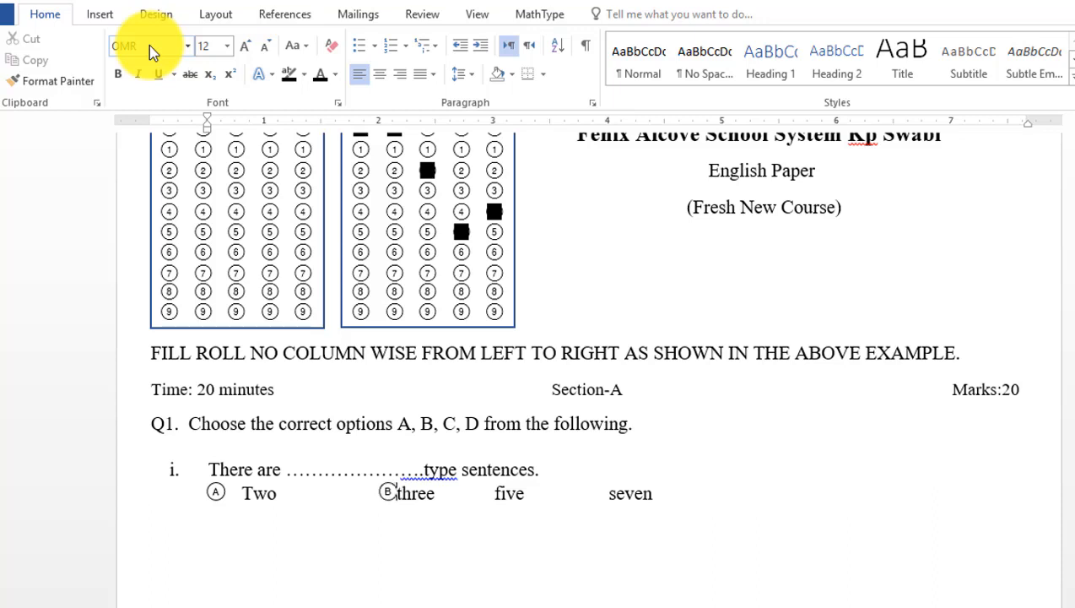
Insert circled C before "five" and circled D before "seven" using the OMR font.
click(549, 495)
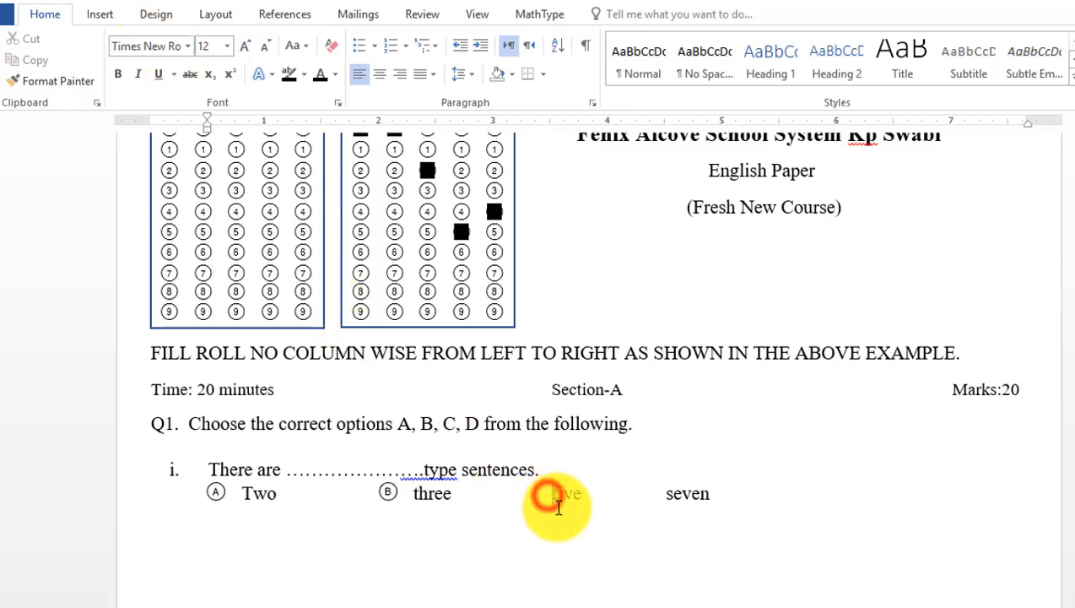
click(164, 47)
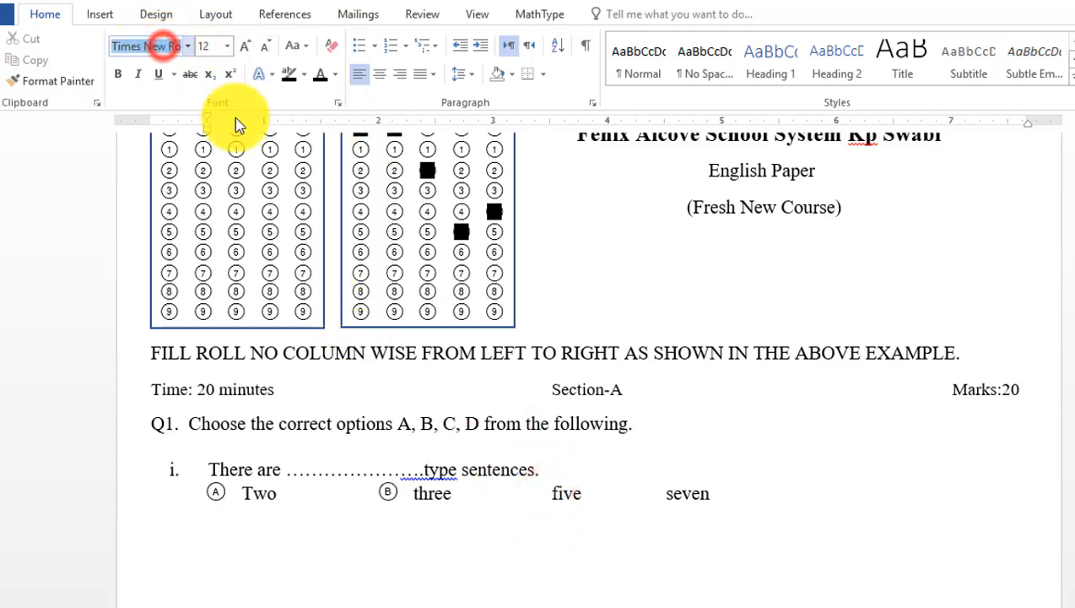
text(OMR)
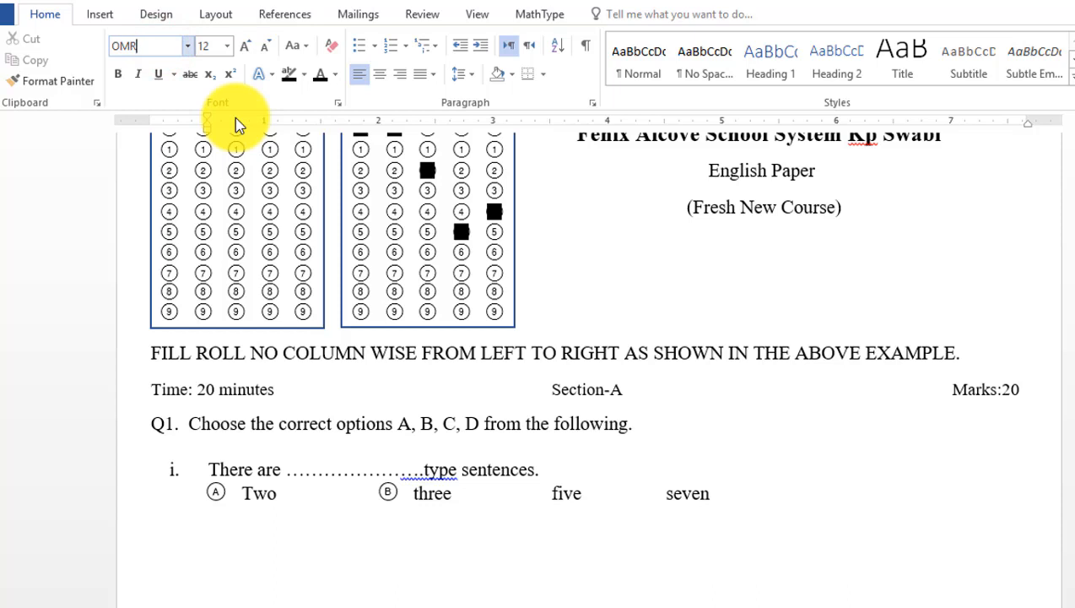
key(Return)
text(C)
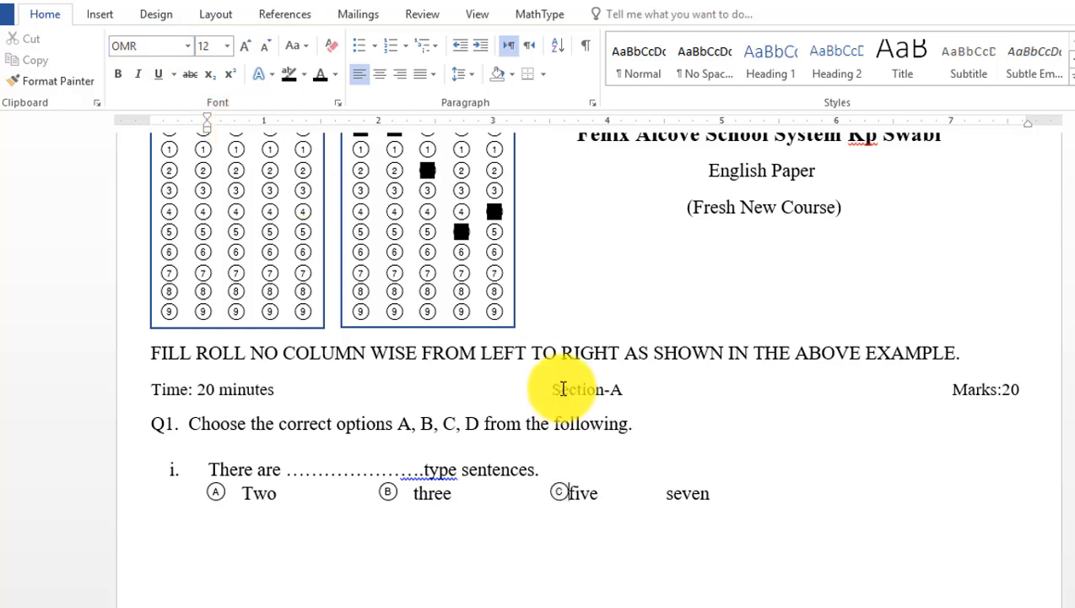
click(714, 498)
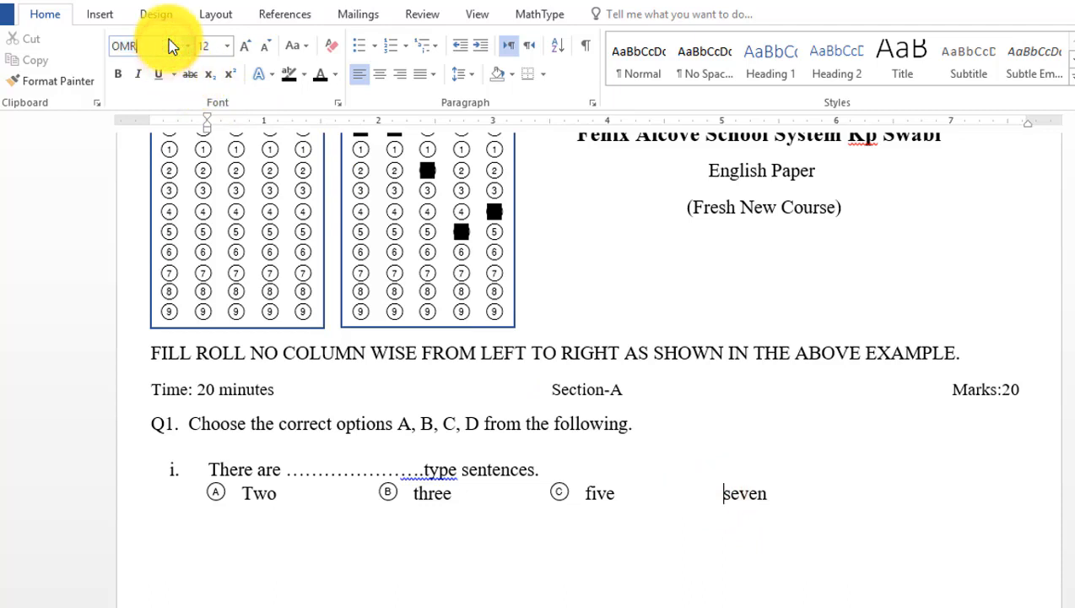
key(Return)
text(D)
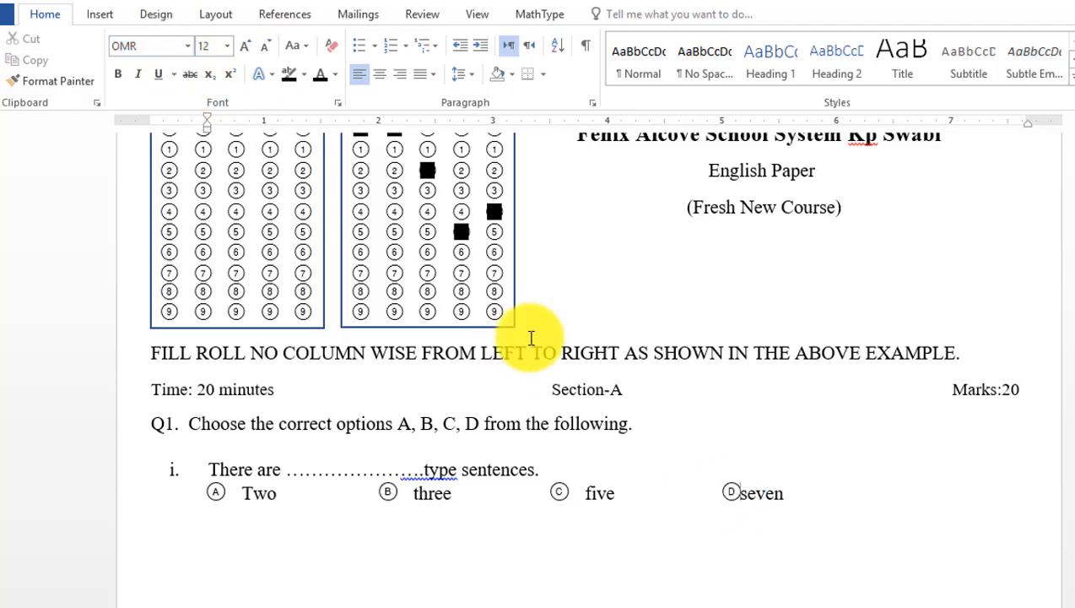
Set the line spacing of question i and its options row to 1.5.
scroll(657, 535, down, 3)
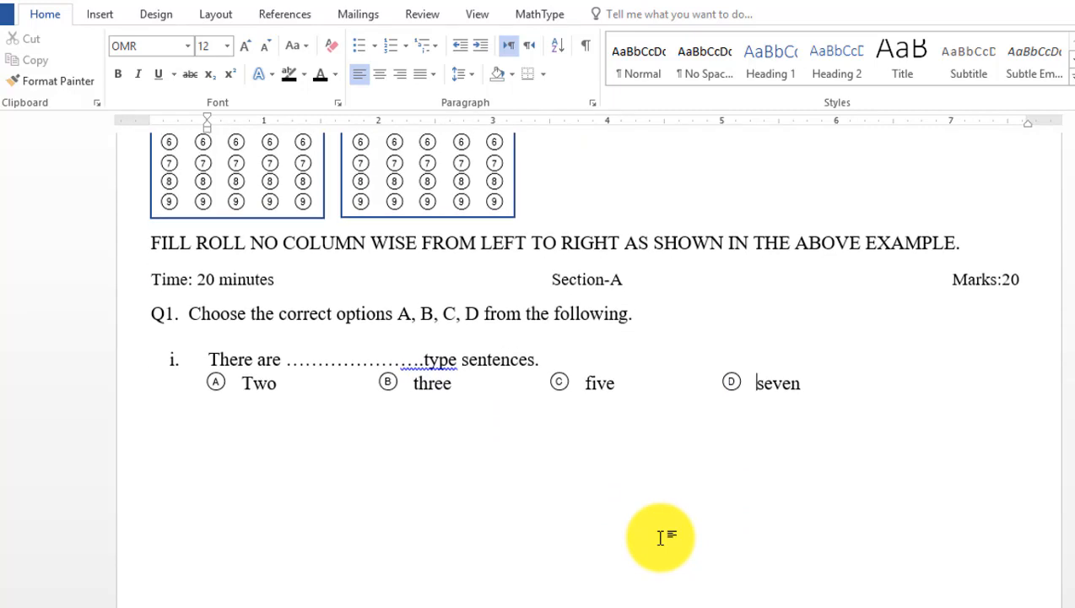
drag(823, 390, 159, 330)
click(461, 74)
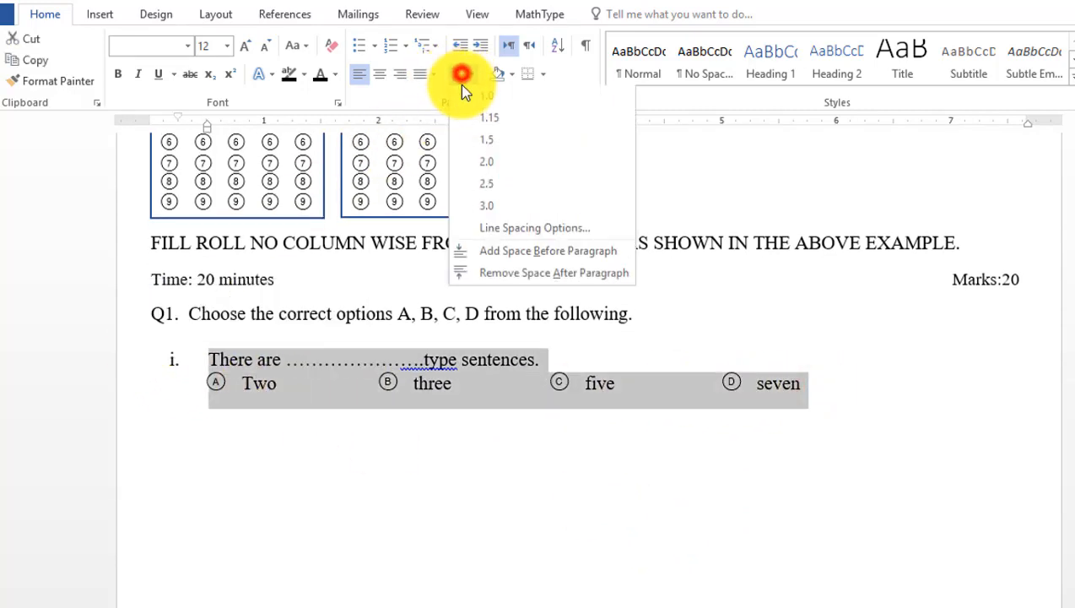
click(482, 144)
click(424, 487)
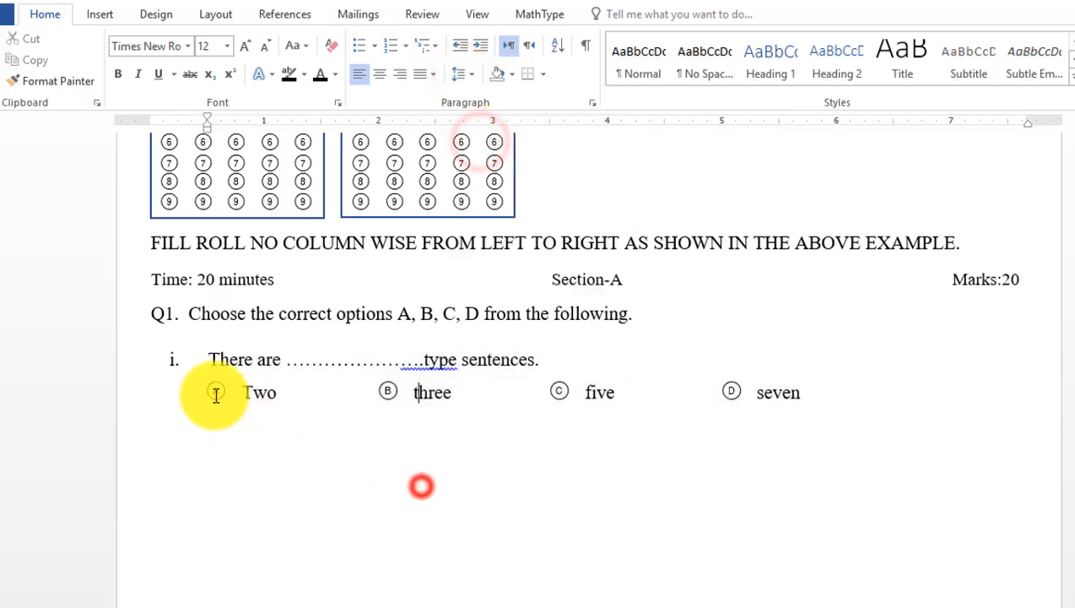
Add numbered question ii, "Possession Means" followed by a dotted blank, below the options of question i.
drag(200, 394, 640, 409)
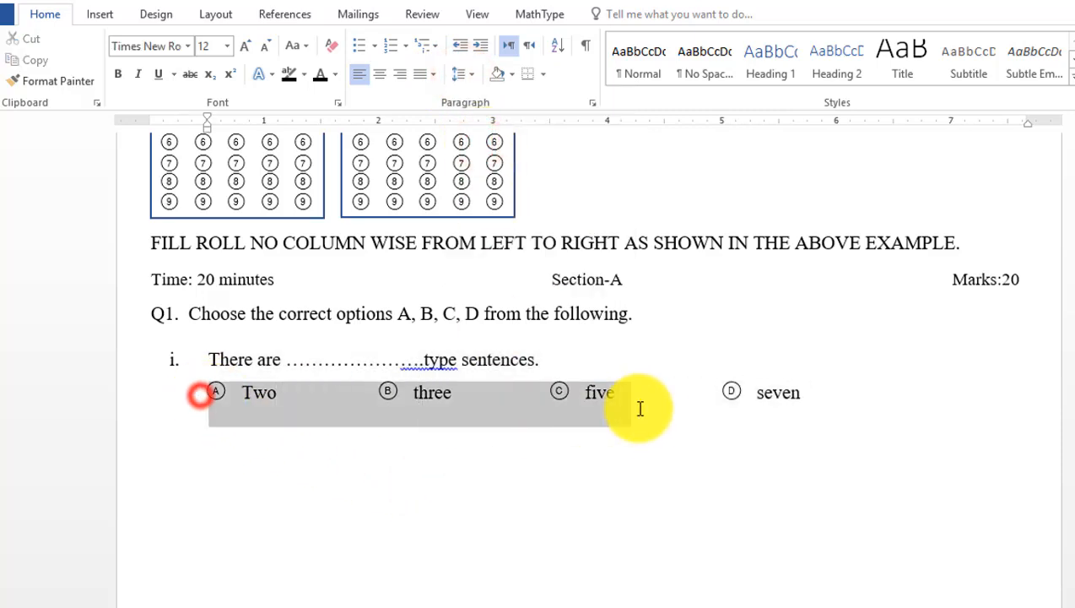
click(824, 397)
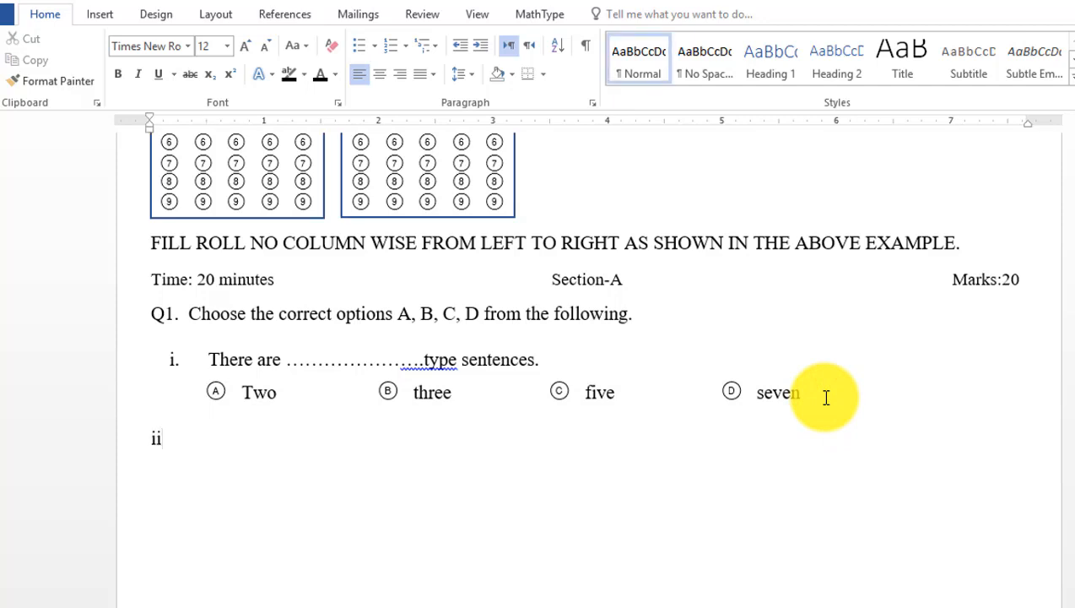
click(211, 429)
click(465, 74)
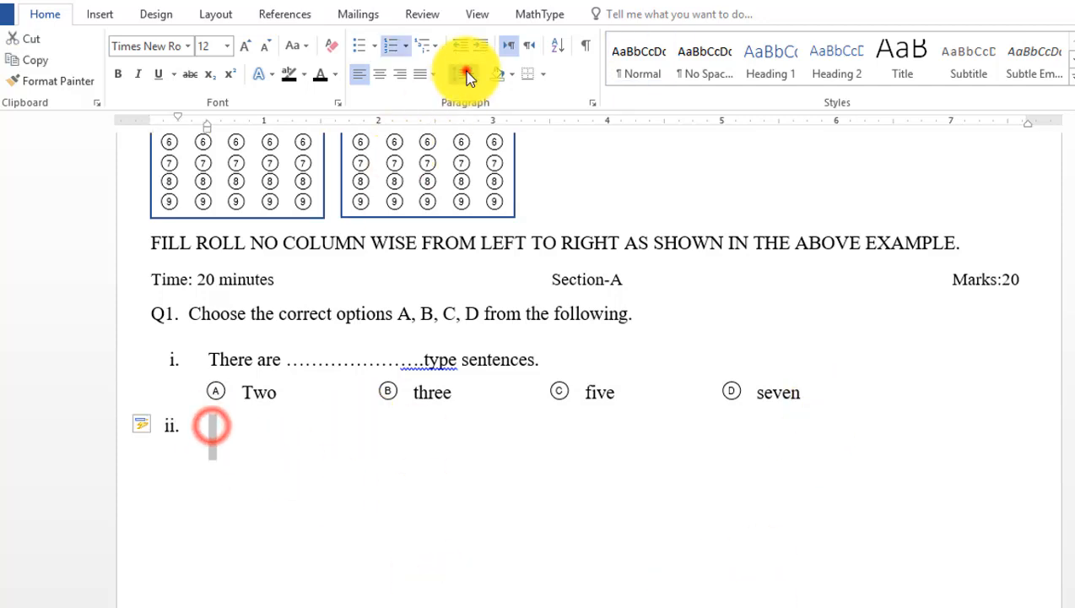
click(731, 372)
click(217, 437)
text(Possession Means…………………………)
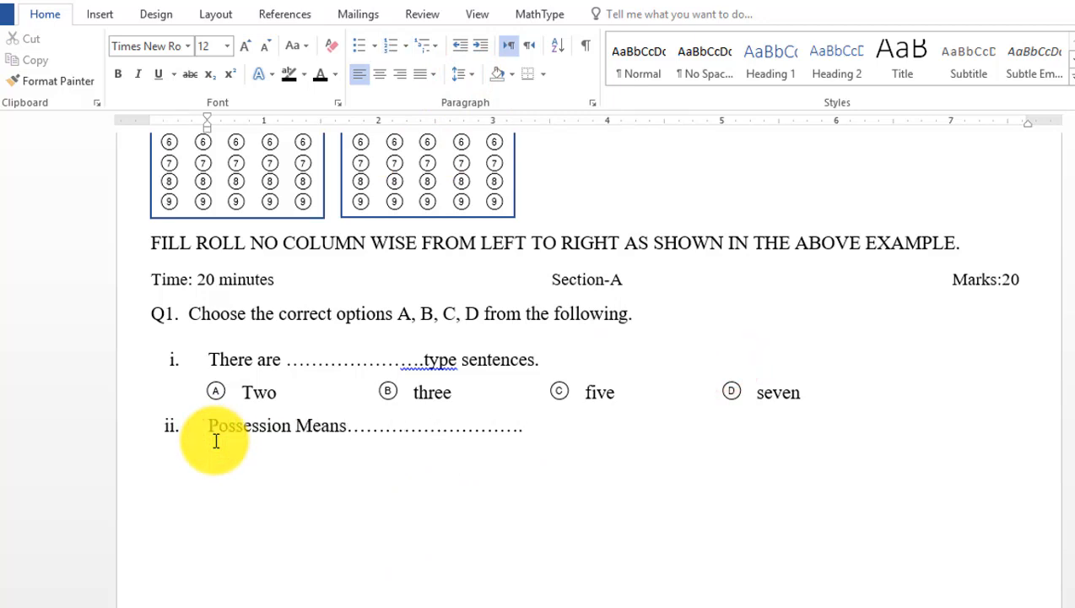
Paste the circled A to D options row from question i under question ii, aligned with the question text.
key(Return)
text(A Two	B three	C five	D seven)
click(204, 461)
key(BackSpace)
Replace the four options of question ii with Kill, Ownership, Refuse and Wise.
drag(244, 457, 279, 457)
text(MK)
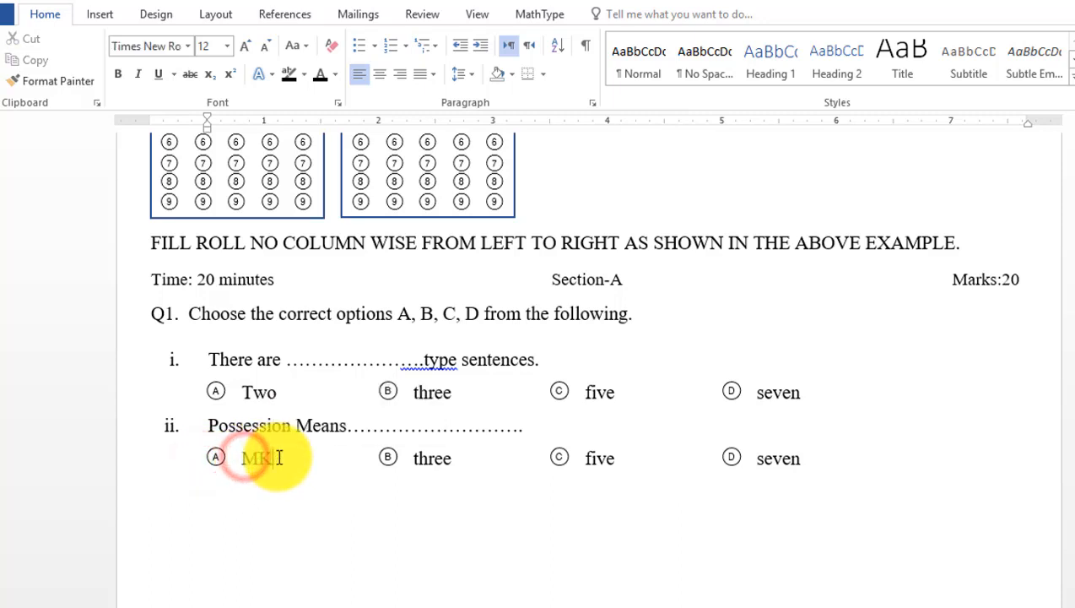
text(ill)
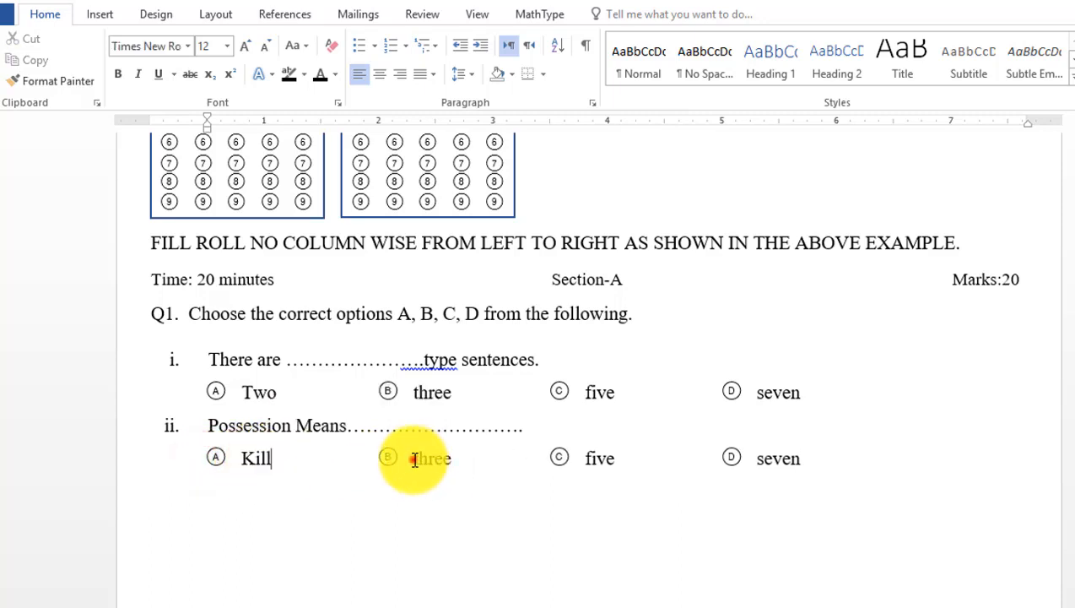
drag(412, 459, 457, 463)
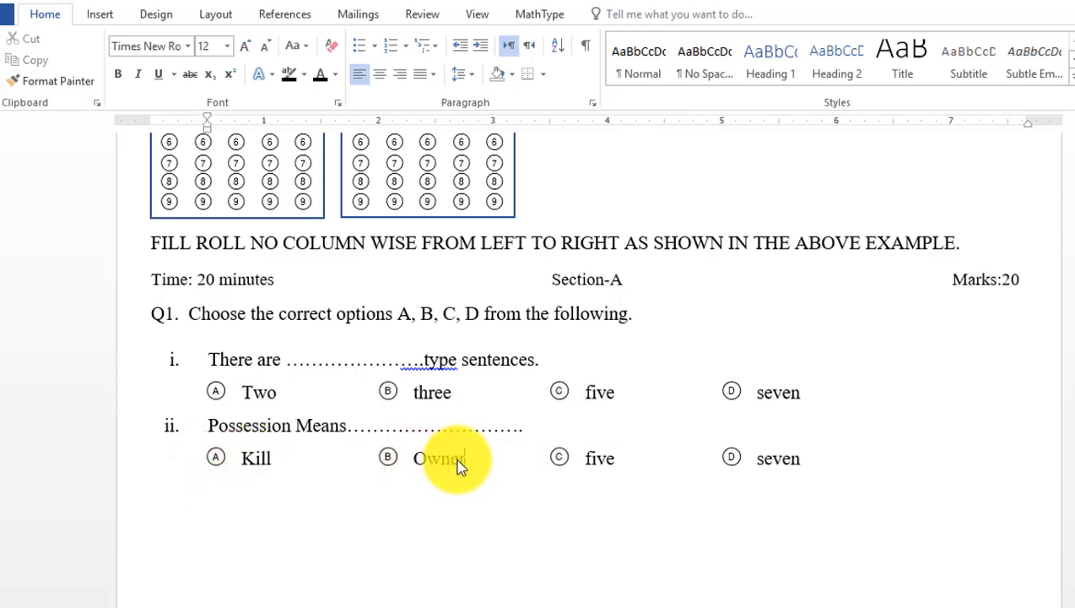
drag(589, 459, 620, 459)
text(Refuse)
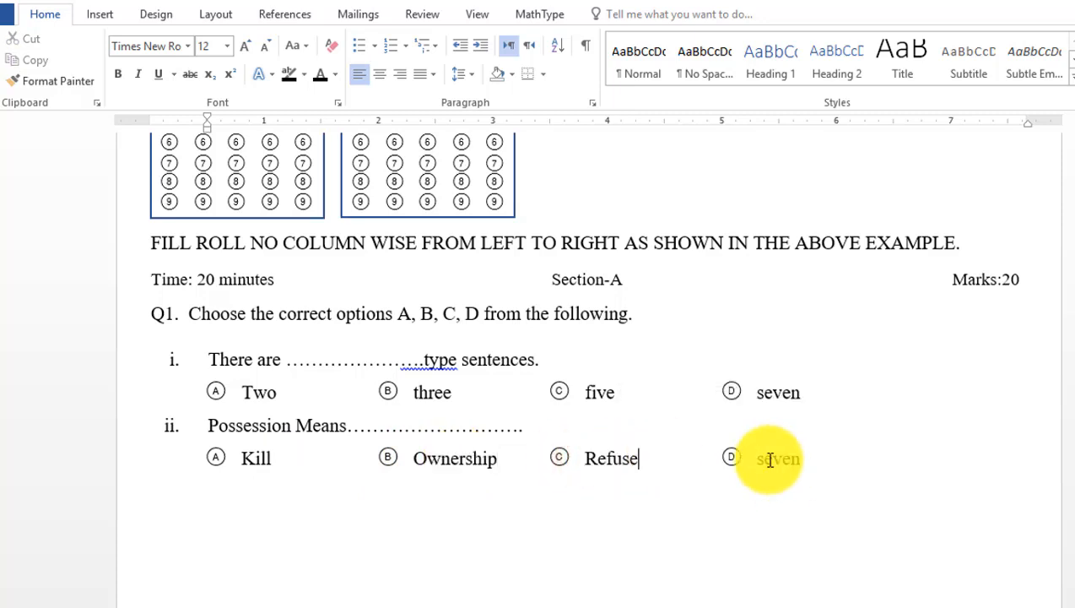
drag(759, 459, 798, 456)
text(Wise)
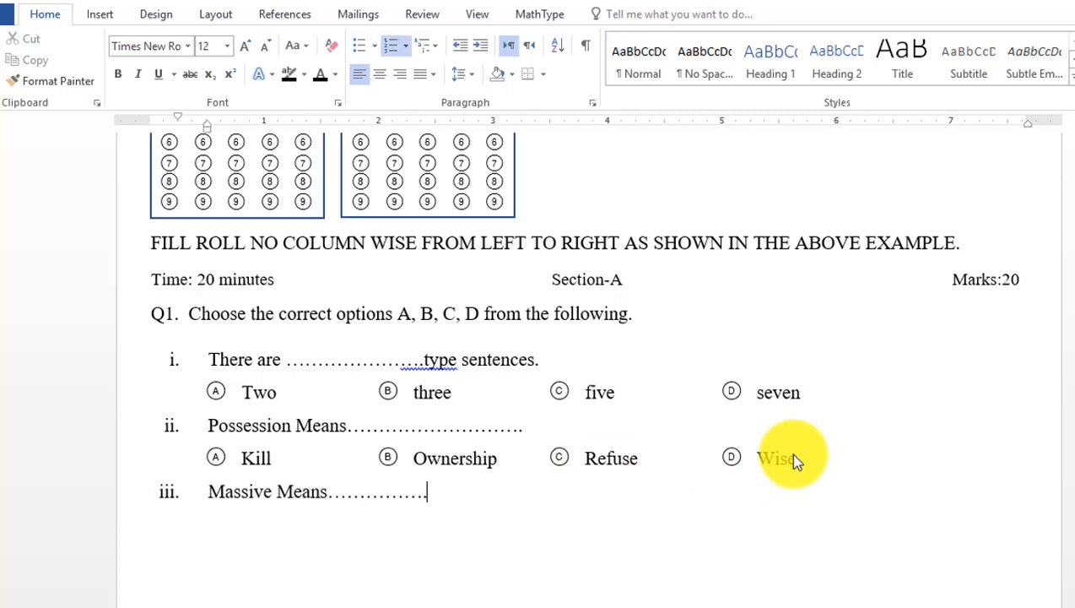
Add question iii, "Massive Means" followed by a dotted blank, and paste the circled A to D options row unnumbered beneath it.
text(A	Two	B	three	C	five	D	seven)
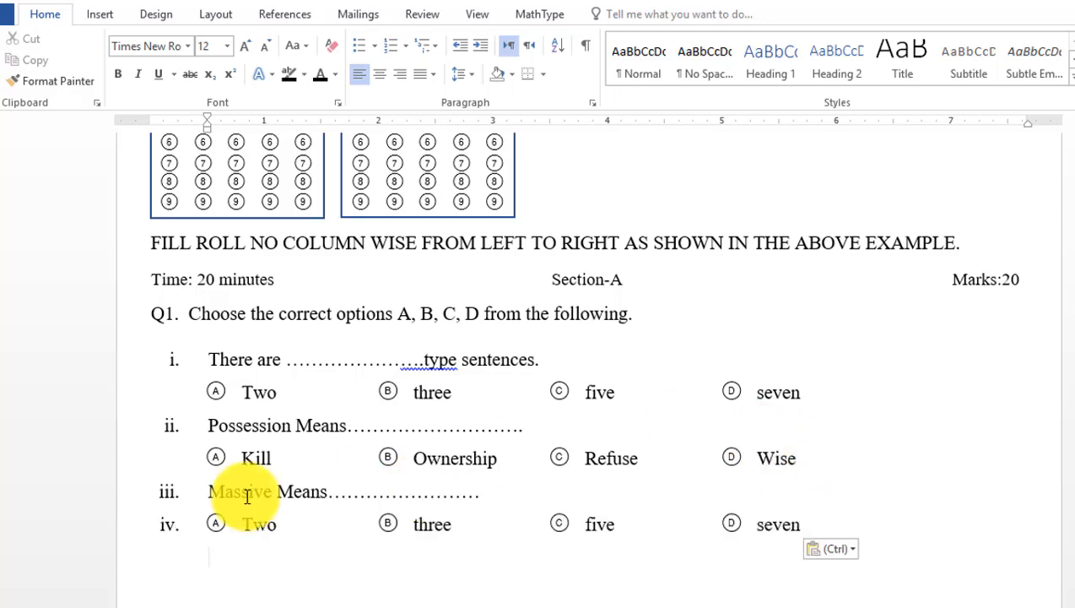
click(199, 520)
key(BackSpace)
Replace the four options of question iii with Poor, Difficult, Small and Heavy.
drag(241, 522, 273, 523)
text(Poor )
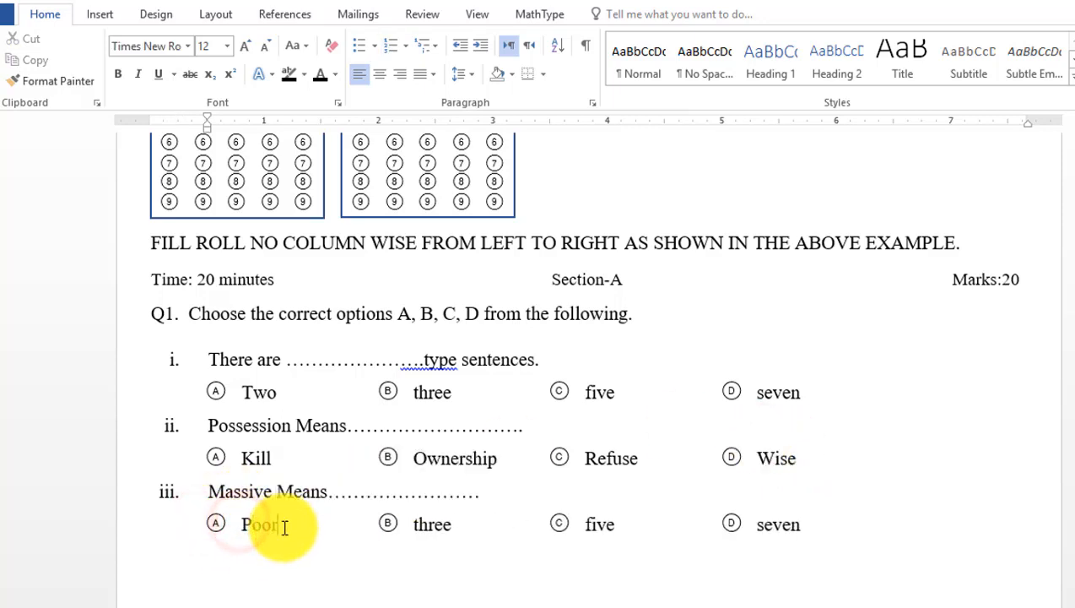
text(Difficult)
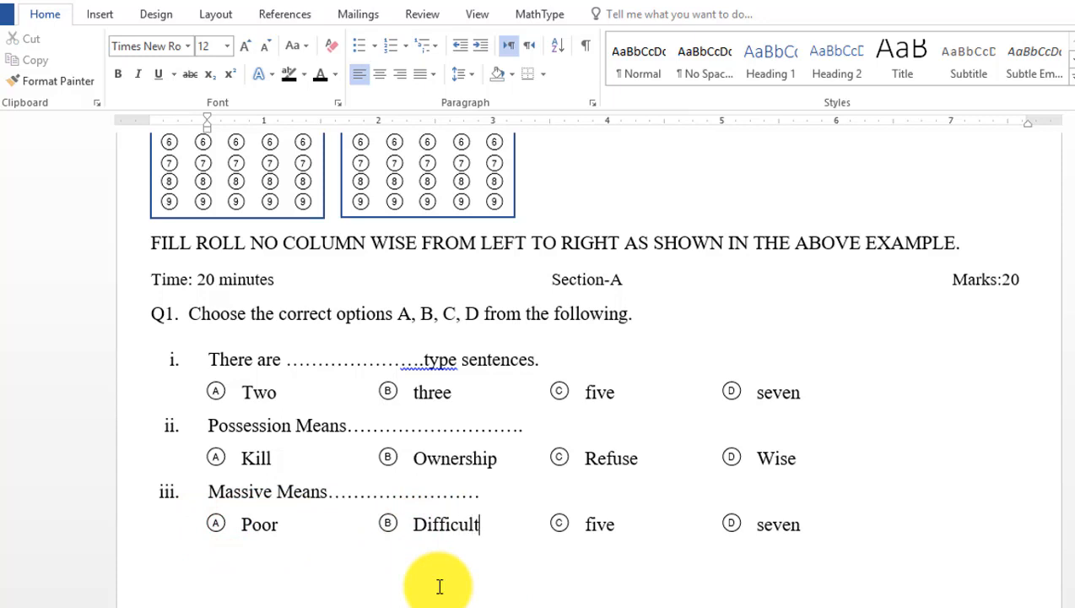
double_click(601, 525)
text(Small)
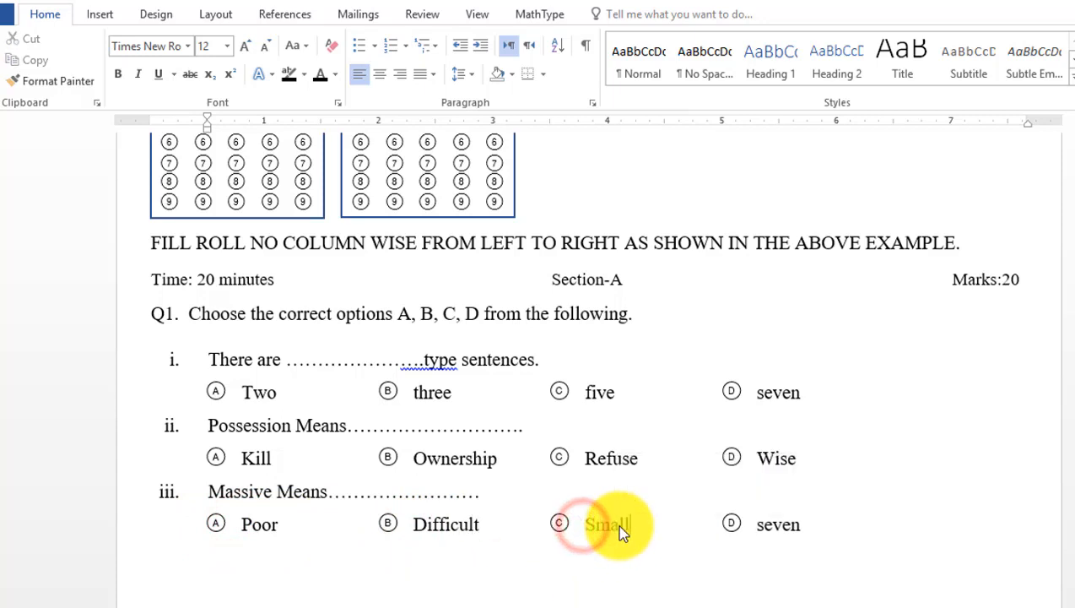
double_click(769, 524)
text(Heav)
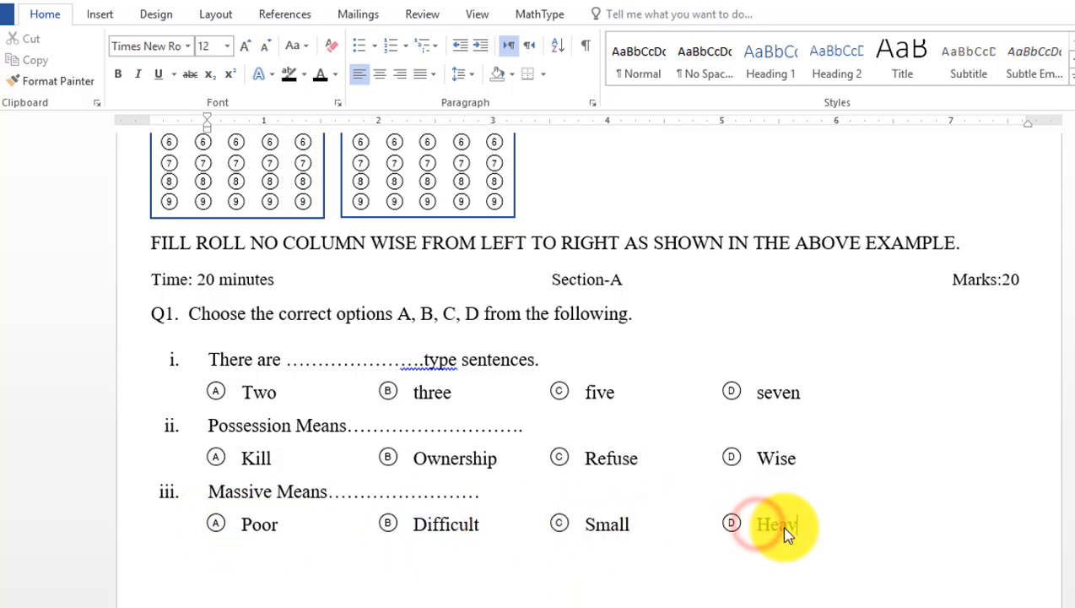
Add question iv, "Nothing could" with a dotted blank and "him from his chosen path.", correcting the spelling of "chosen".
key(Tab)
scroll(729, 487, down, 3)
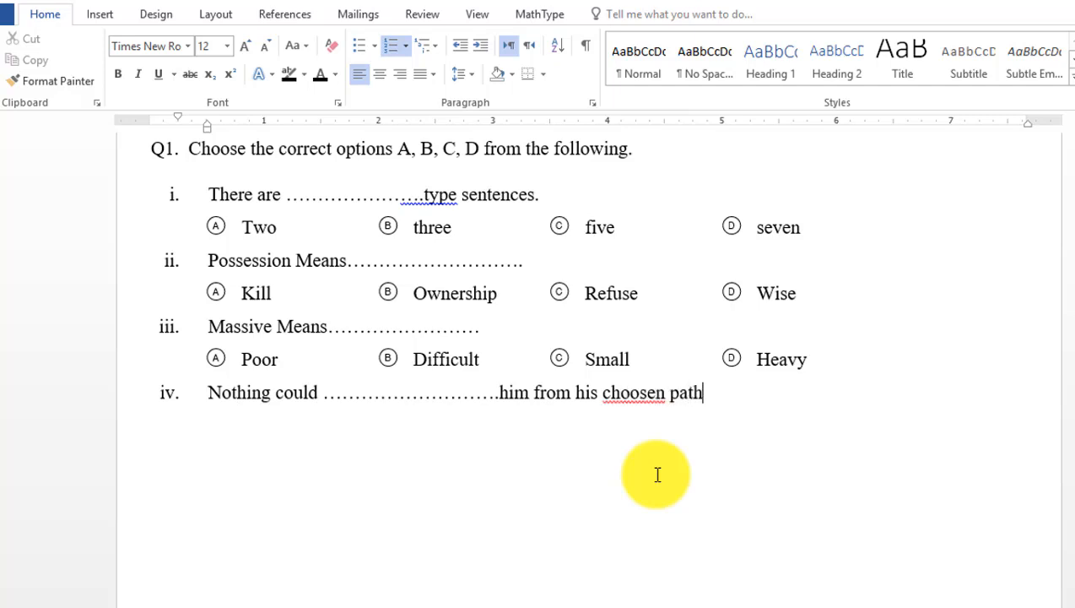
right_click(648, 393)
click(694, 412)
key(Return)
key(BackSpace)
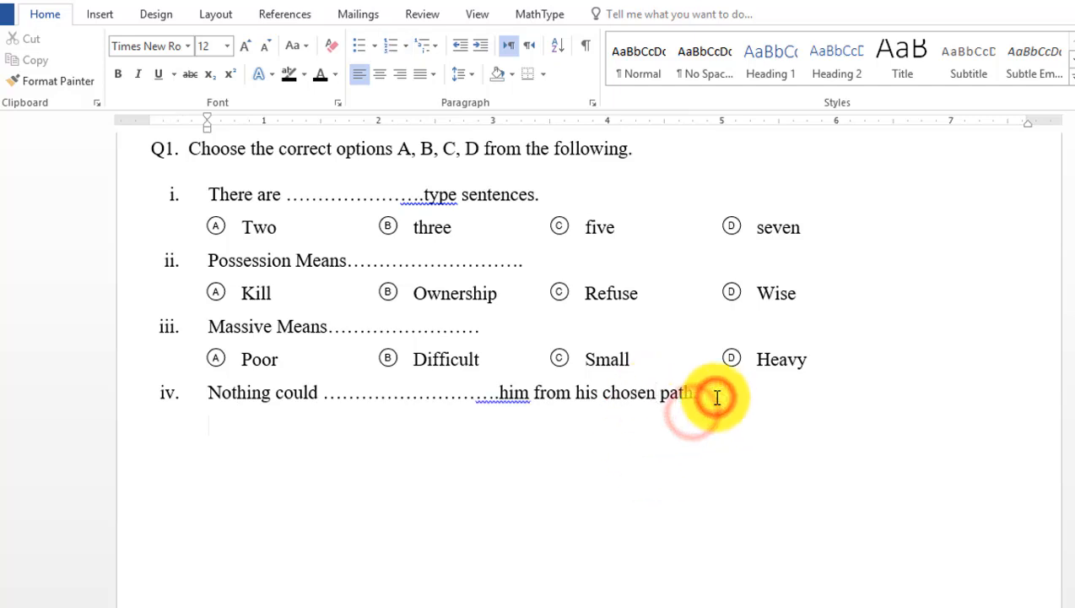
Paste the circled A to D options row under question iv, unnumbered and aligned with the question text.
text(Ⓐ	Two	Ⓑ	three	Ⓒ	five	Ⓓ	seven)
click(201, 429)
key(BackSpace)
Replace the four options of question iv with Remove, Get, Teach and Follow.
drag(243, 424, 279, 418)
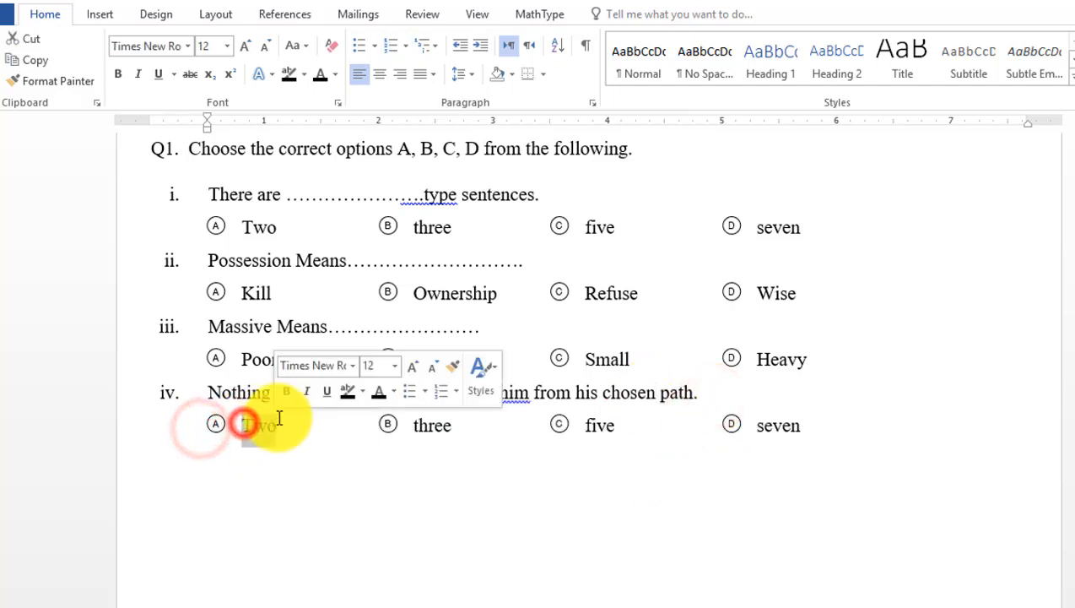
text(Remove)
drag(412, 426, 453, 425)
text(Get)
drag(582, 426, 617, 427)
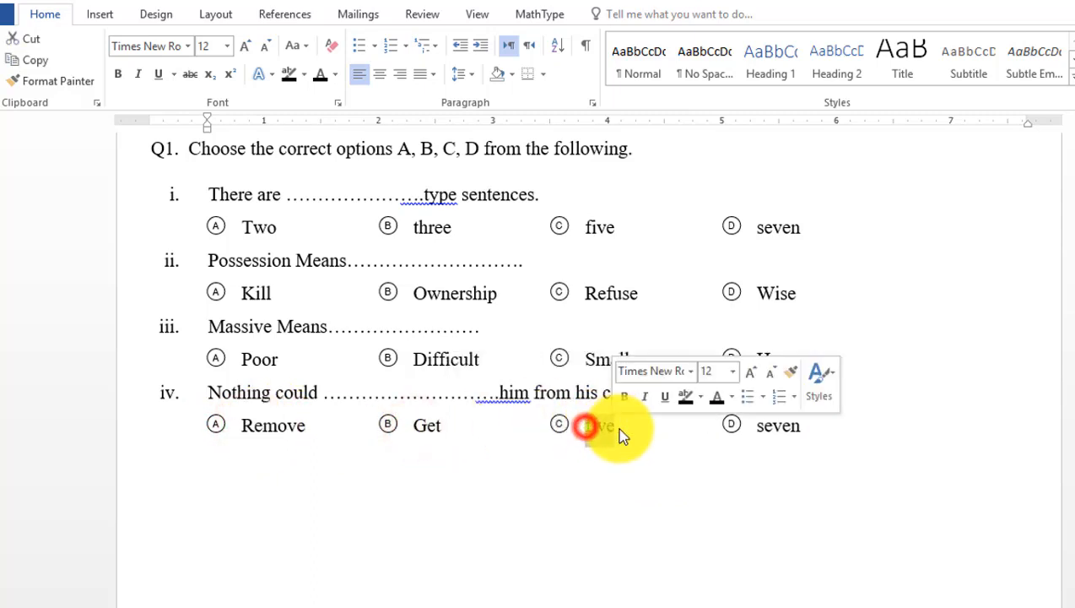
text(Teach)
drag(757, 425, 777, 422)
text(Fo)
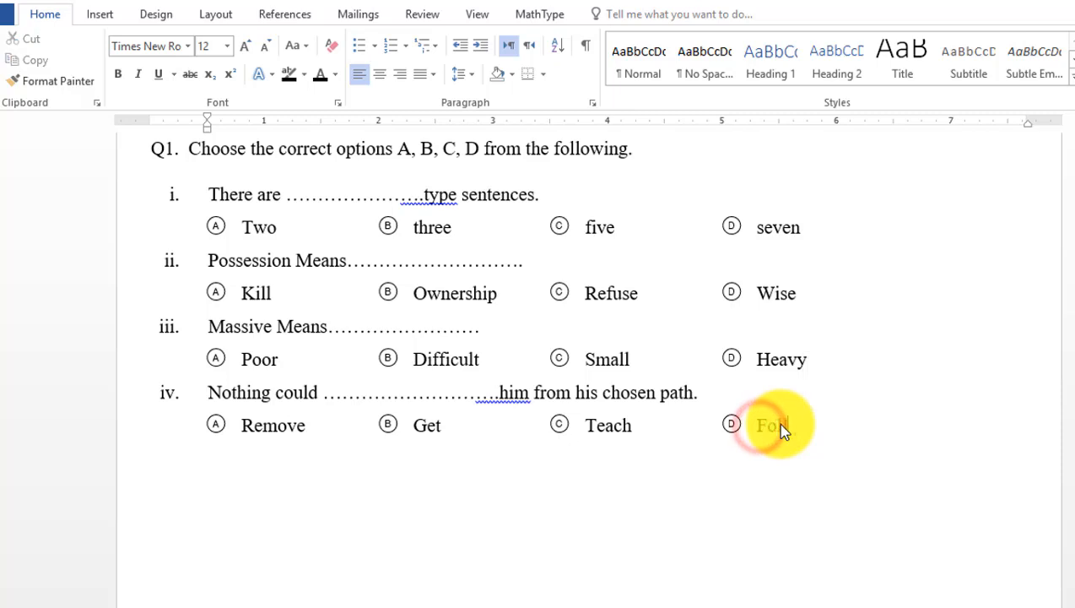
text(llow)
Add question v, "Needly means" followed by a dotted blank, and paste the circled A to D options row unnumbered beneath it.
key(Return)
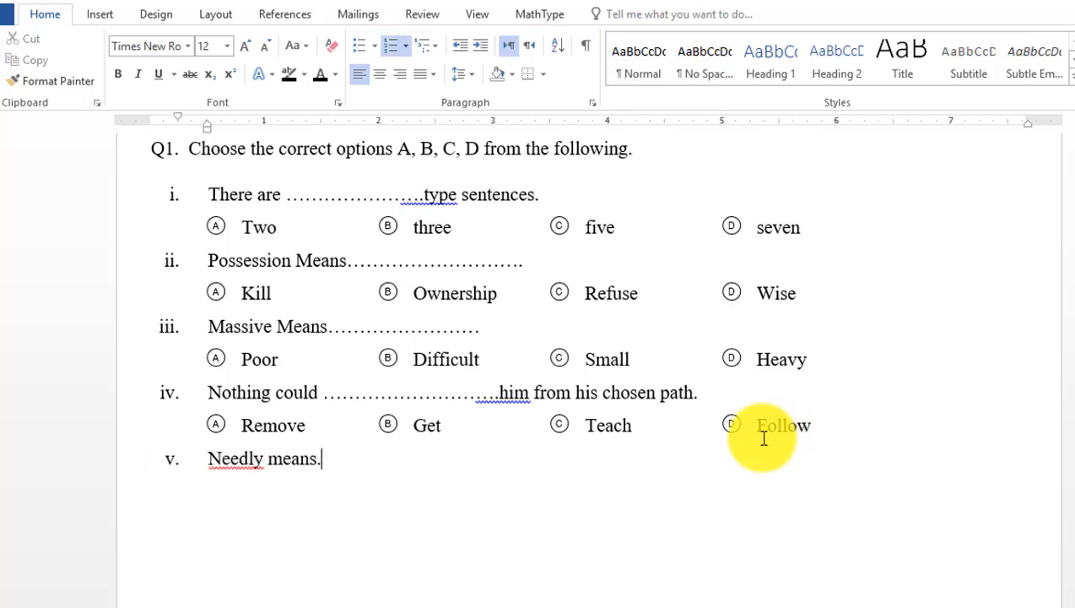
text(A	Two	B	three	C	five	D	seven)
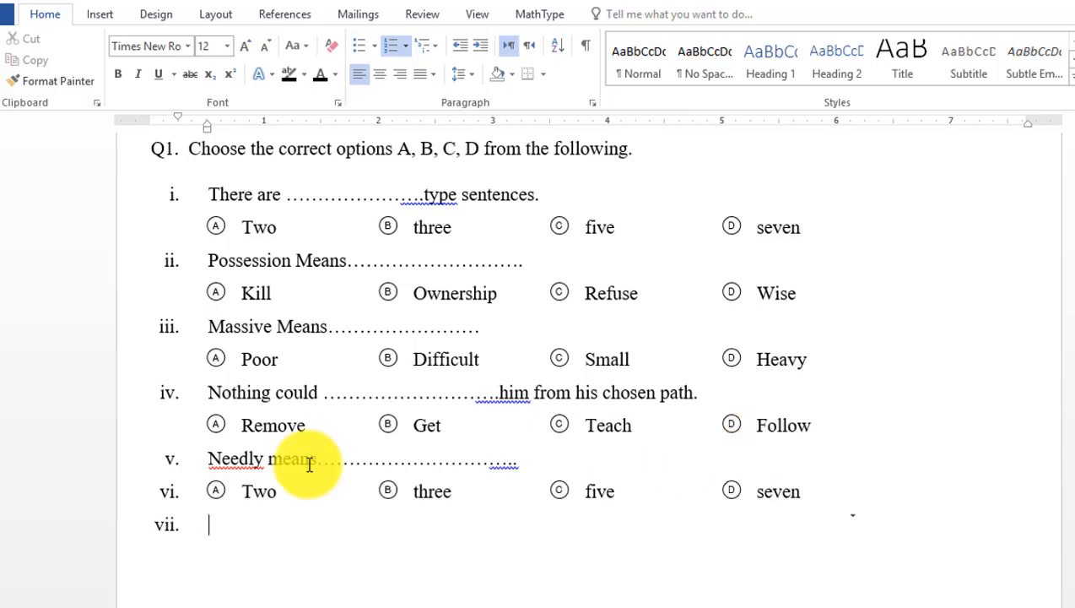
click(206, 496)
key(BackSpace)
Replace the four options of question v with Shouted, Pointed, Learn and Deserving.
double_click(245, 493)
text(Shouted)
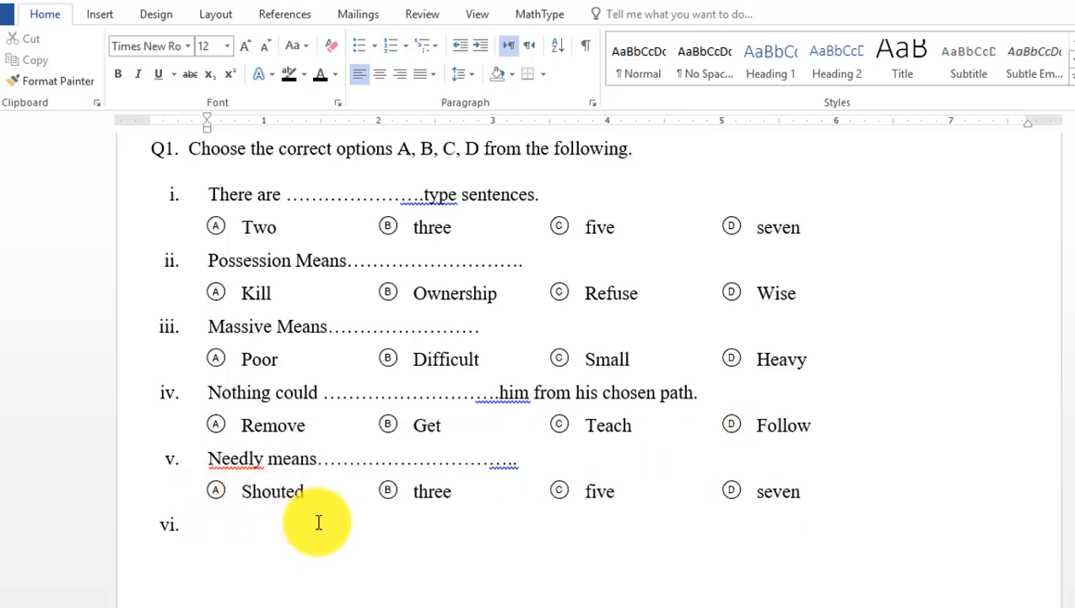
double_click(426, 491)
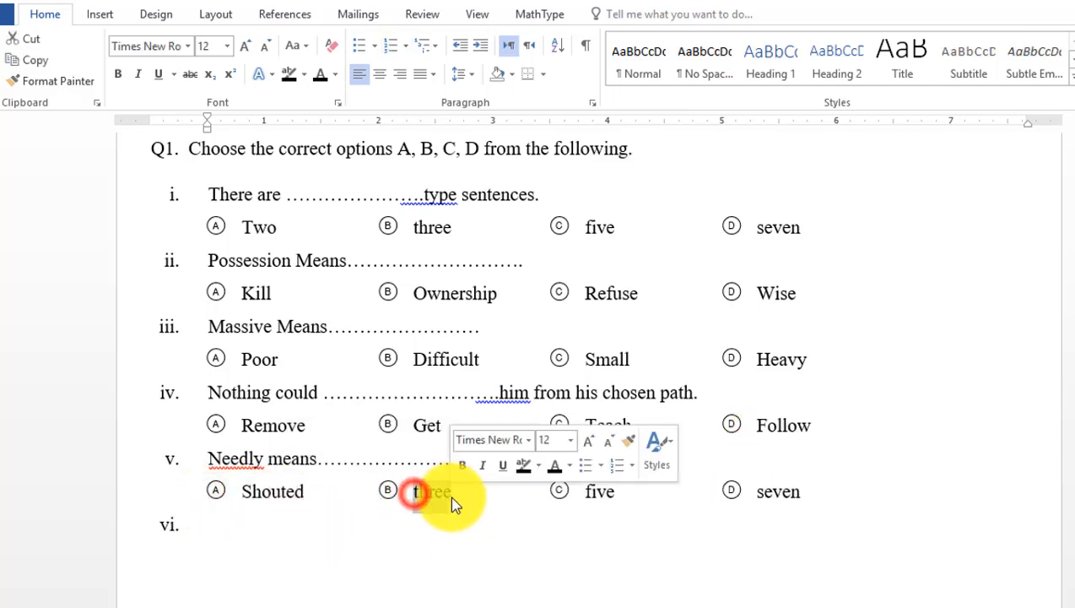
text(Pointed)
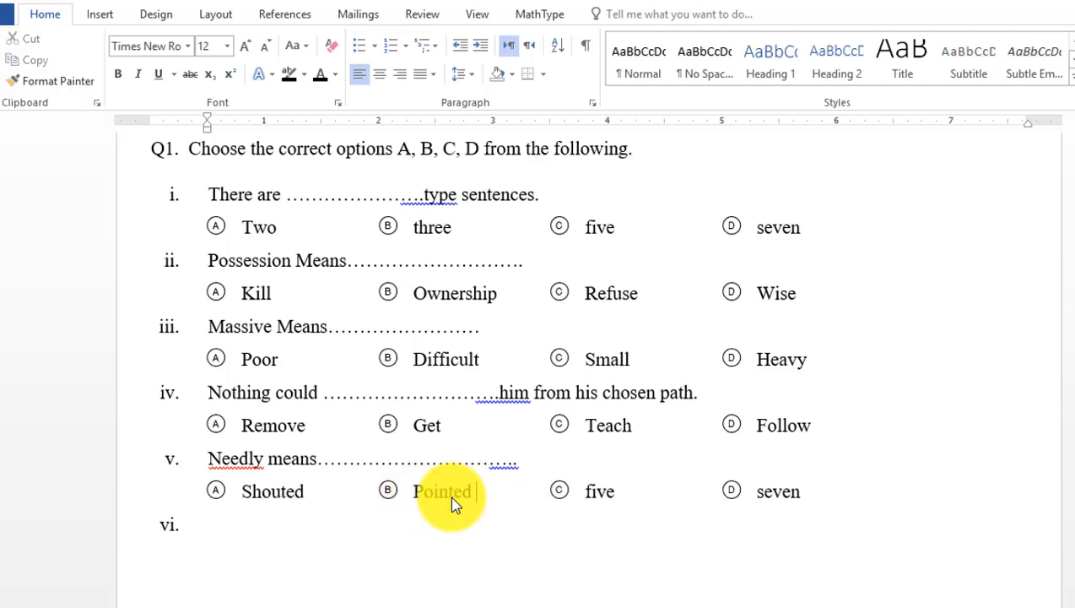
double_click(590, 493)
text(Leadrn)
double_click(798, 494)
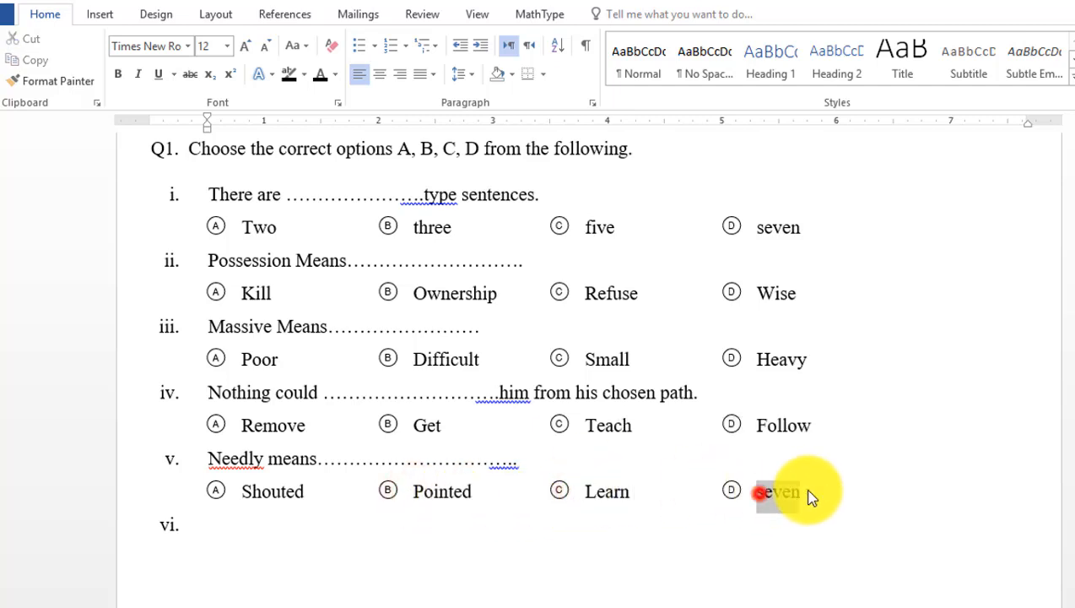
text(Deserving)
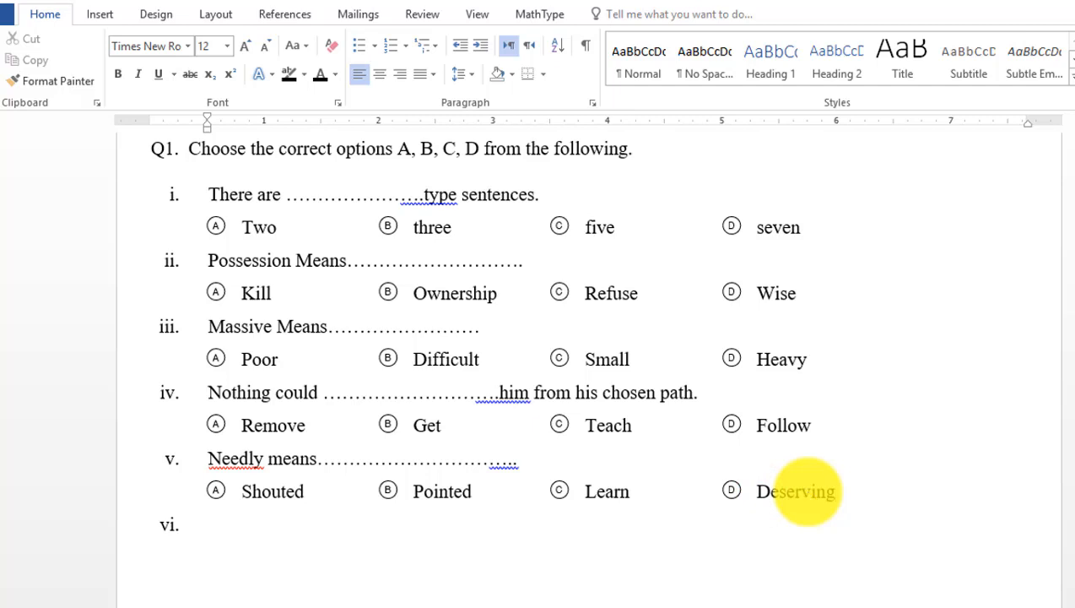
Add question vi, "Hazrat Umar (RA) was born in" with a dotted blank, and paste the options row unnumbered beneath it.
click(208, 527)
scroll(209, 528, down, 3)
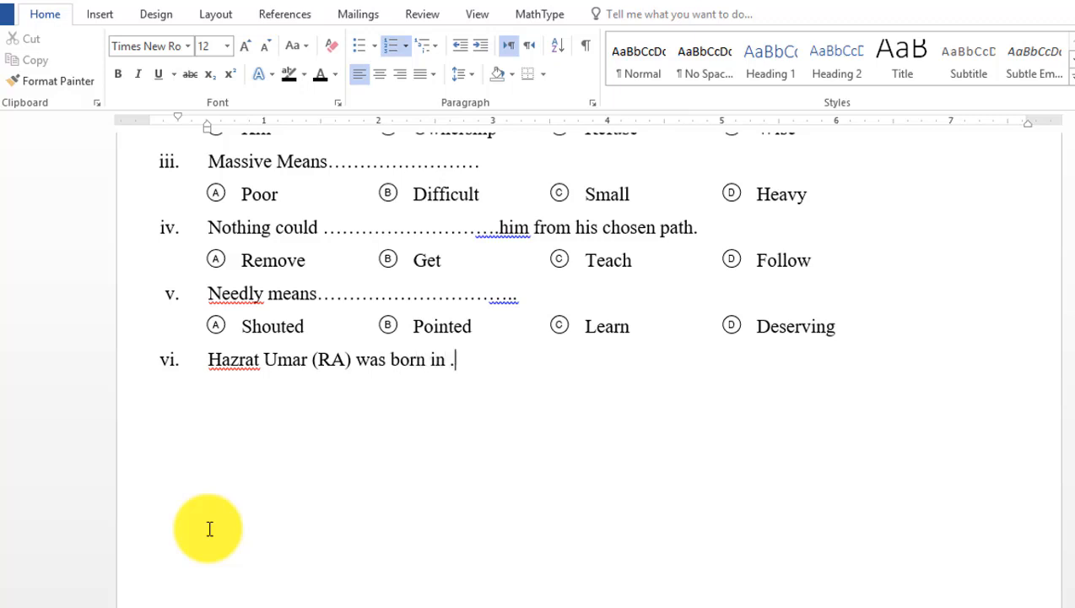
text(Ⓐ	Two	Ⓑ	three	Ⓒ	five	Ⓓ	seven)
click(197, 399)
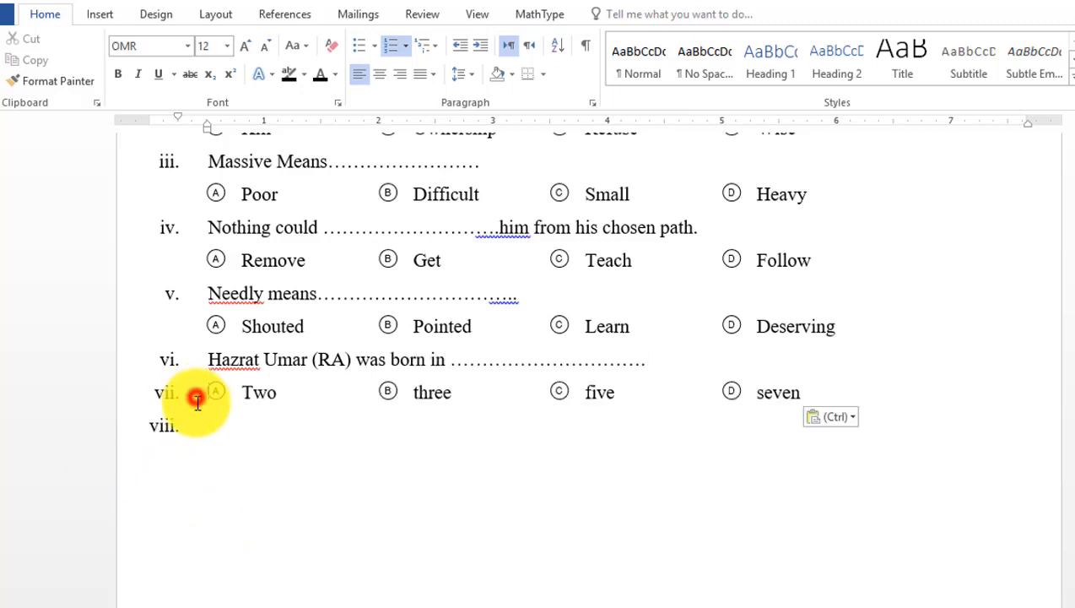
key(BackSpace)
Replace the four options of question vi with 50 B.H, 40 B.H, 45 B.H and 35 B.H.
drag(244, 394, 282, 411)
text(50 B.)
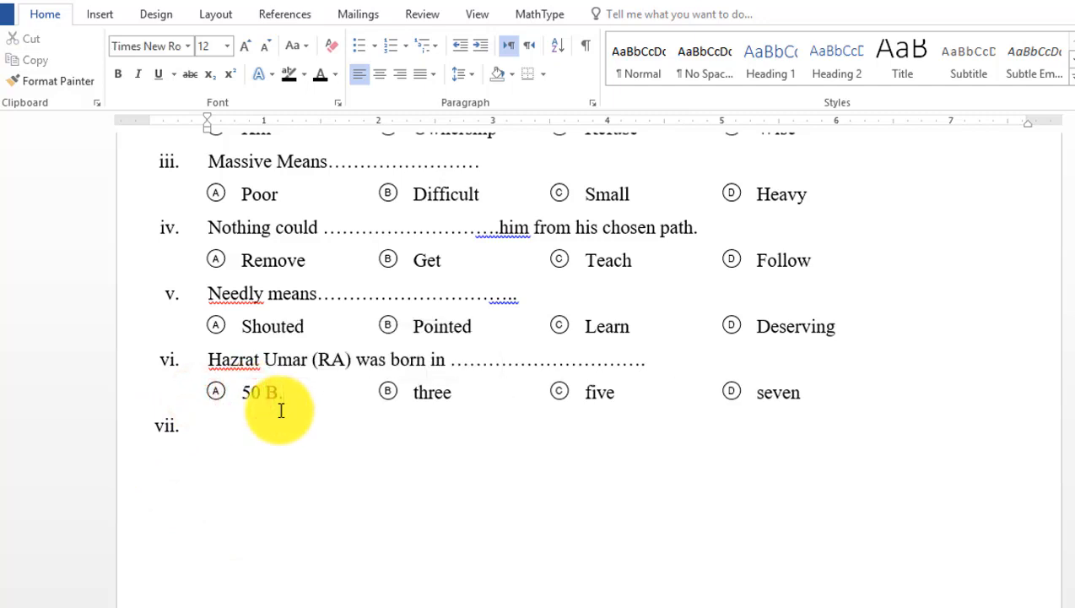
text(H	)
text(40 )
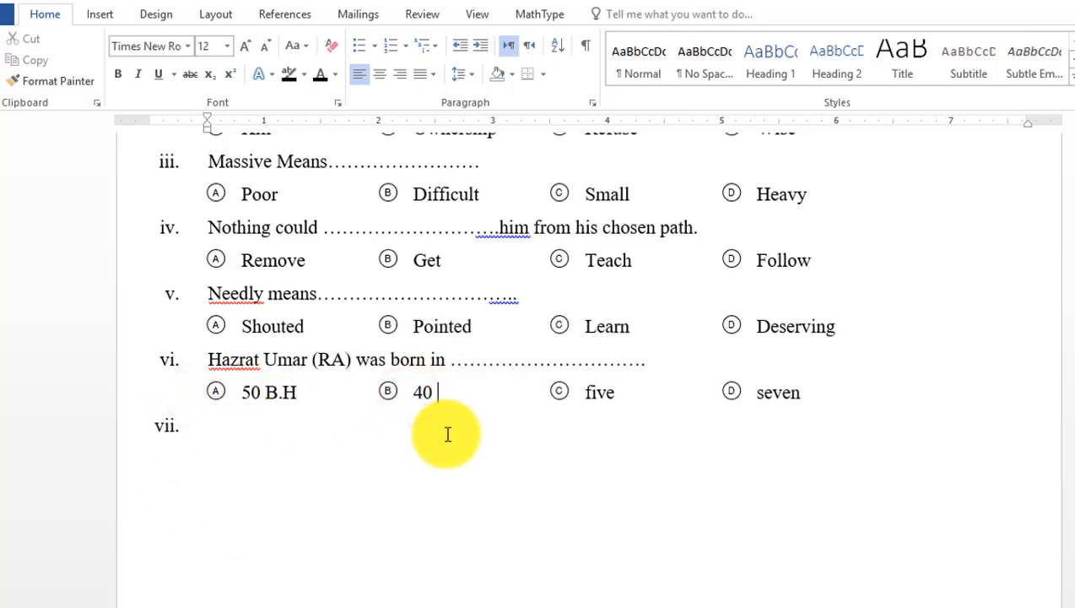
text(B.H)
double_click(595, 392)
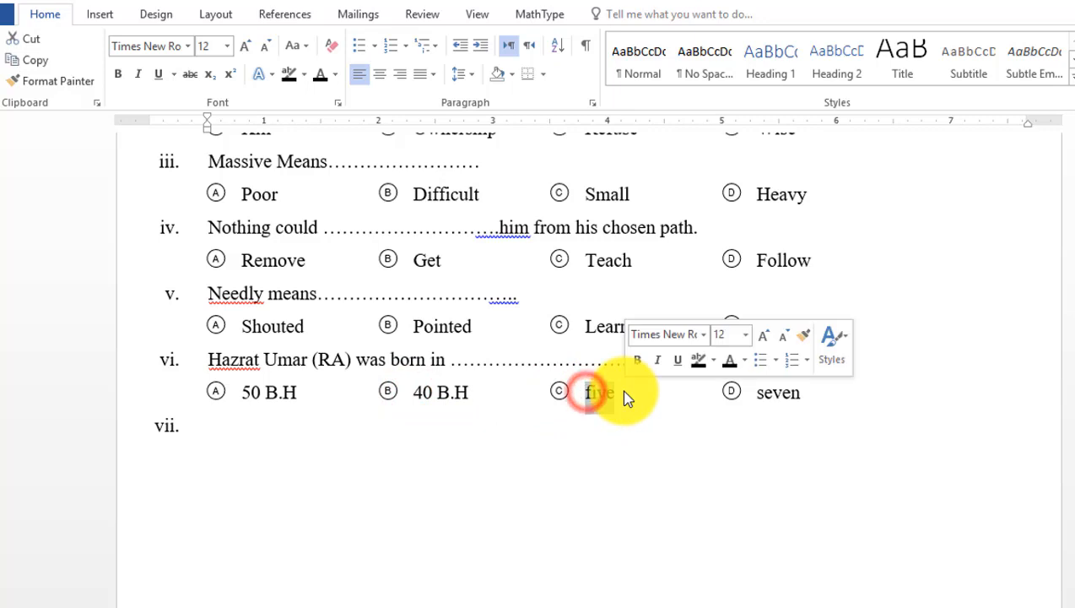
text(45 B.H)
double_click(773, 392)
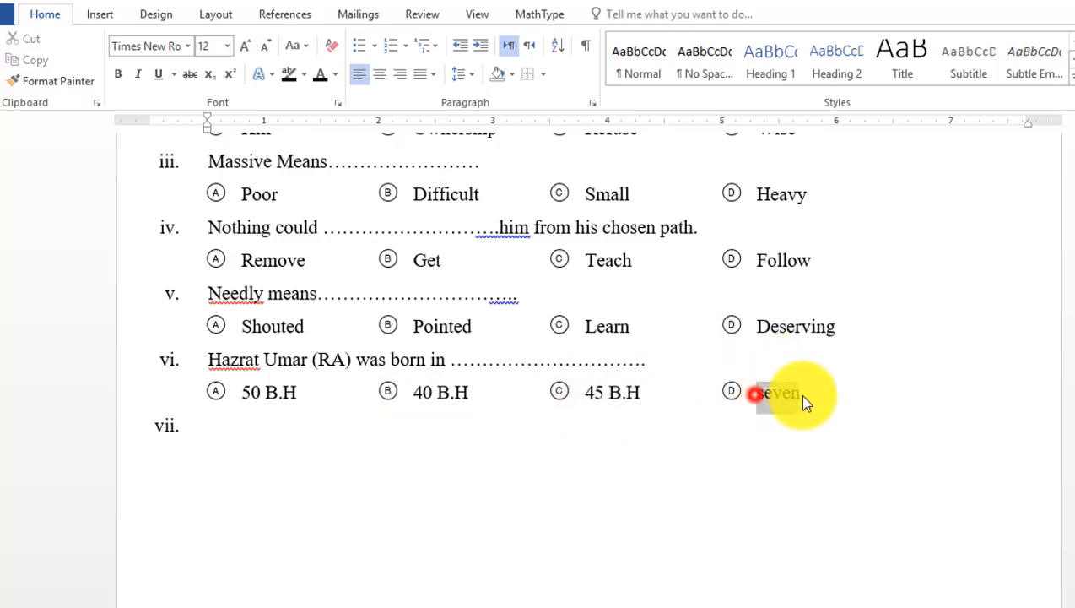
key(BackSpace)
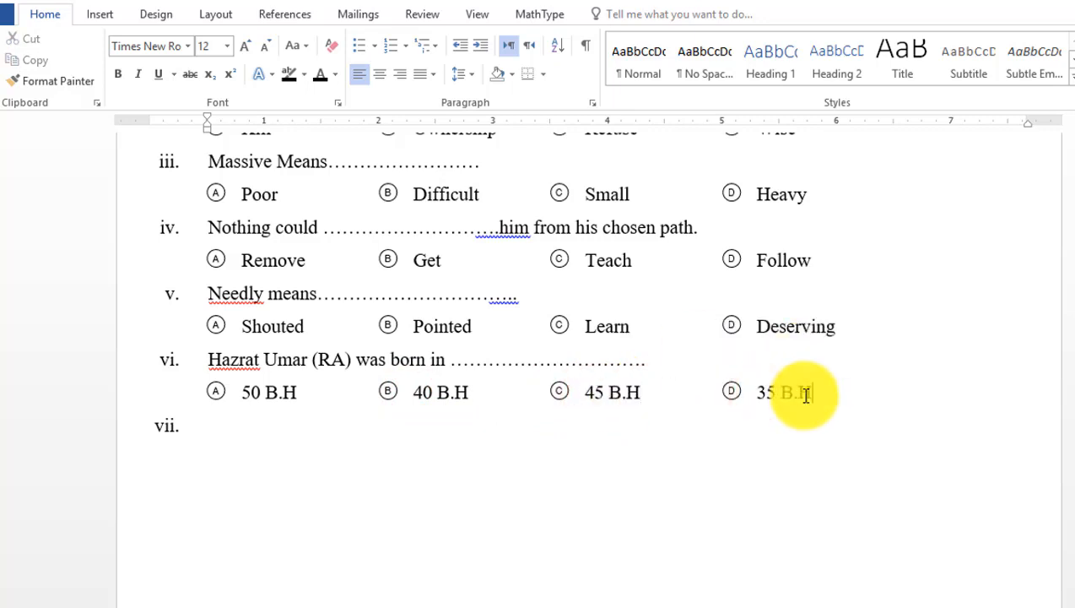
Paste question vii, "In our school a" with an underlined blank and "is 40 minutes long.", below the options of question vi.
click(216, 427)
scroll(216, 430, down, 2)
text(In our school a __________________________is 40 minutes long.)
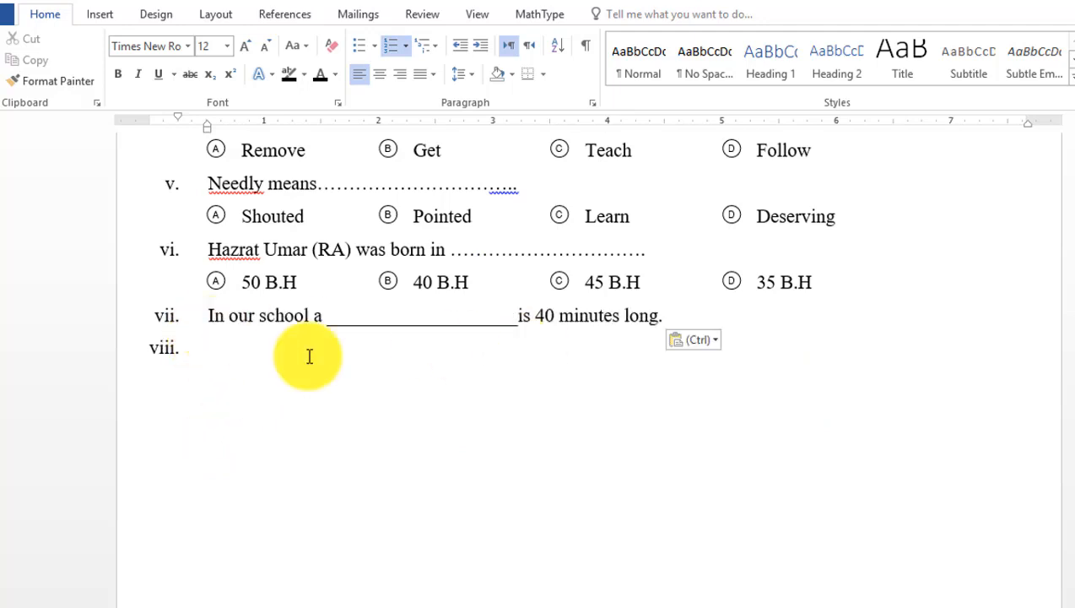
text(In our school a _____________________is 40 minutes long.)
key(ctrl)
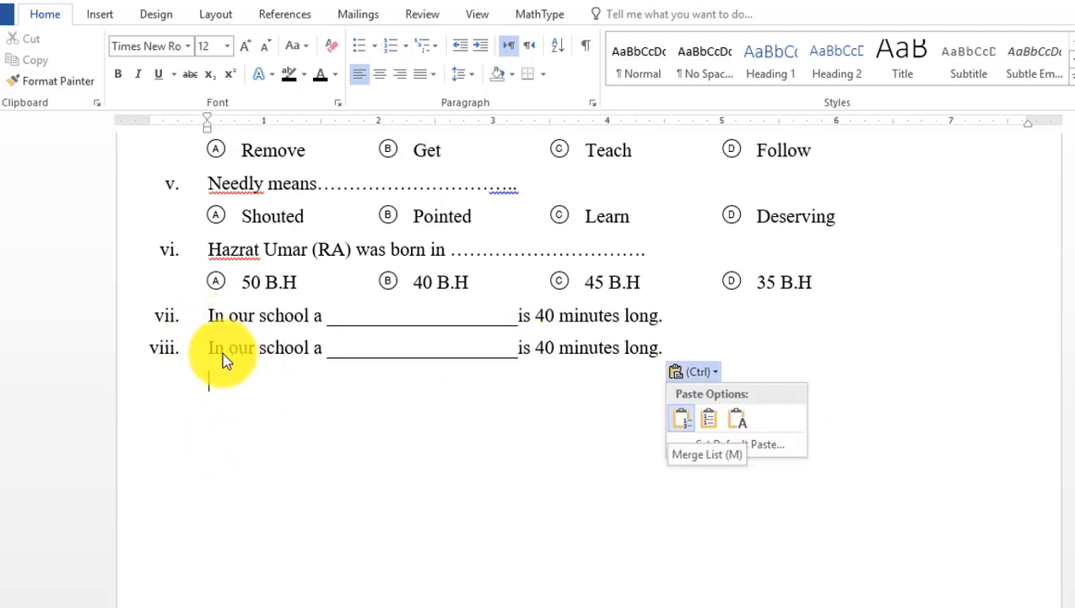
click(156, 348)
click(156, 348)
key(Delete)
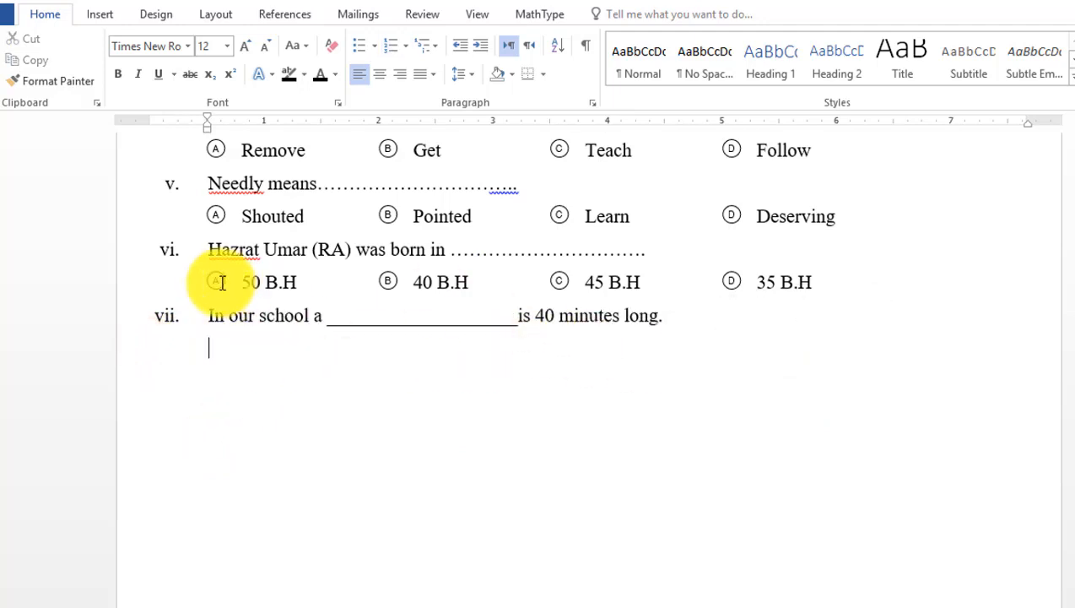
Copy the options row of question vi to below question vii and remove its list number.
drag(208, 282, 822, 286)
key(ctrl+c)
click(238, 357)
key(ctrl+v)
click(201, 346)
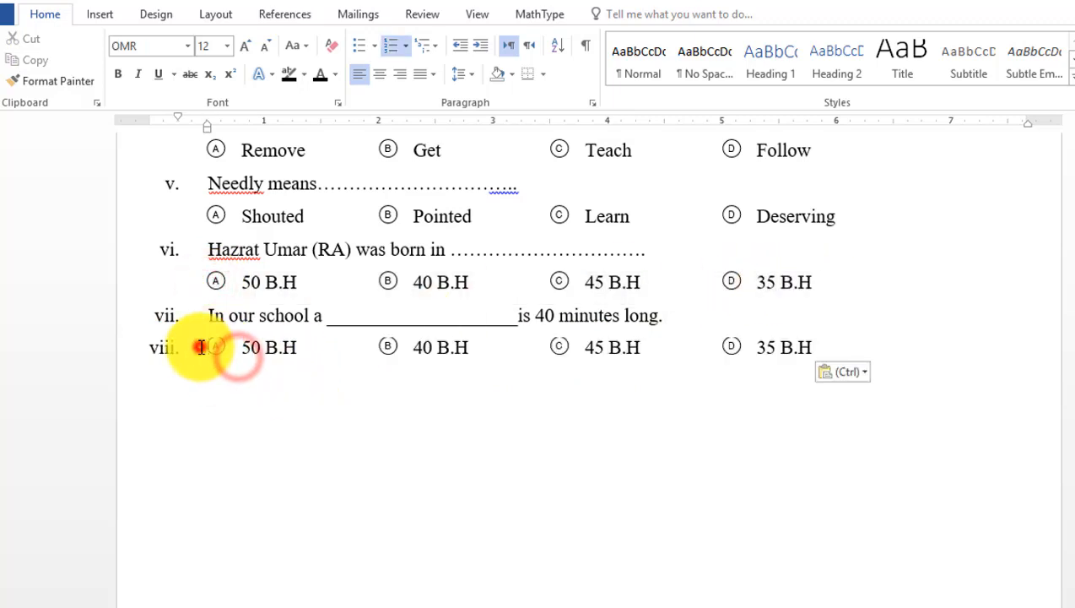
key(BackSpace)
Replace the four options of question vii with Reign, Decade, Era and Period.
drag(244, 348, 309, 349)
text(Rain)
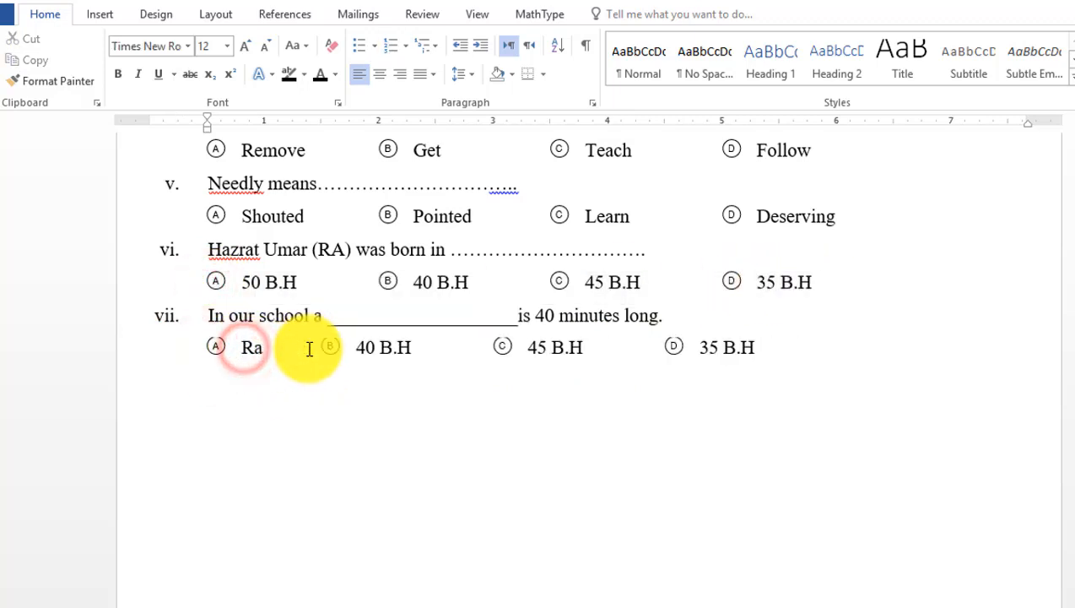
drag(413, 348, 472, 355)
text(Decade)
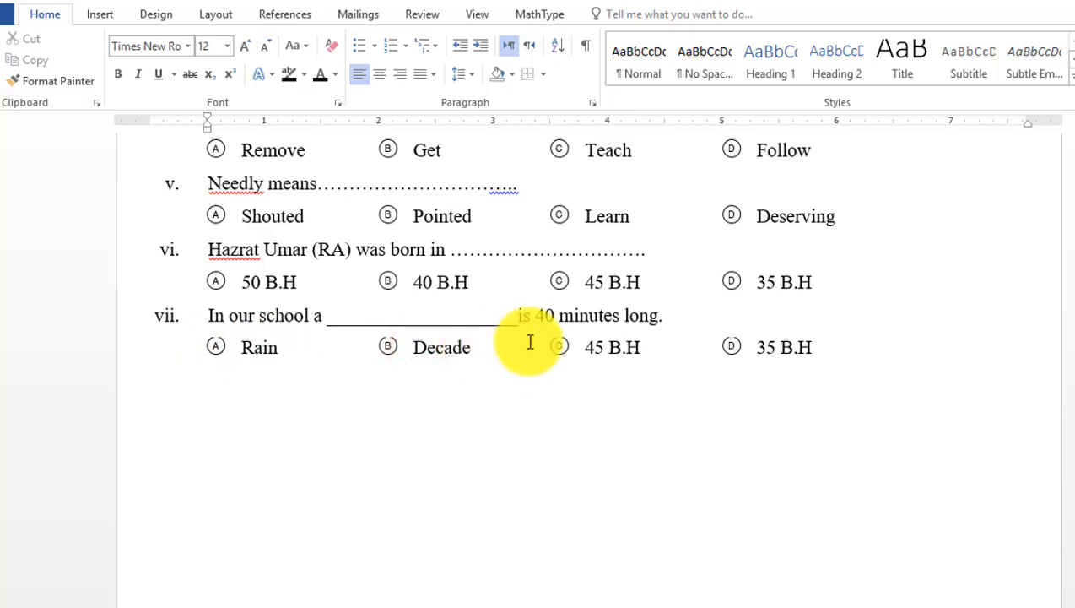
drag(583, 348, 642, 350)
text(r)
key(BackSpace)
text(Era)
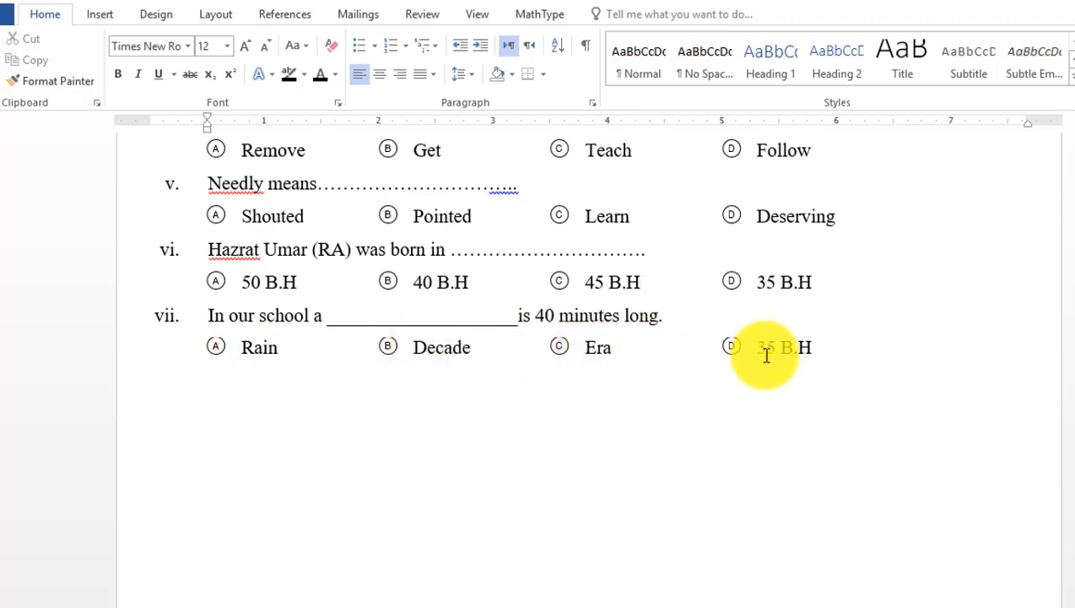
drag(757, 348, 821, 361)
text(Period)
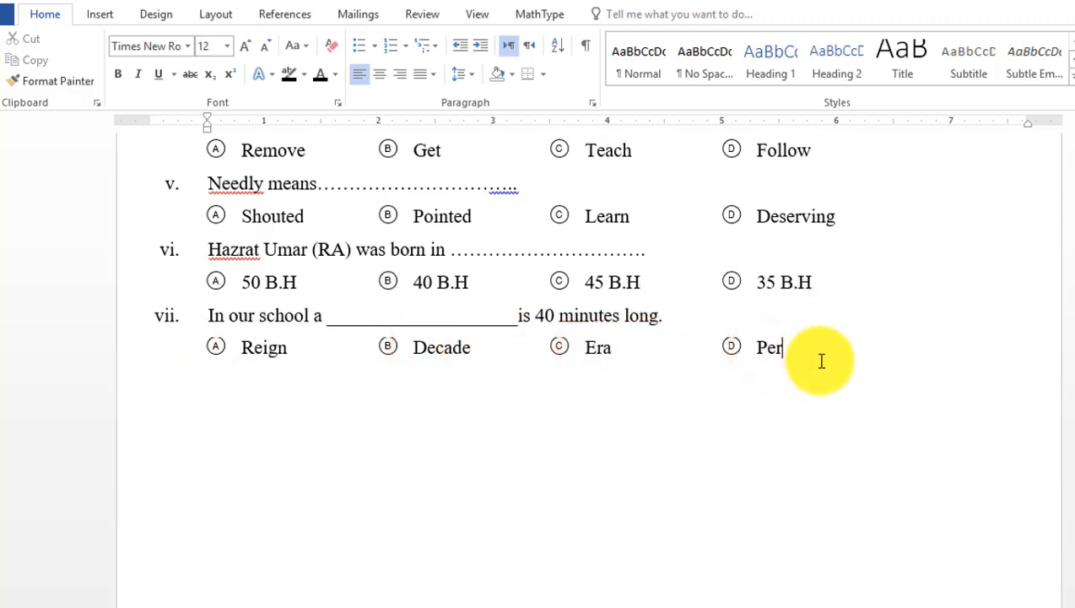
Add question viii, "In many countries it is against law to sell tobacco to" with a dotted blank, and copy question vii's options unnumbered beneath it.
click(906, 378)
text(viii)
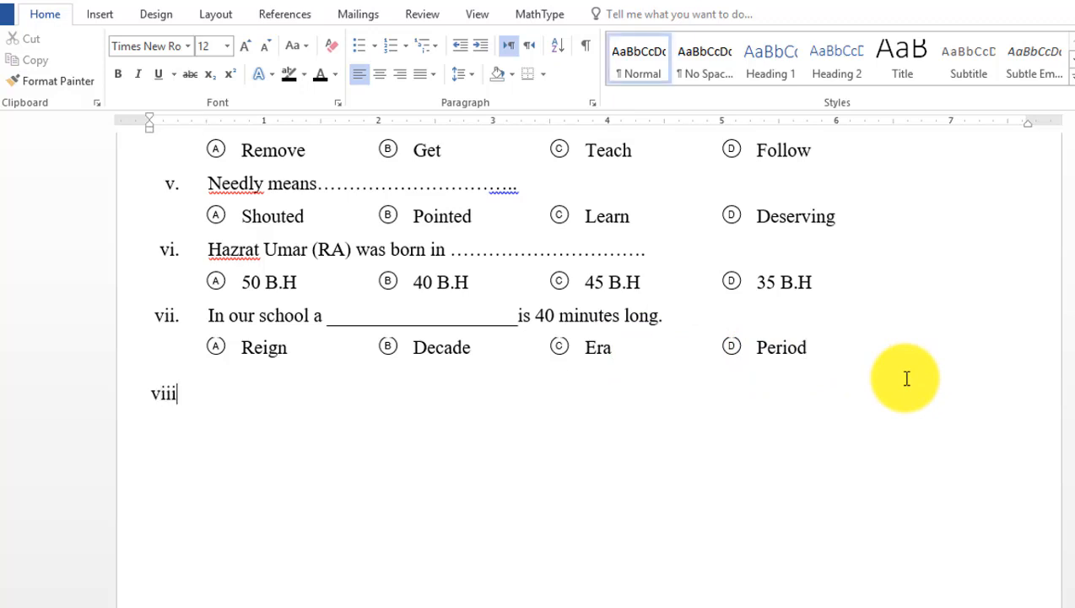
text(. In many countries it is against law to sell tobacco to…………)
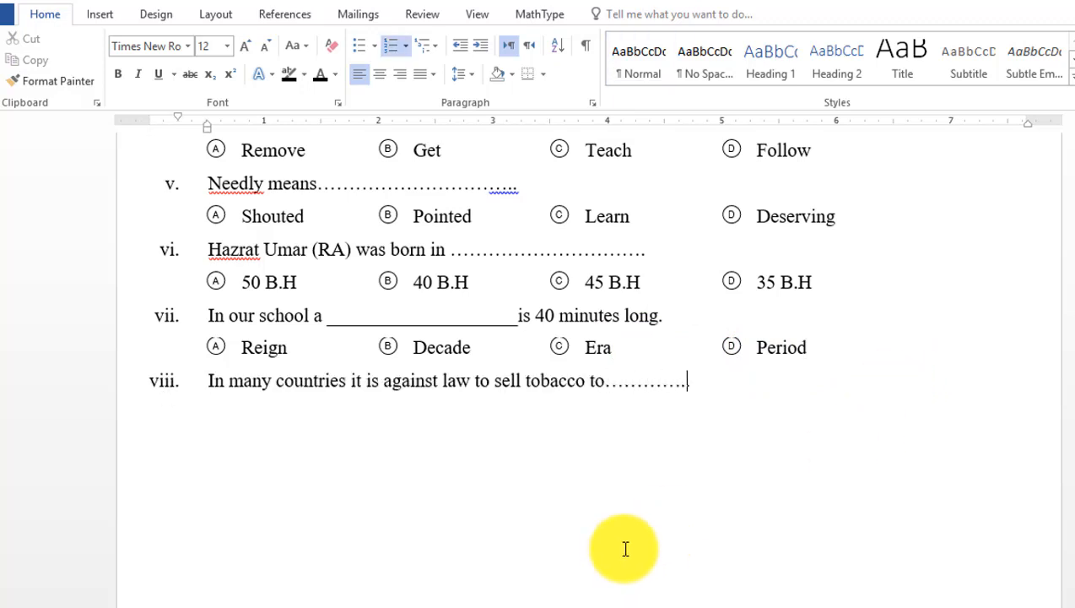
drag(209, 346, 650, 354)
right_click(650, 355)
click(686, 386)
click(252, 413)
key(ctrl+v)
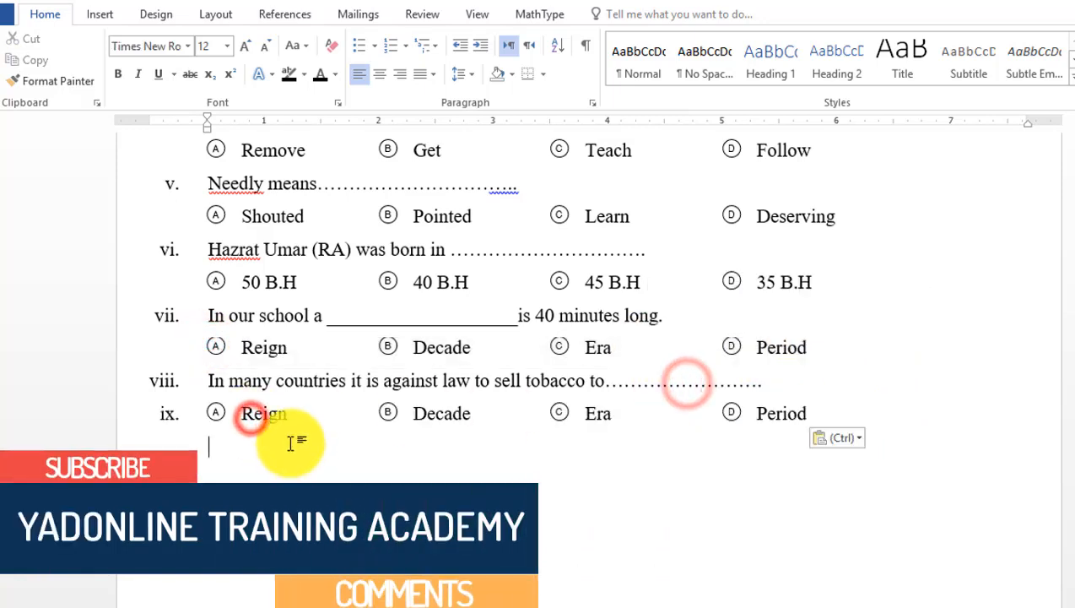
click(202, 412)
key(BackSpace)
Replace the four options of question viii with Old People, Young man, Old Man and Old women.
drag(273, 414, 288, 418)
text(Old)
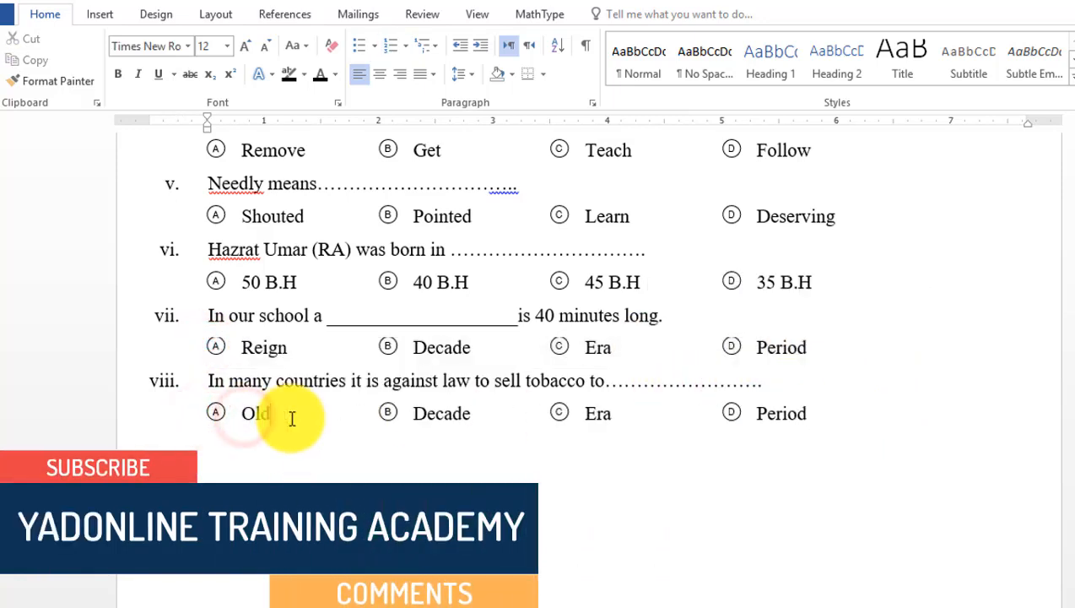
text( People)
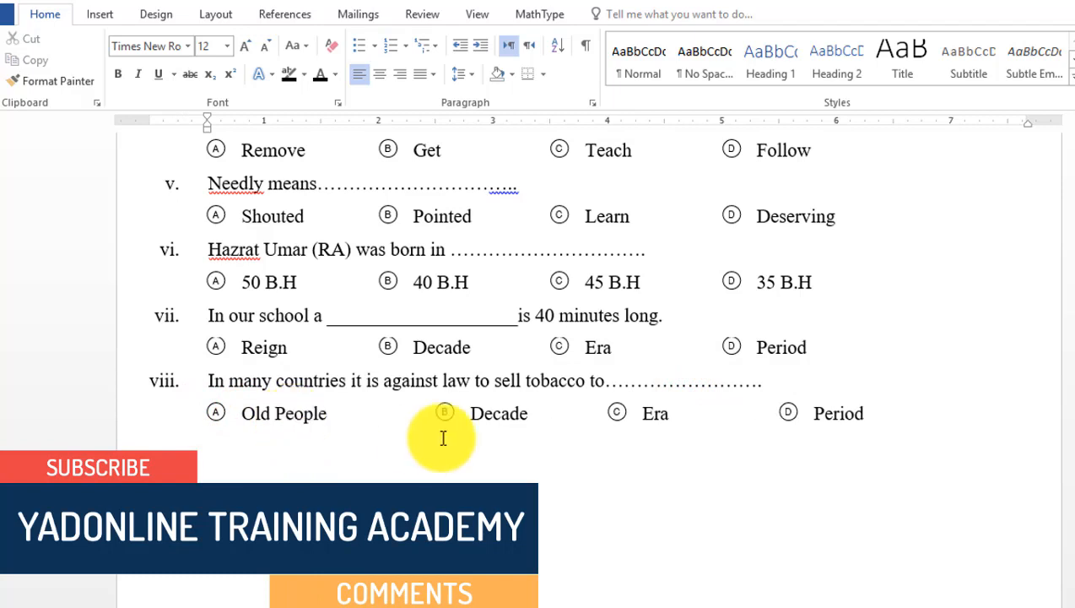
drag(413, 412, 461, 421)
text(Young man)
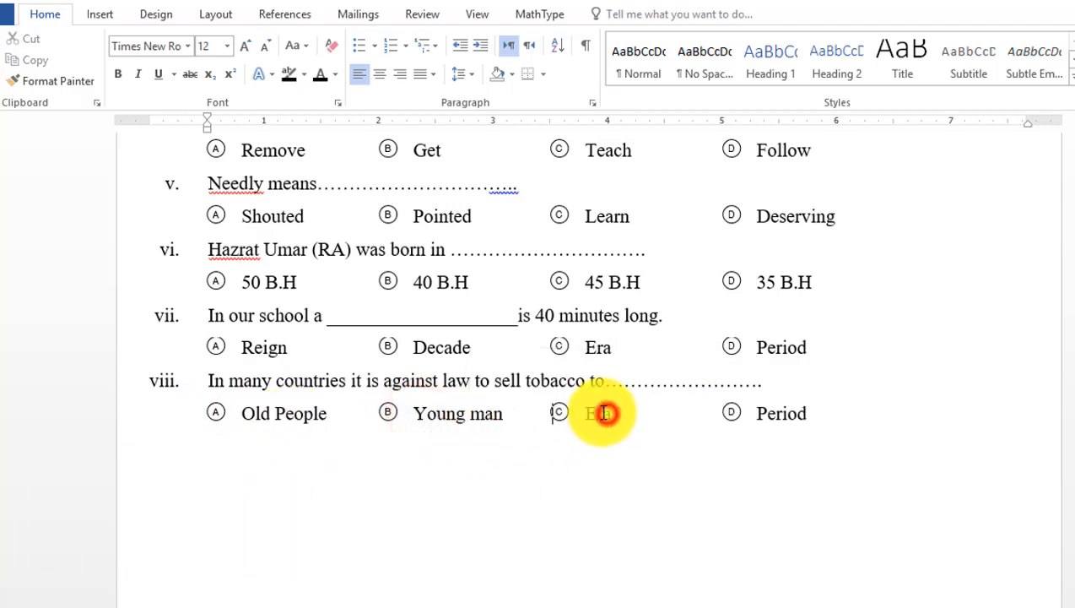
drag(605, 414, 584, 413)
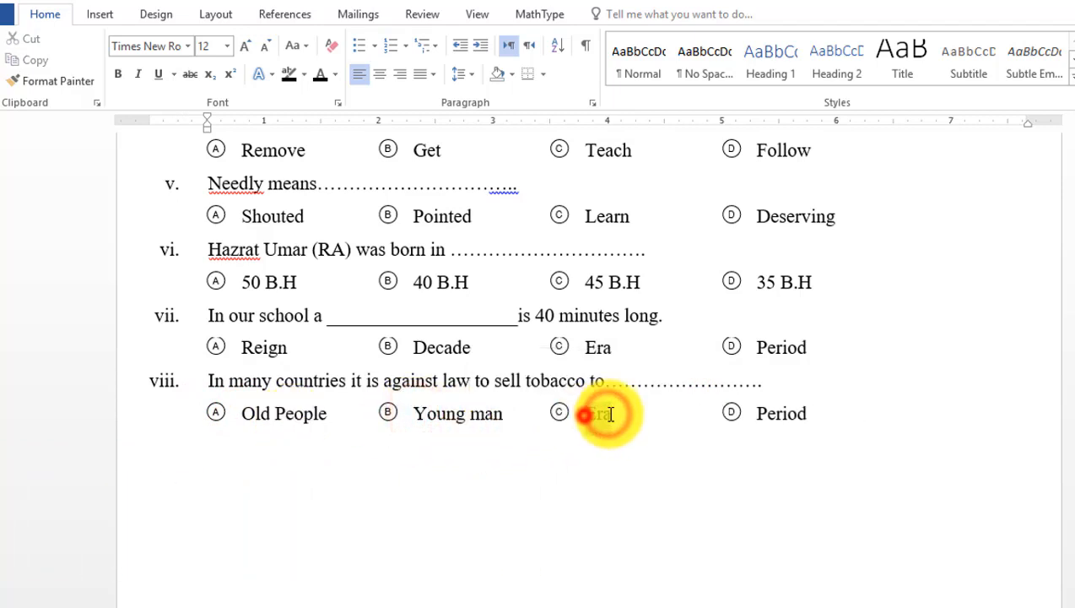
text(Old Man)
drag(761, 412, 809, 412)
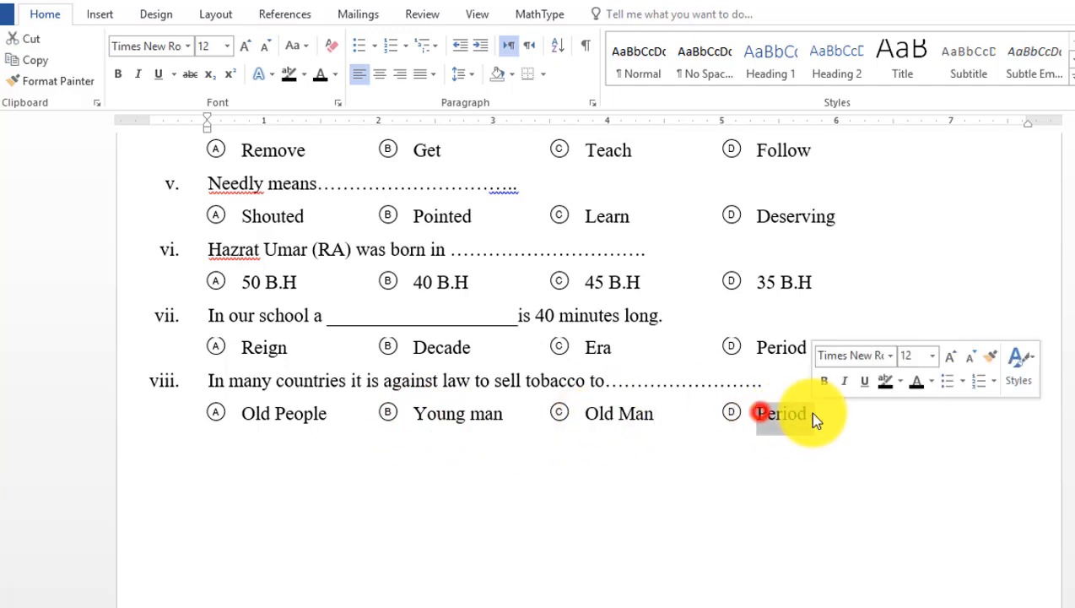
text(Old women)
Paste question ix, "They have cut down the pines" is written by a dotted blank, and copy question viii's options unnumbered beneath it.
key(Down)
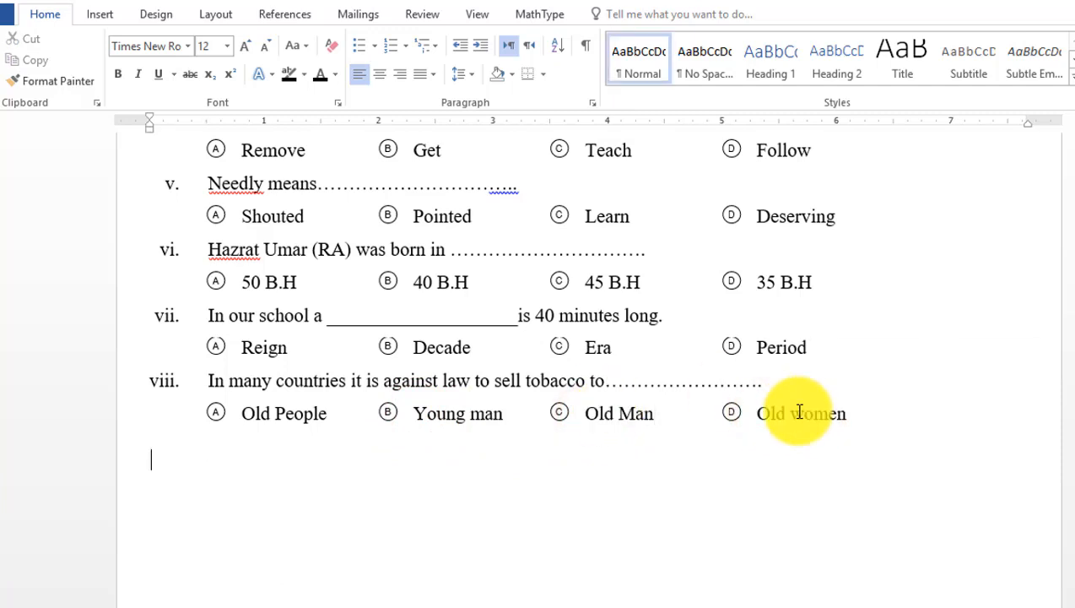
key(ctrl+v)
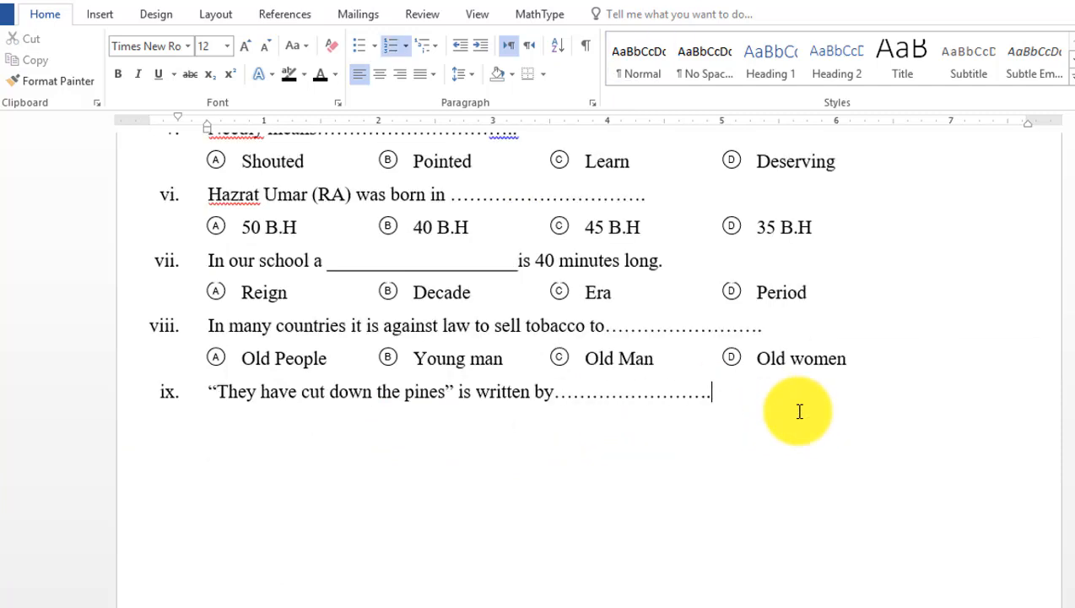
key(BackSpace)
drag(211, 358, 532, 365)
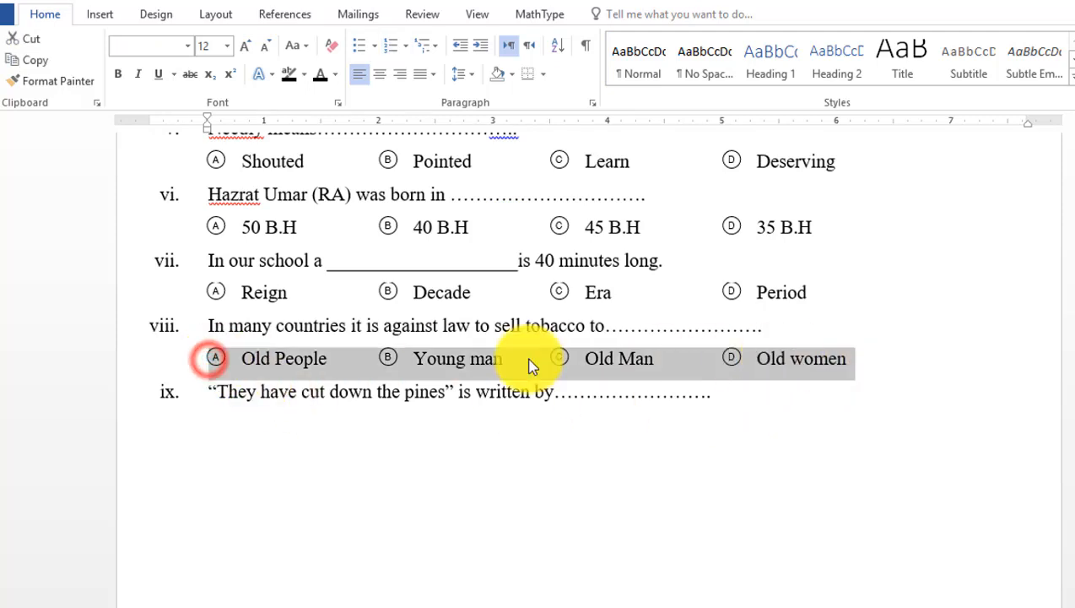
right_click(533, 364)
click(569, 397)
click(216, 425)
key(ctrl+v)
click(192, 424)
key(BackSpace)
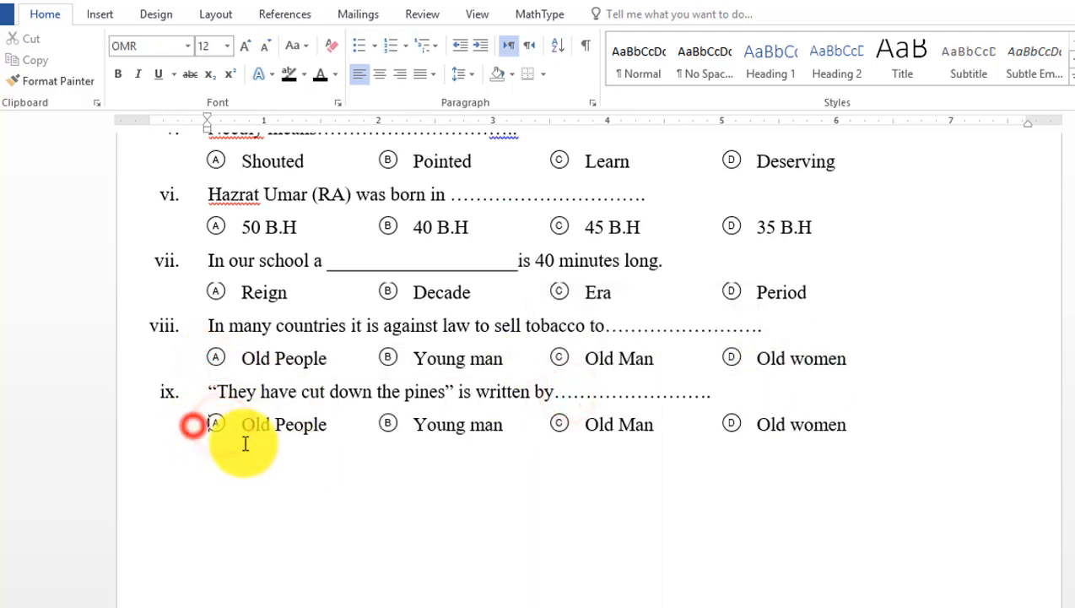
Replace the first three options of question ix with Keats, Mary lisle and Colridge, adding tab spacing after option B.
drag(242, 425, 447, 432)
text(Keats)
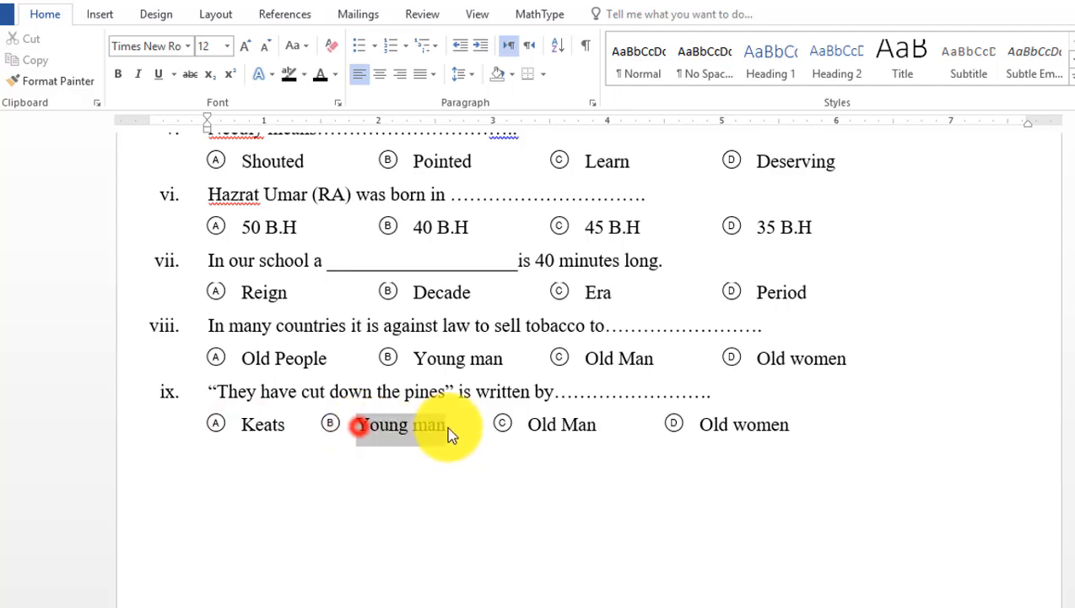
key(ctrl+v)
key(Tab)
key(Tab)
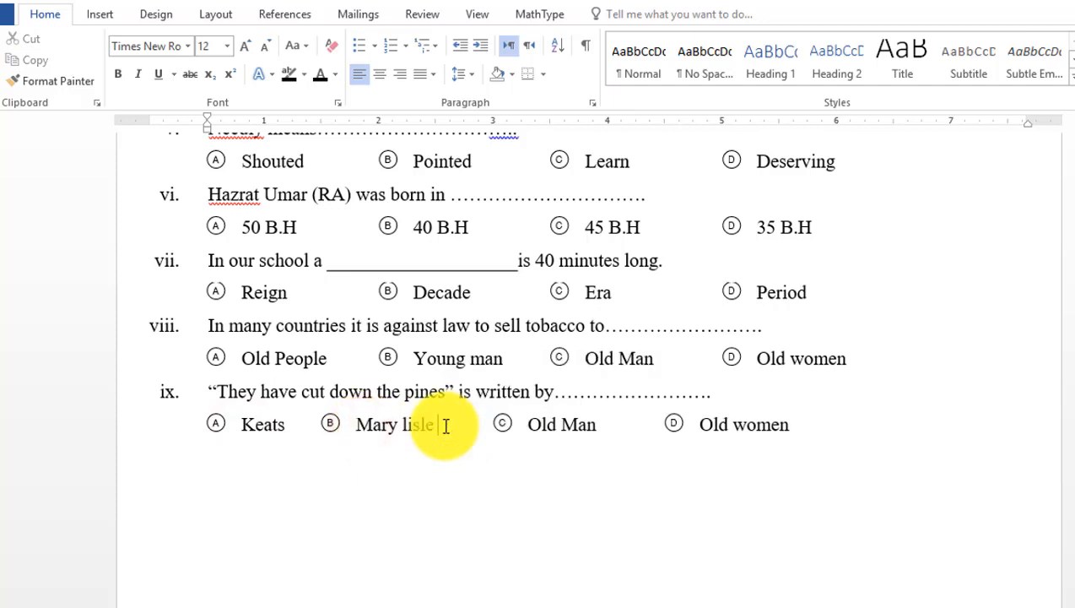
drag(586, 424, 650, 429)
text(Col)
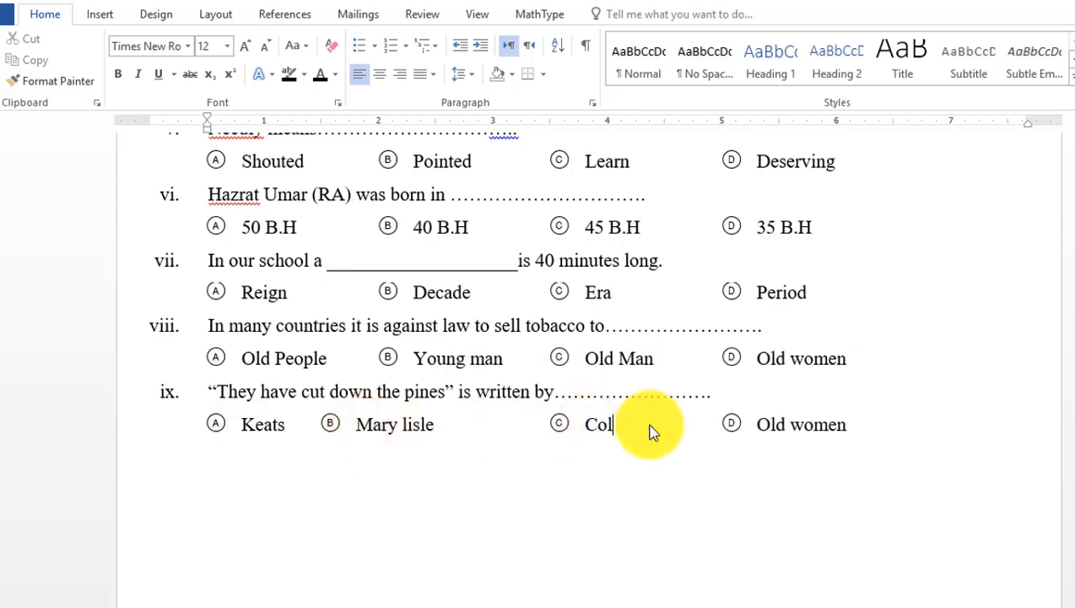
text(ridge)
Replace option D of question ix with Jhonsons in the Times New Roman font.
drag(758, 424, 831, 426)
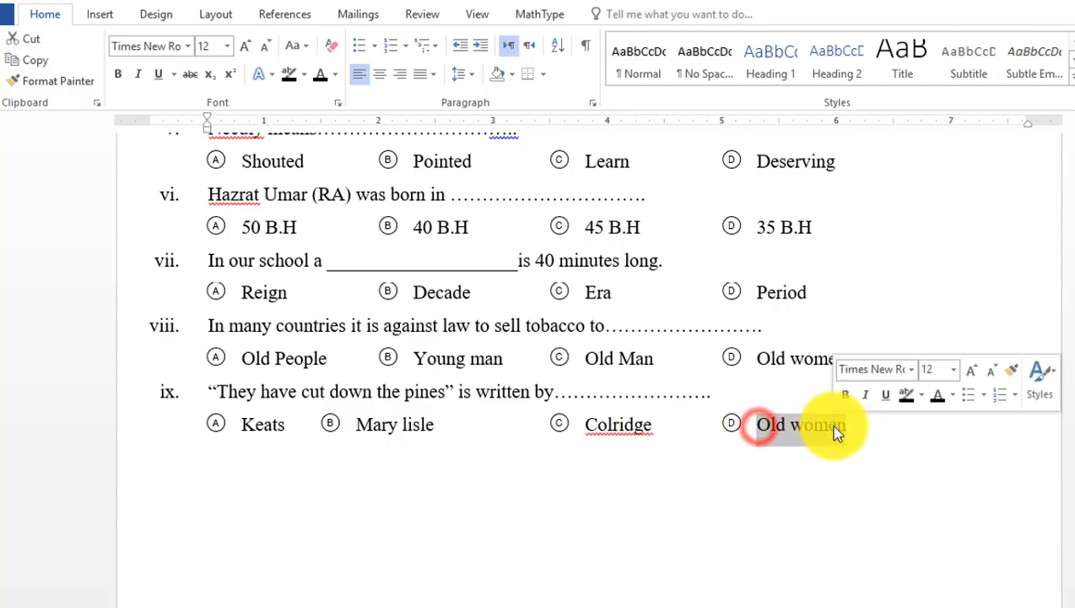
key(BackSpace)
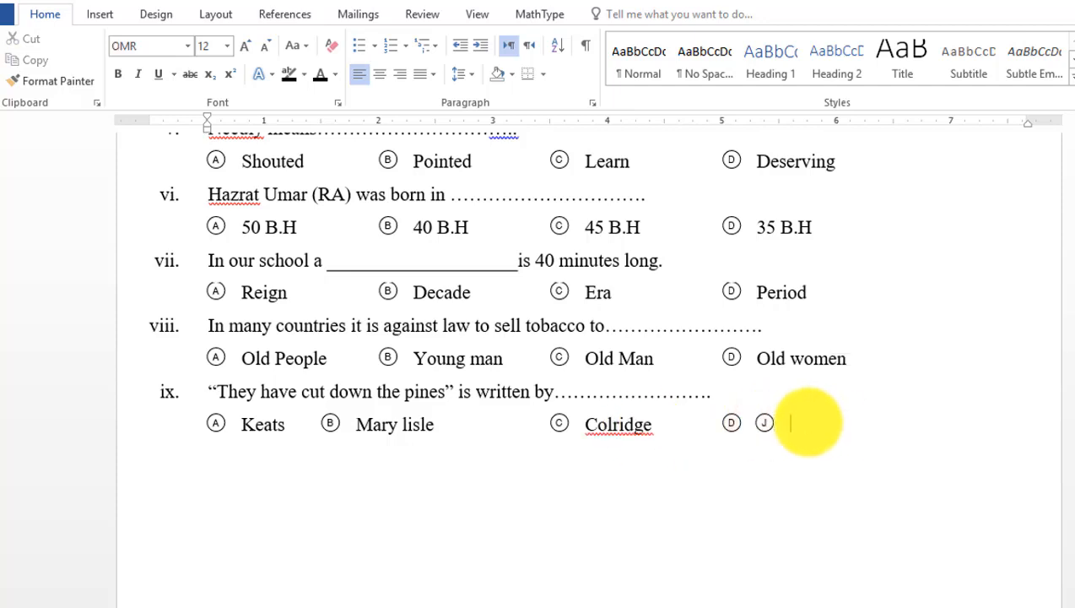
text(Times New Roman)
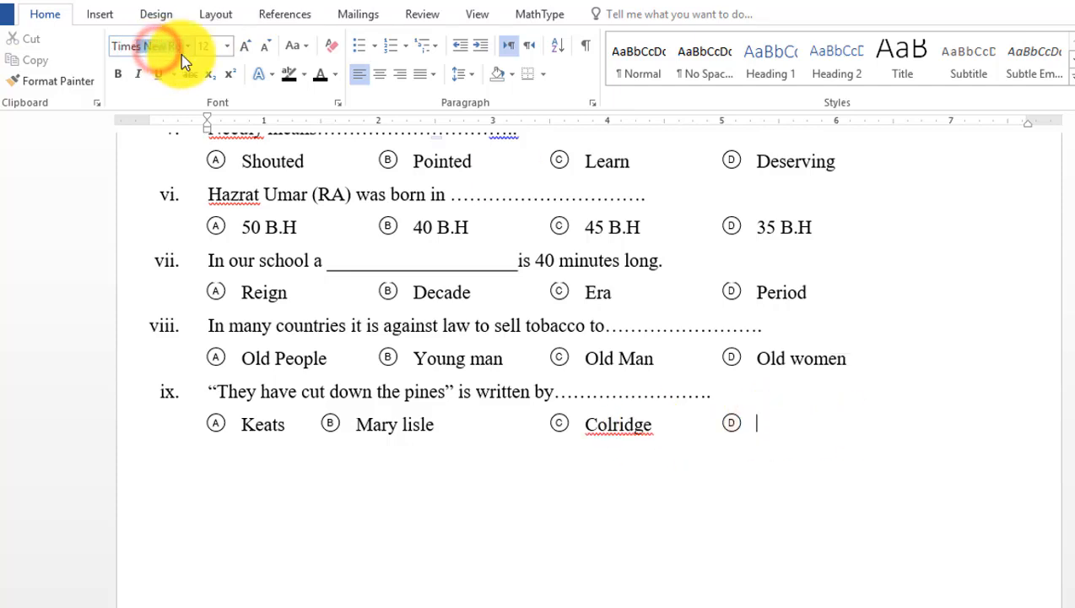
key(Return)
text(Jhonsons)
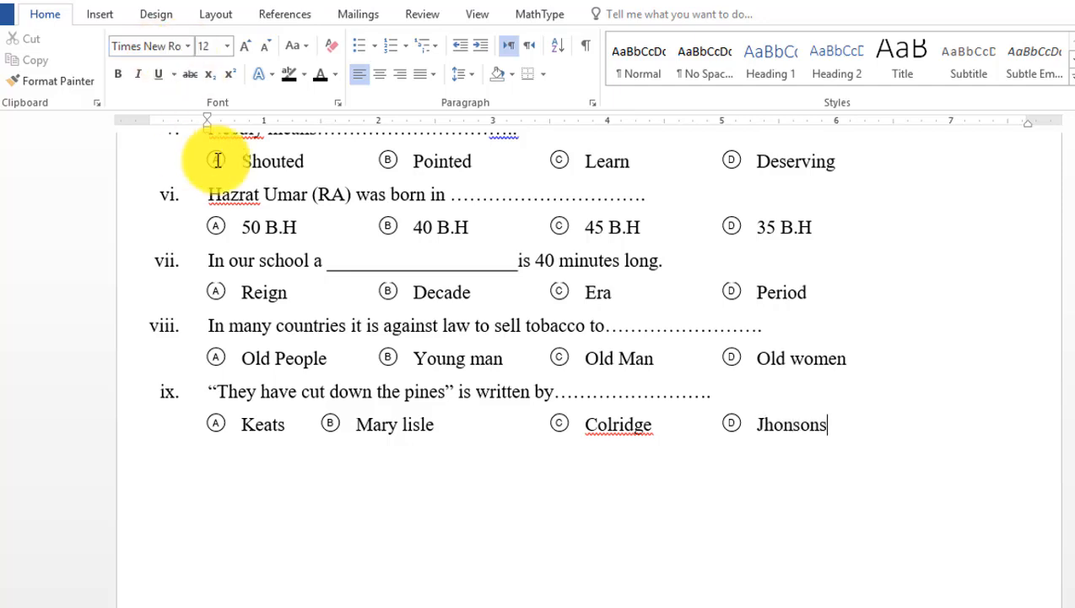
Add question x, "The great wall of china is" an underlined blank "feet high.", and copy question ix's options unnumbered beneath it.
key(Return)
text(The great wall of china is _________________feet high.)
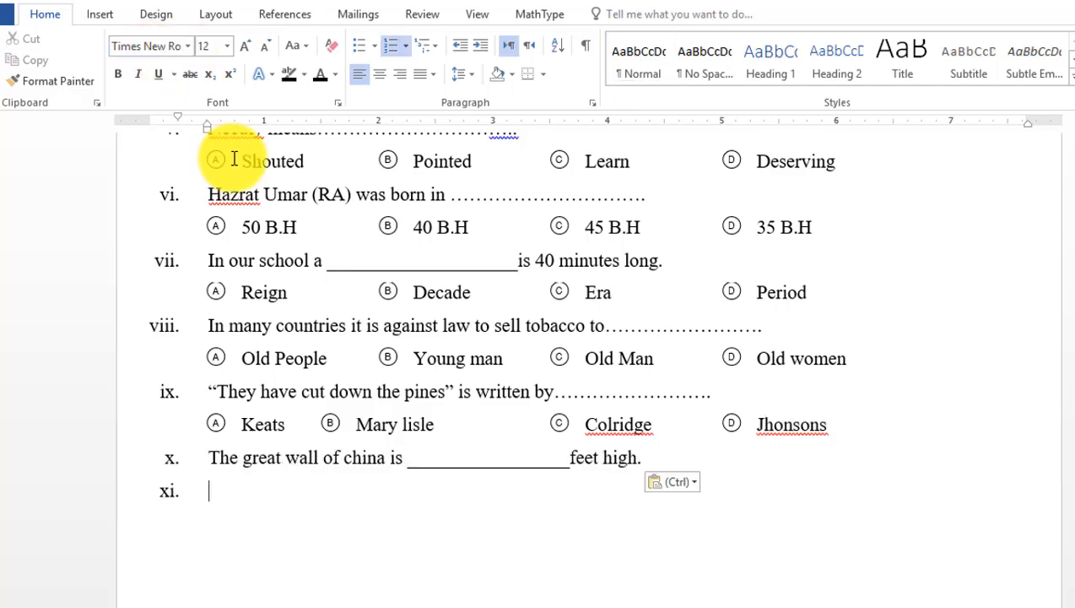
key(BackSpace)
drag(211, 425, 831, 425)
key(ctrl+c)
click(232, 498)
key(ctrl+v)
key(BackSpace)
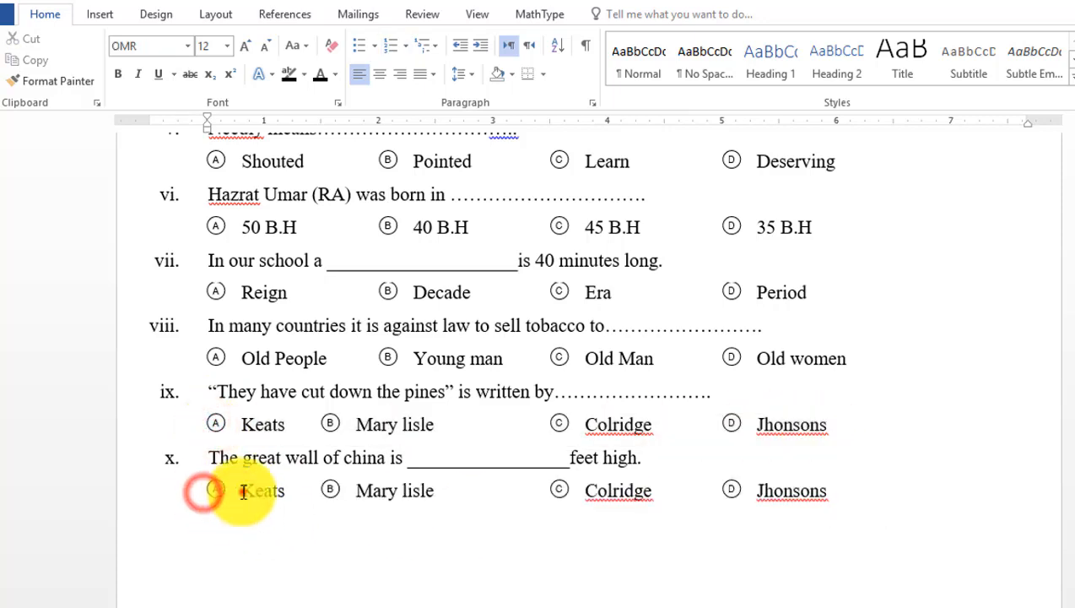
Replace the four options of question x with 35, 45, 13 and 23.
double_click(246, 491)
text(35)
drag(362, 491, 549, 495)
text(45)
scroll(529, 497, down, 3)
text(13)
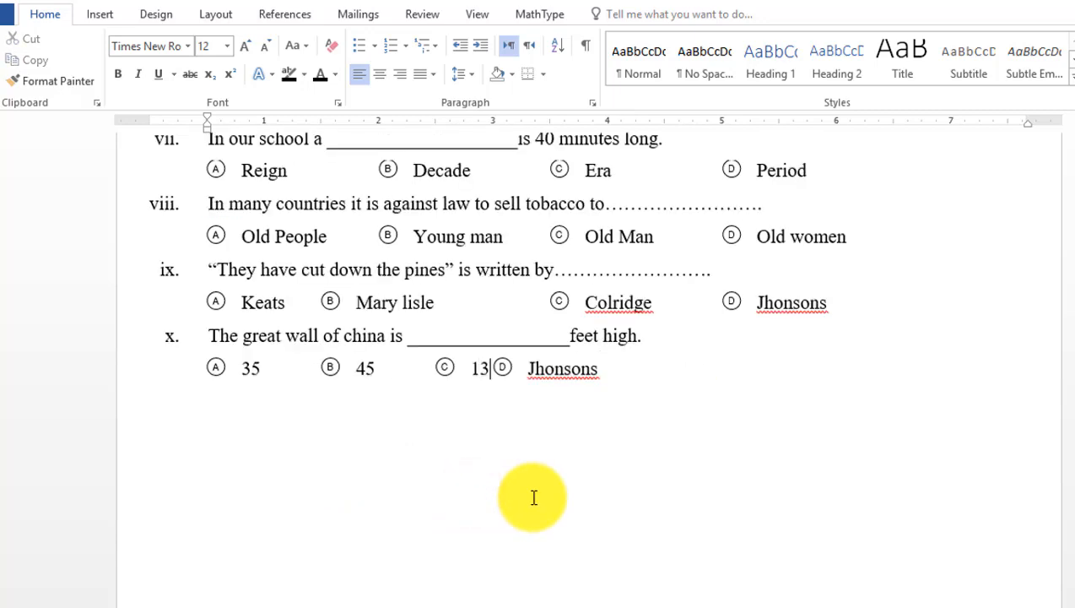
drag(585, 369, 641, 377)
text(23)
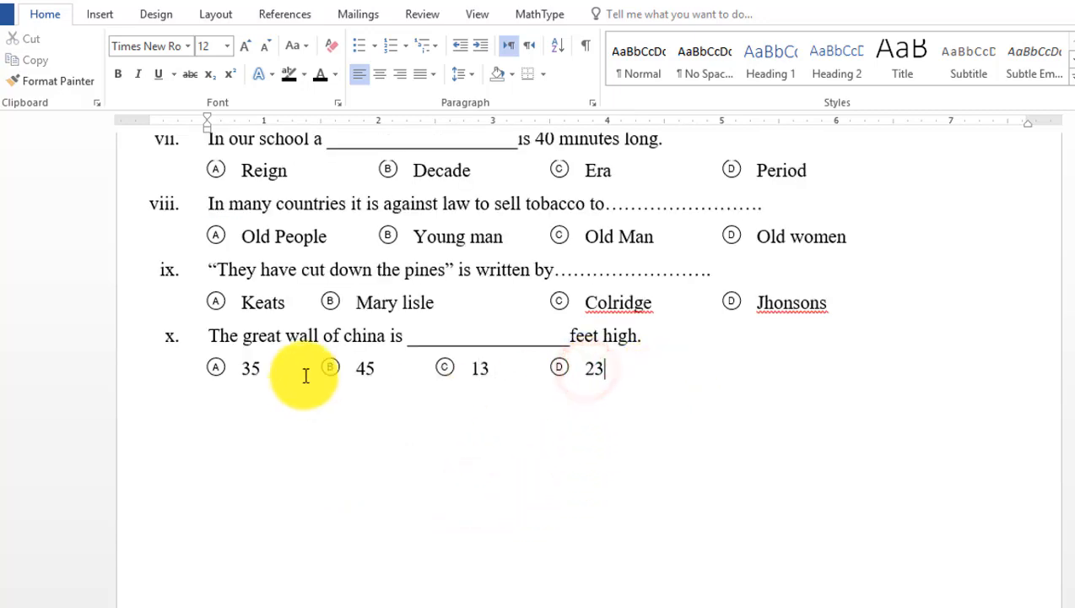
Add tab spacing before options C and D of question x to line them up with the options above.
click(431, 369)
key(Tab)
key(Tab)
click(661, 369)
key(Tab)
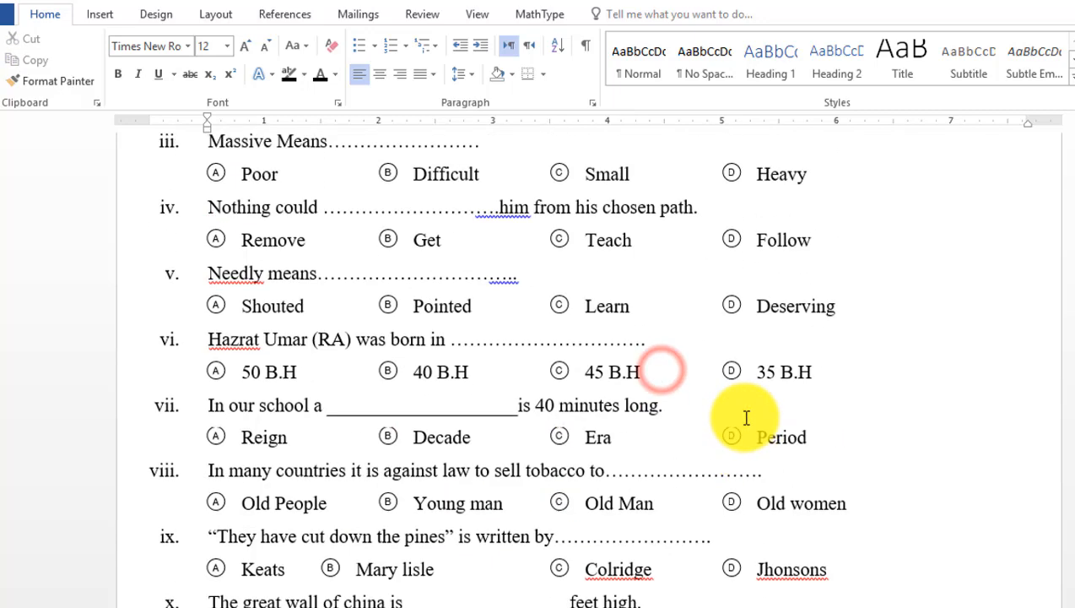
Add the closing line "***Good Luck***" below question x, remove its indent and centre it on the page.
click(813, 369)
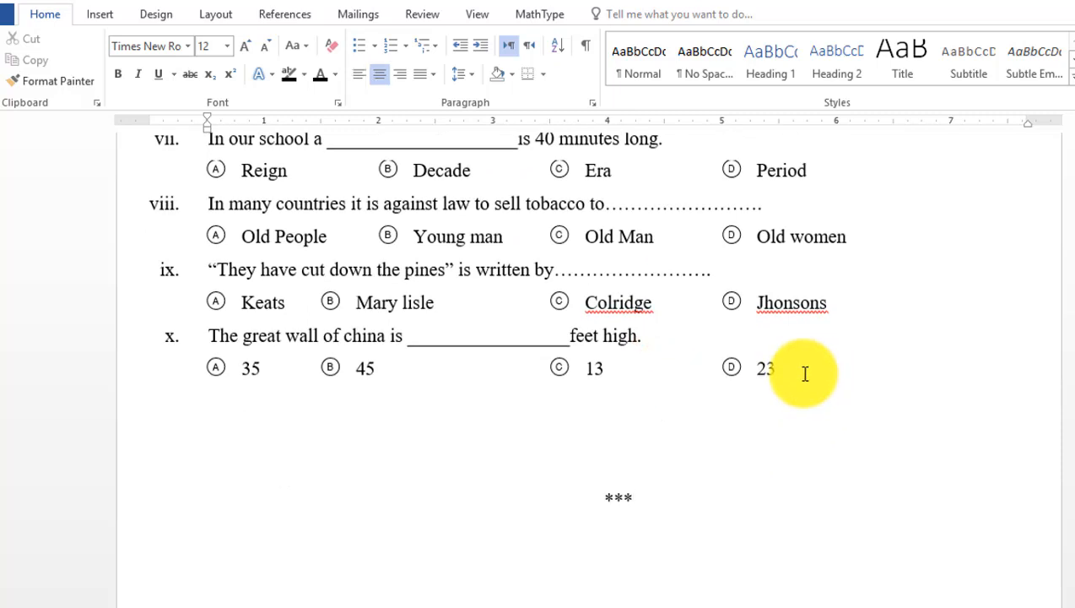
text(**)
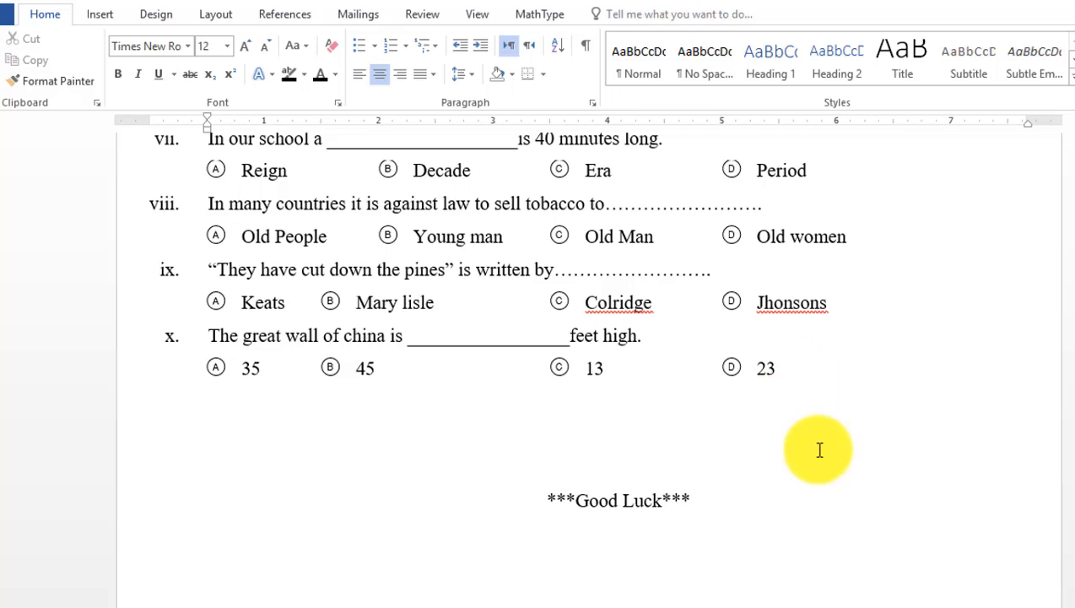
drag(537, 498, 684, 499)
click(357, 73)
click(201, 510)
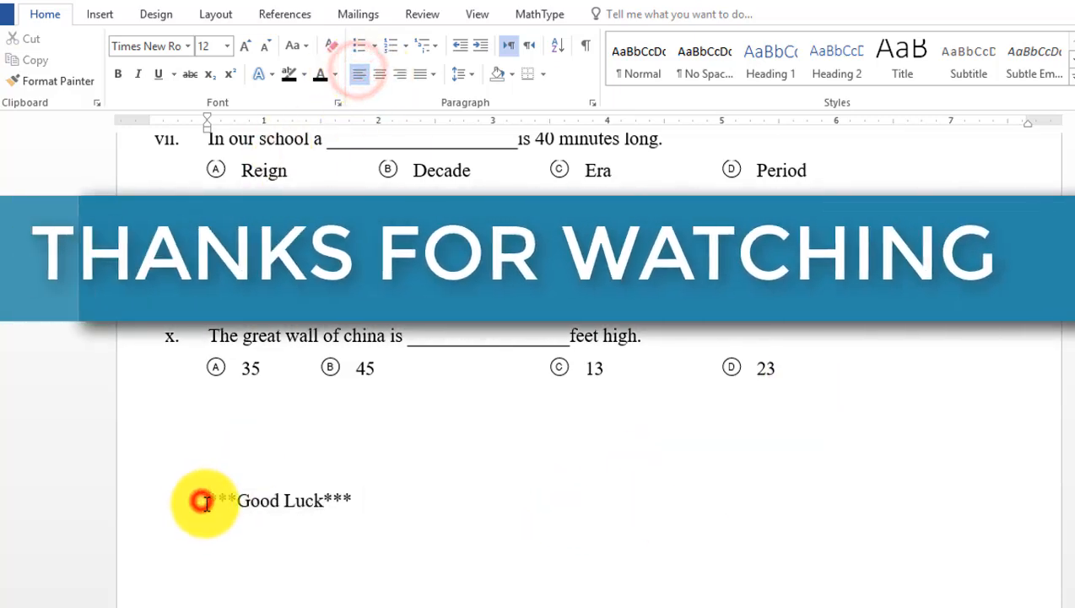
click(379, 73)
Rewrite the line below "(Fresh New Course)" as "Total time: 3hrs" and "Marks: 100", left-aligned and spaced apart with tabs.
scroll(454, 419, up, 3)
scroll(454, 420, up, 12)
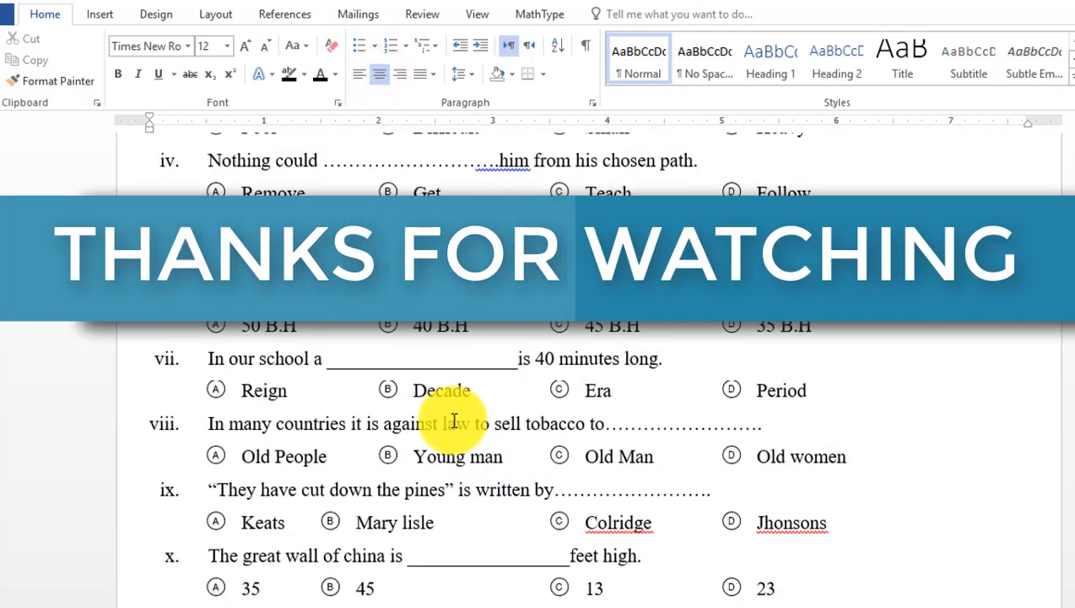
right_click(442, 417)
click(446, 424)
scroll(512, 439, up, 3)
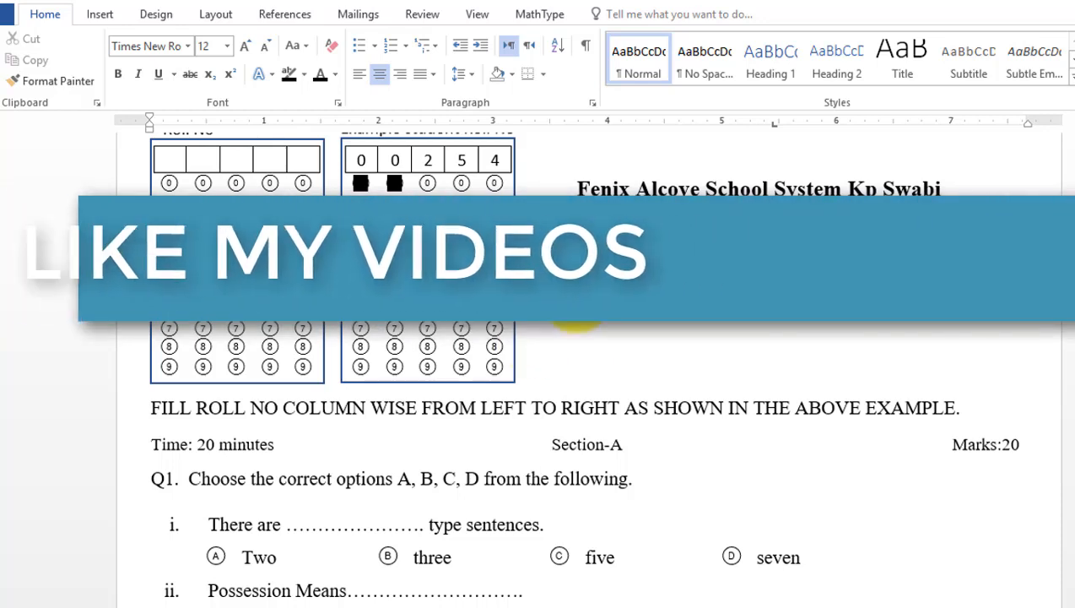
click(142, 296)
key(Tab)
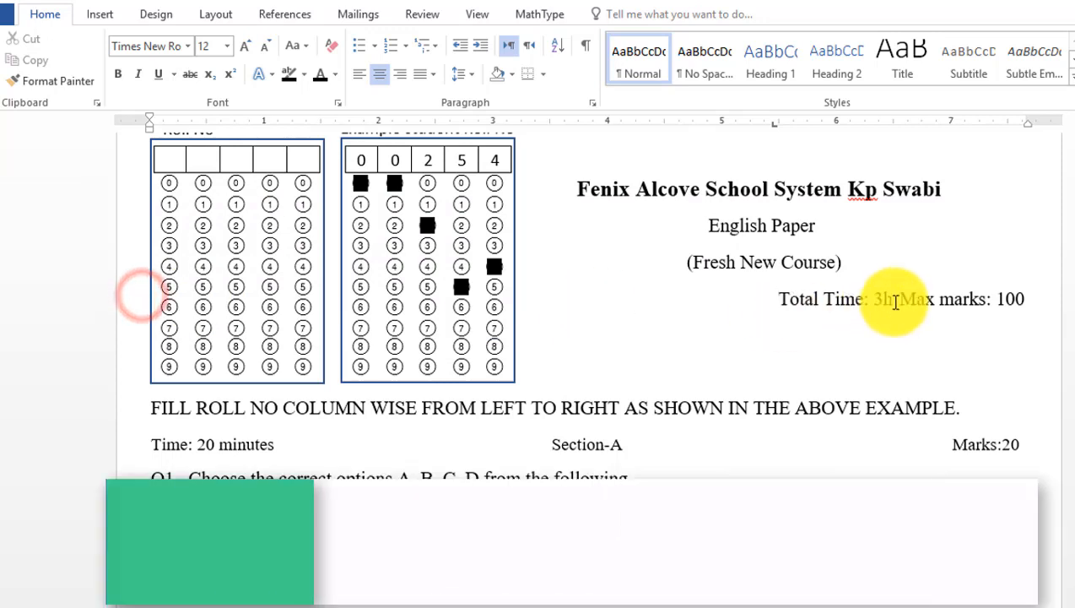
drag(774, 299, 1027, 301)
click(360, 73)
click(893, 300)
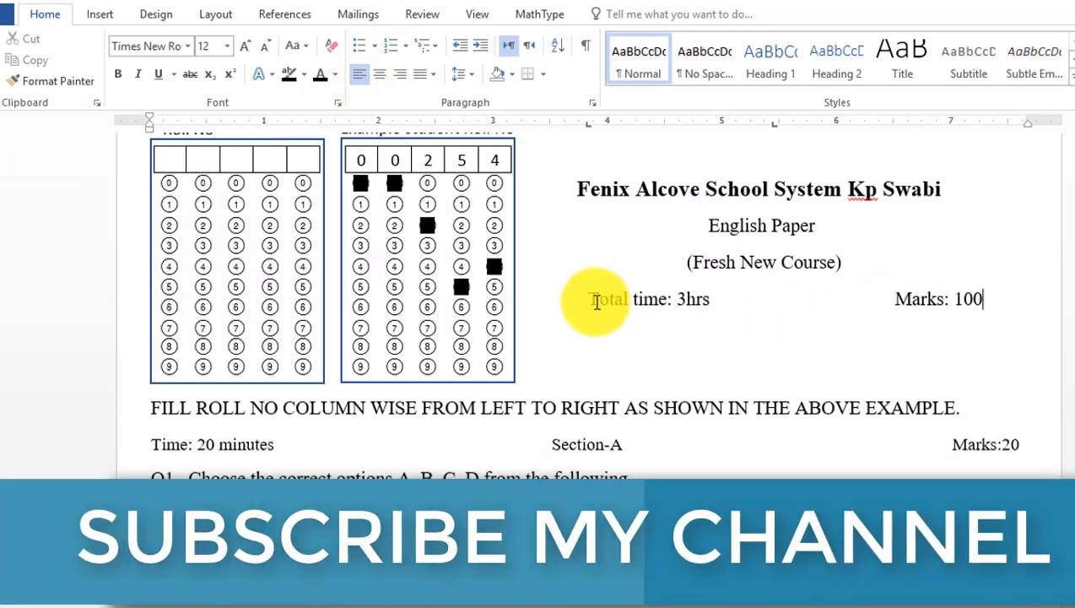
Try bold formatting on the total time and marks line below "(Fresh New Course)".
drag(597, 303, 982, 305)
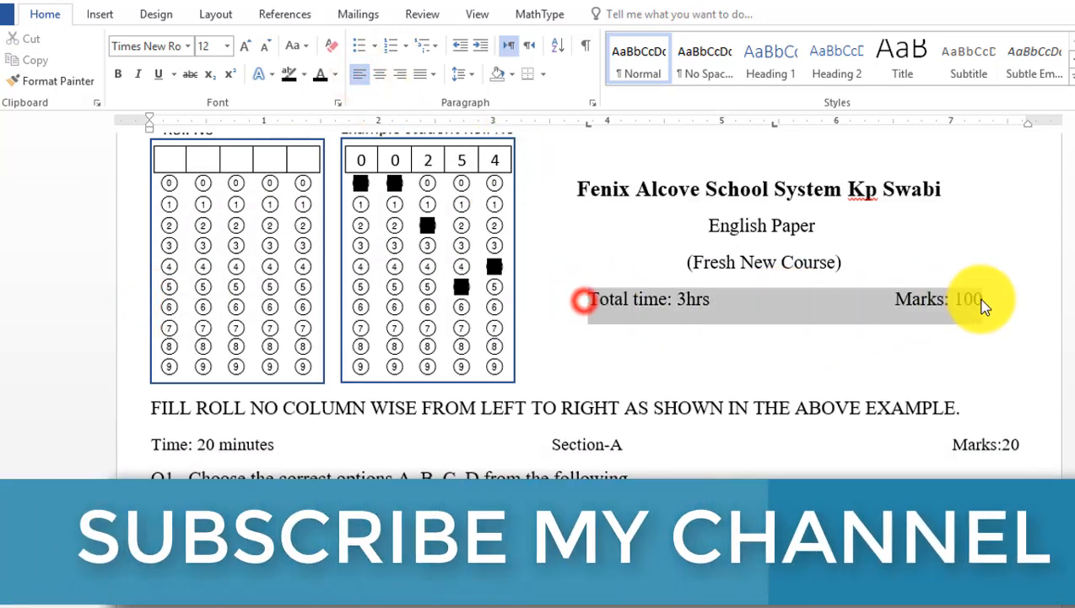
click(118, 73)
click(118, 73)
click(646, 326)
scroll(732, 364, up, 1)
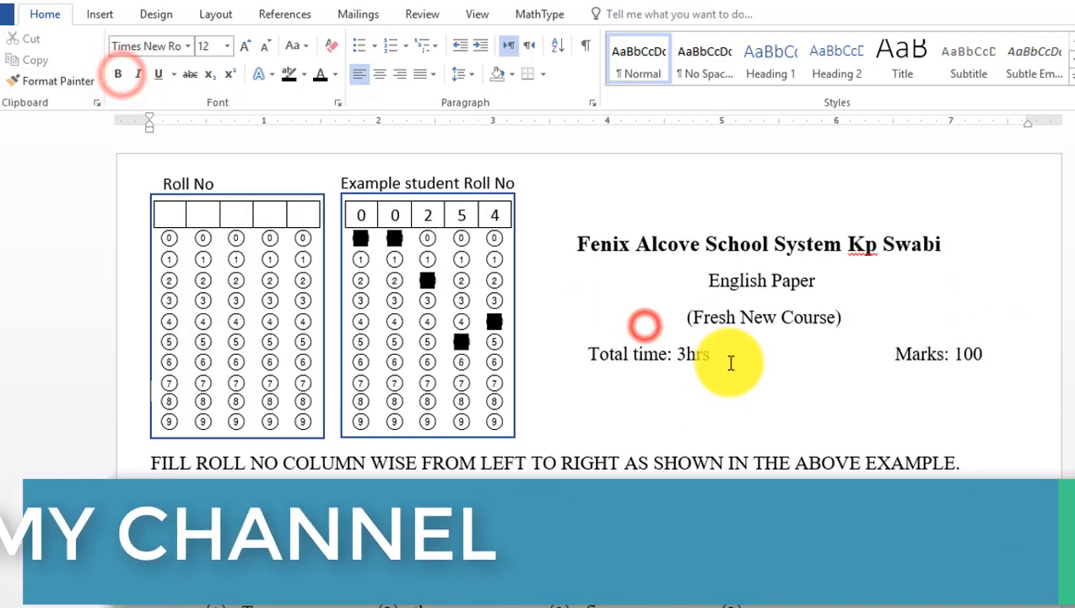
scroll(723, 365, down, 2)
scroll(723, 365, down, 10)
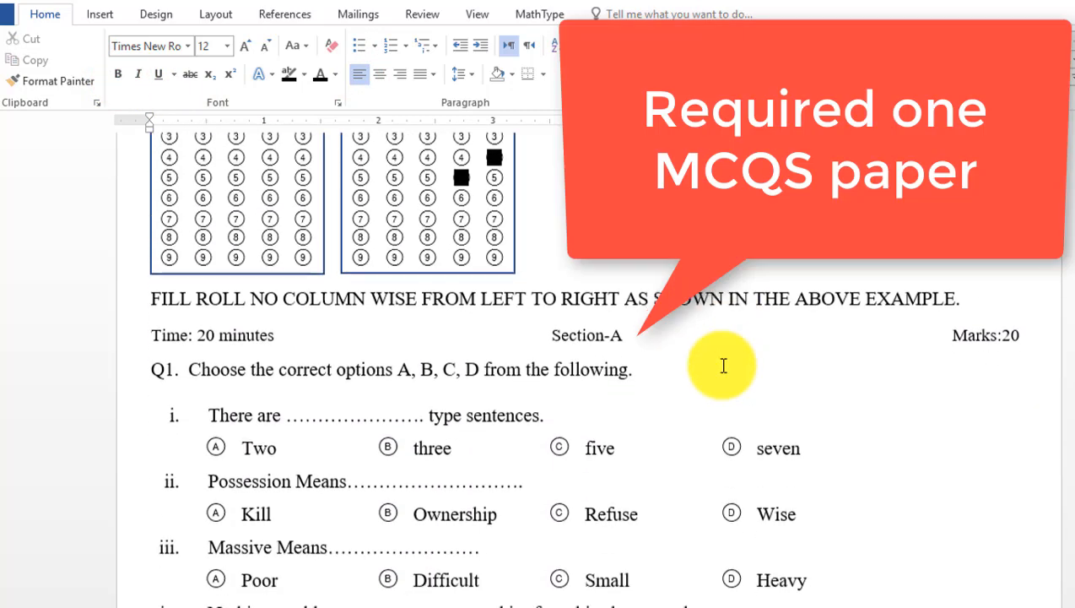
scroll(721, 367, up, 12)
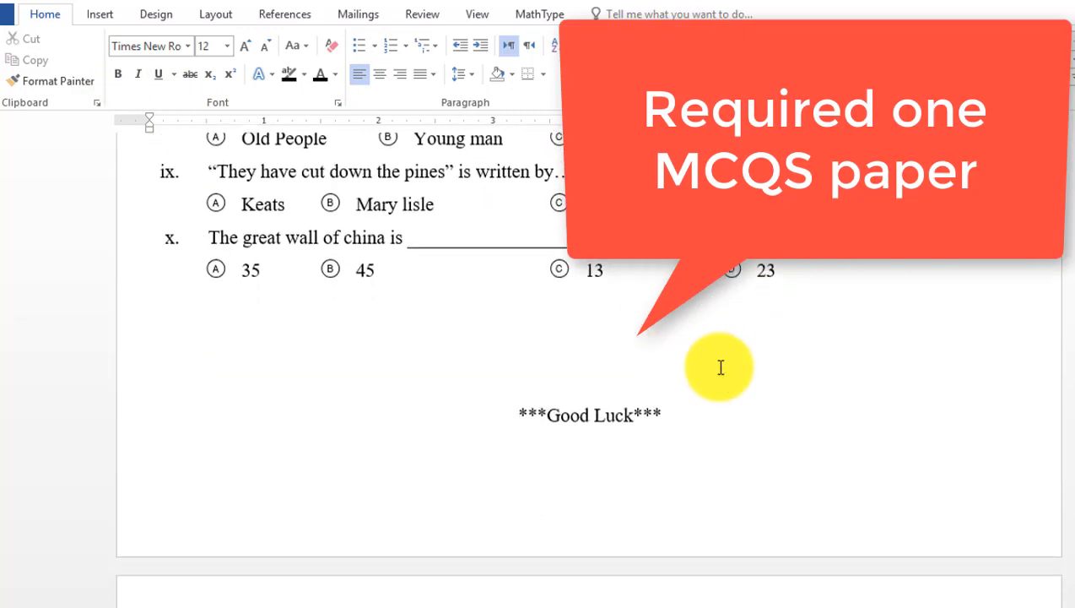